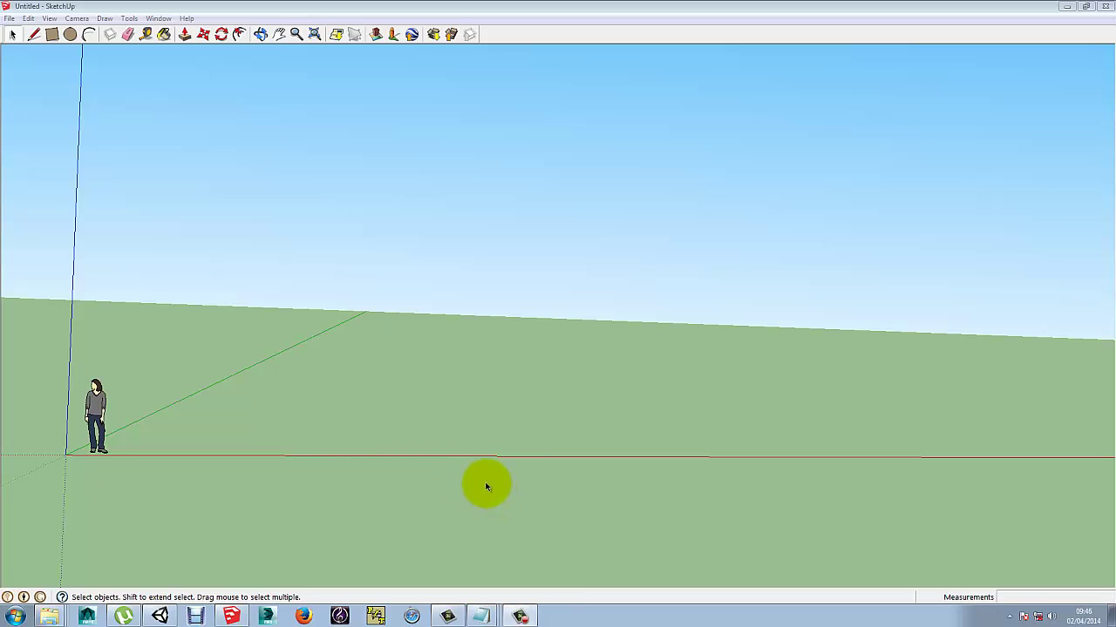
- Draw an upright rectangle about 54' 11" long and 8' 2" high, standing on the red axis
middle_drag(497, 474, 522, 455)
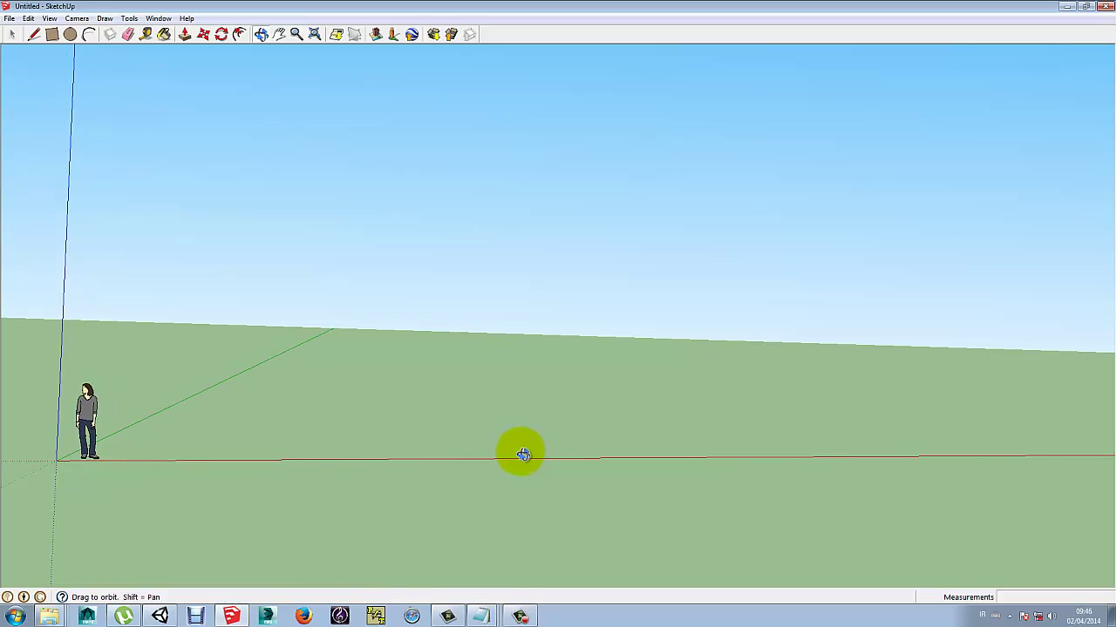
middle_drag(522, 455, 411, 462)
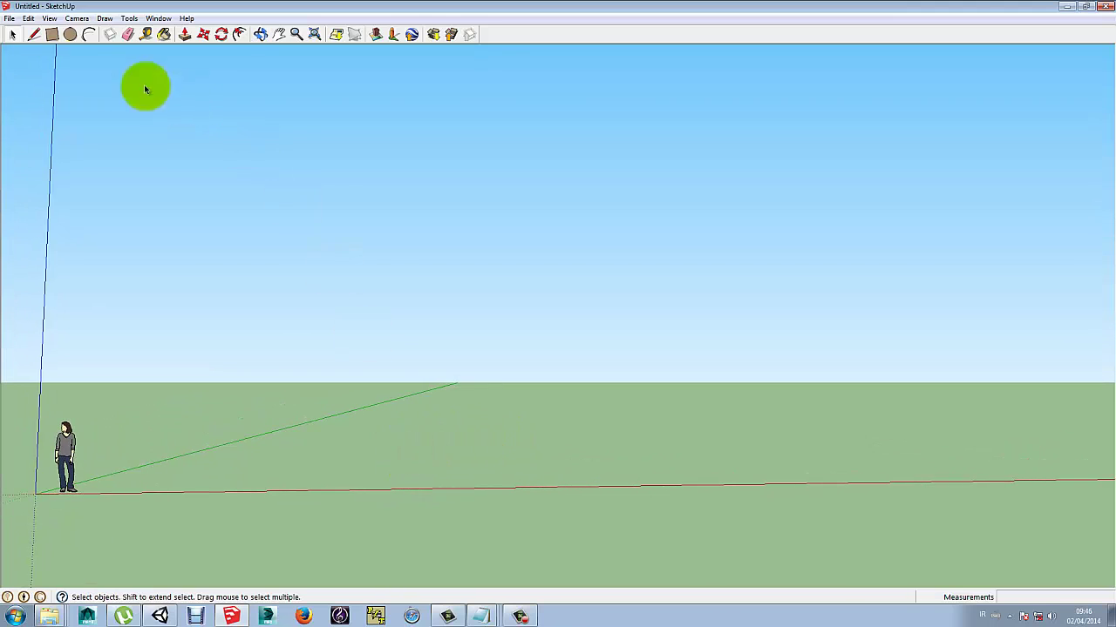
click(52, 37)
click(292, 489)
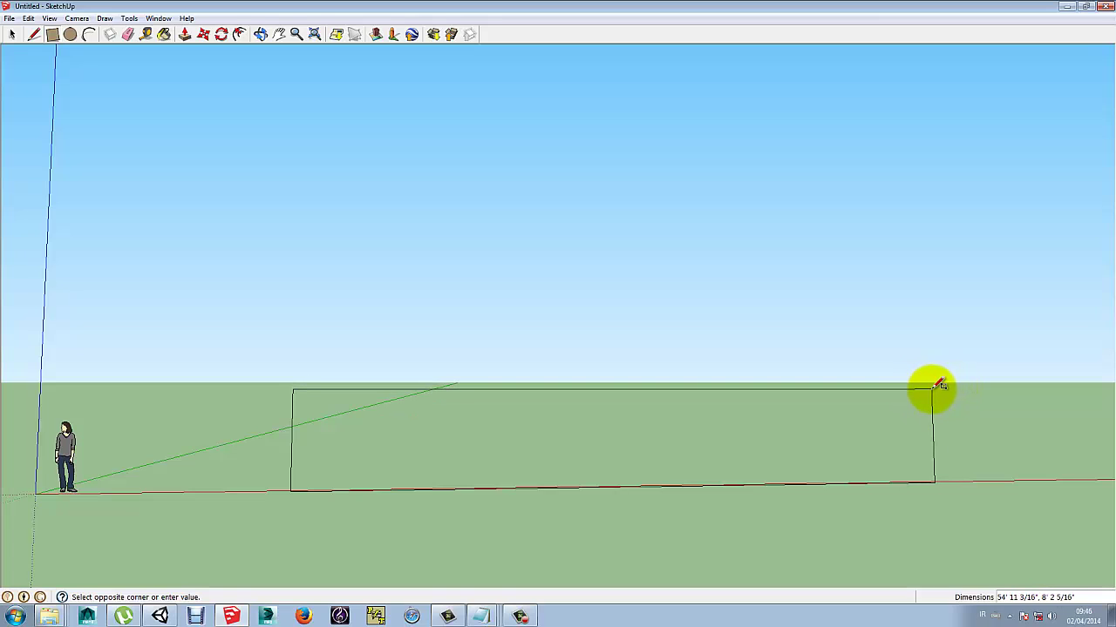
click(934, 388)
- Divide the rectangle with vertical lines at its centre and at both quarter points
click(34, 35)
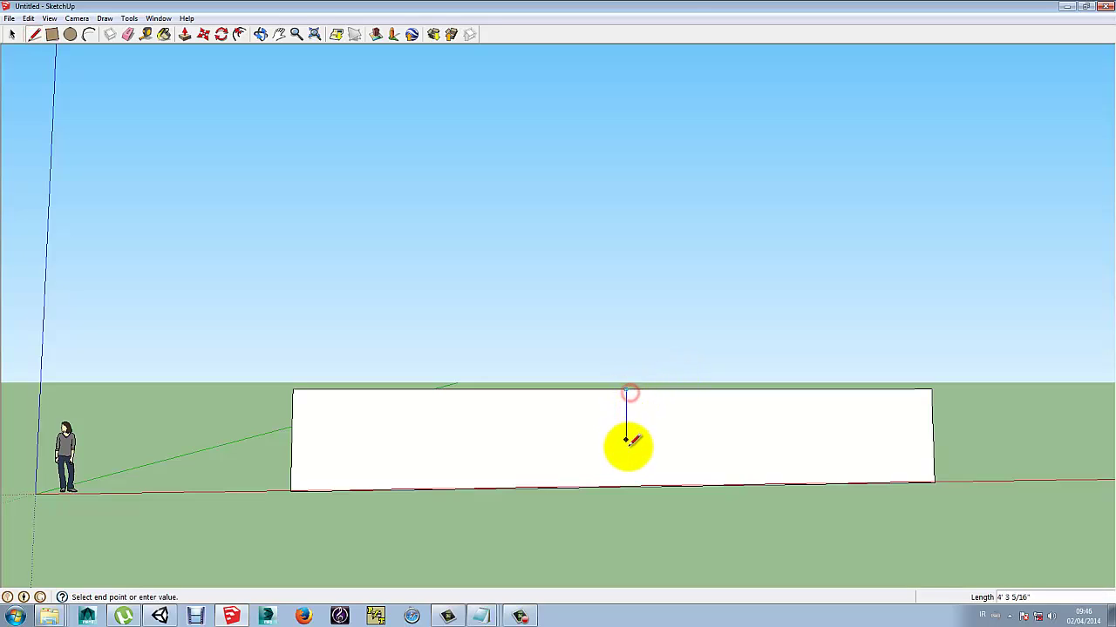
click(626, 484)
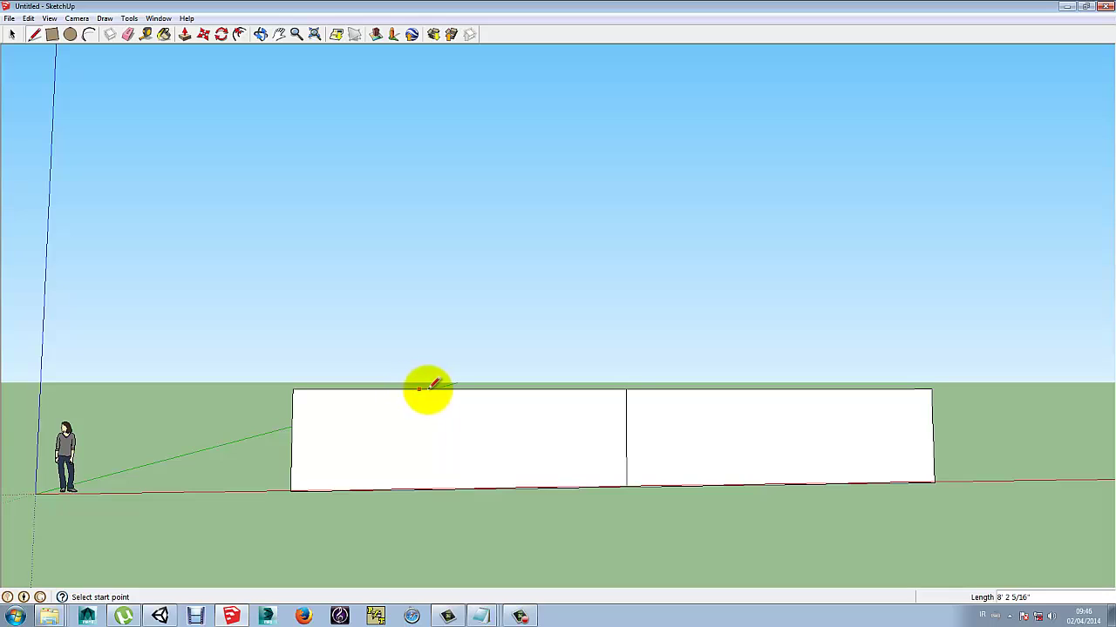
click(463, 389)
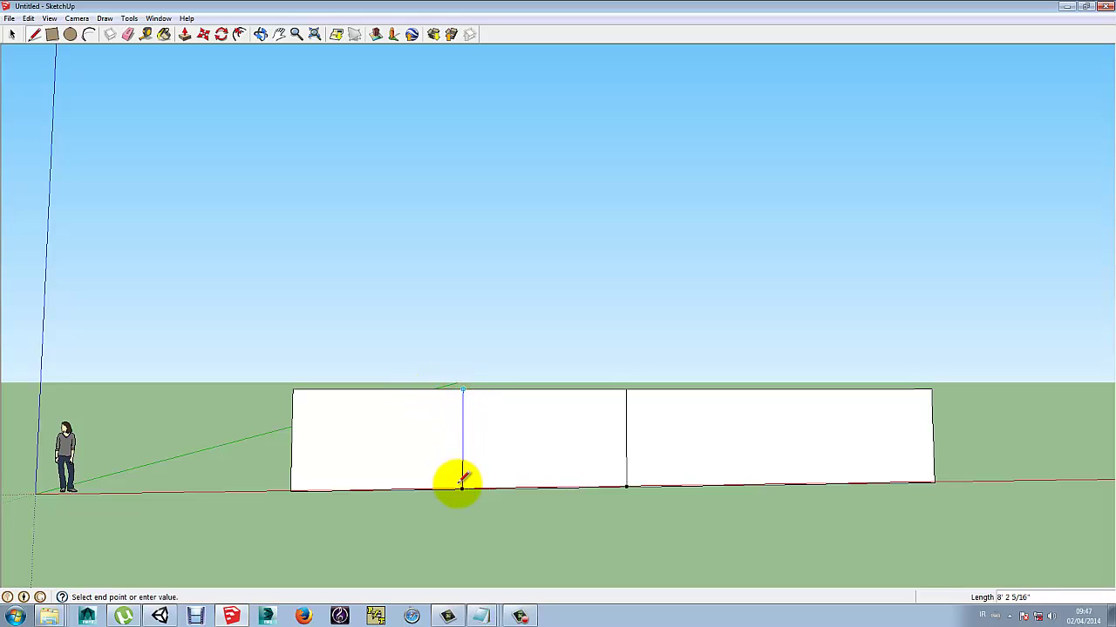
click(782, 388)
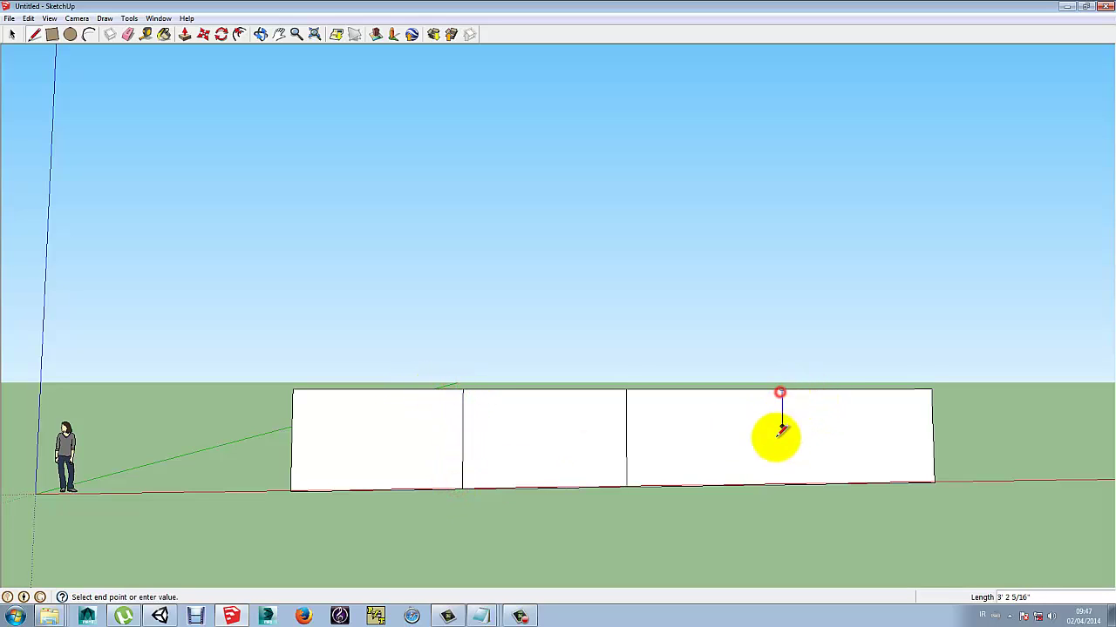
click(782, 484)
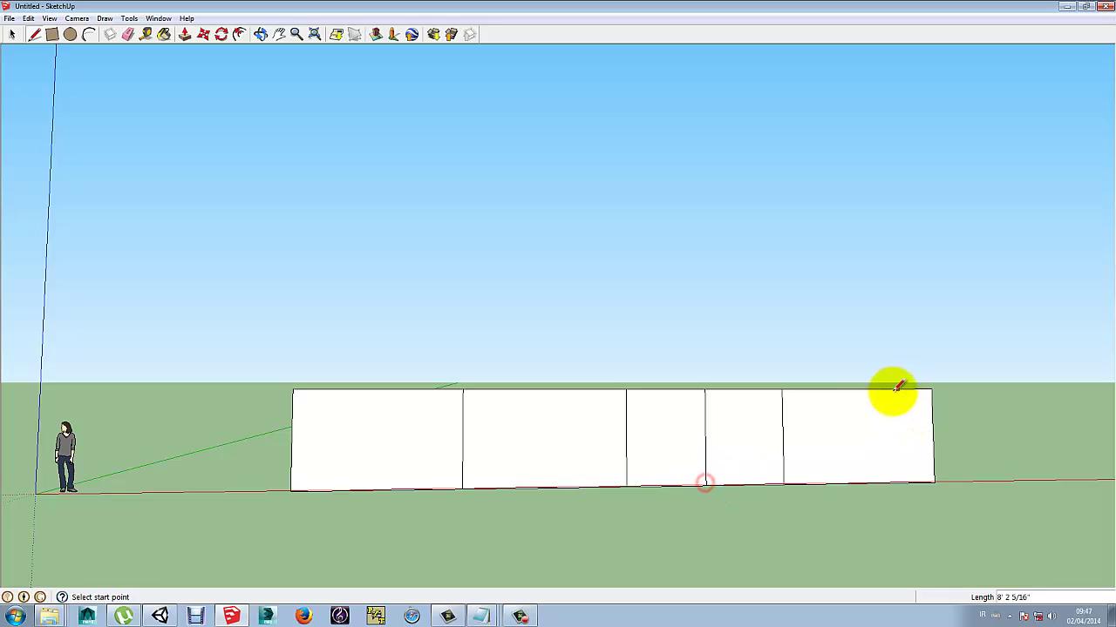
- Halve the panels with more vertical lines to make eight bays, and add two full-length horizontal lines at the upper and middle heights
click(858, 389)
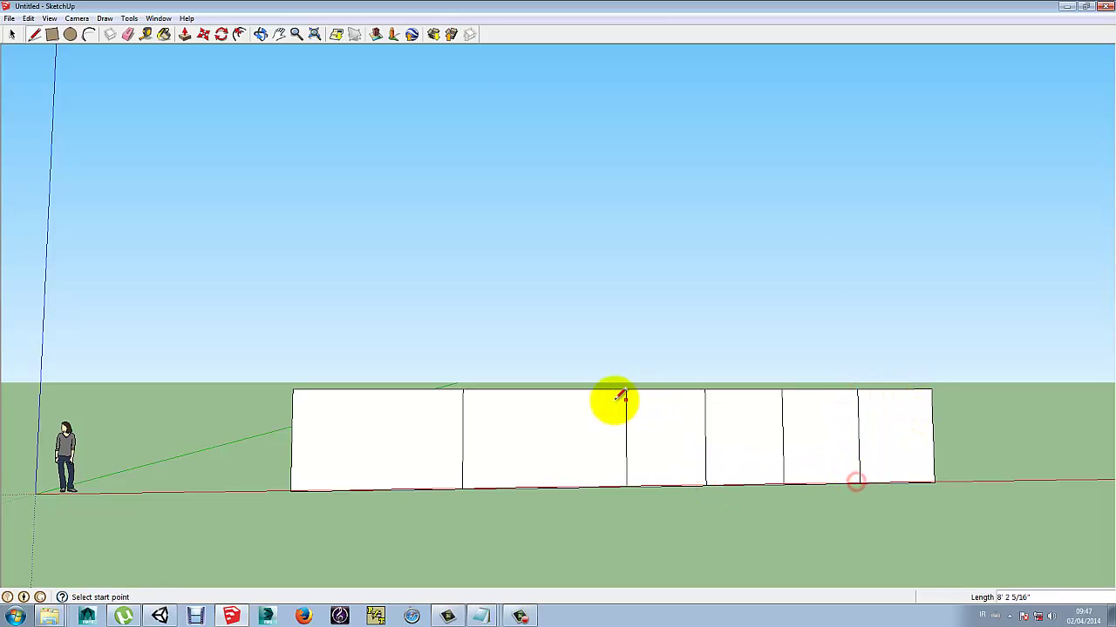
click(545, 392)
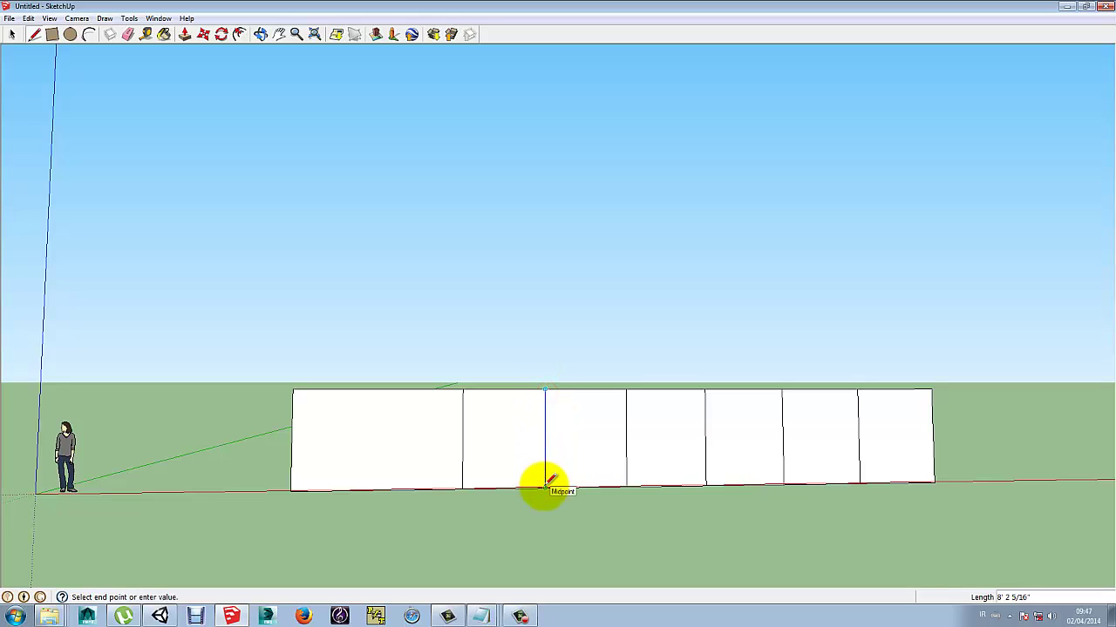
click(378, 390)
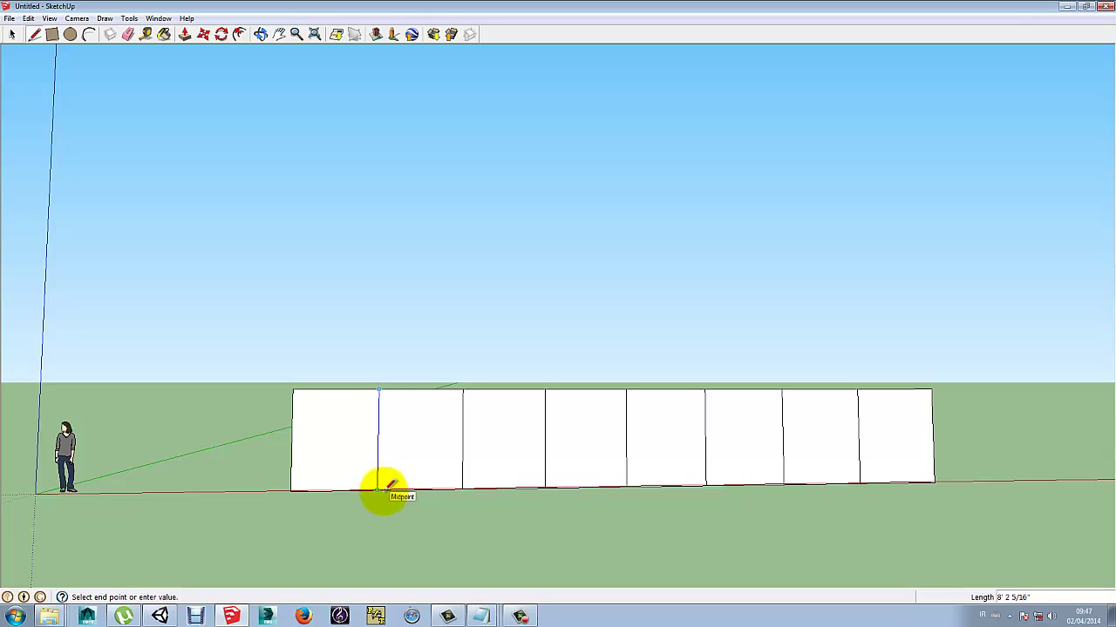
click(378, 491)
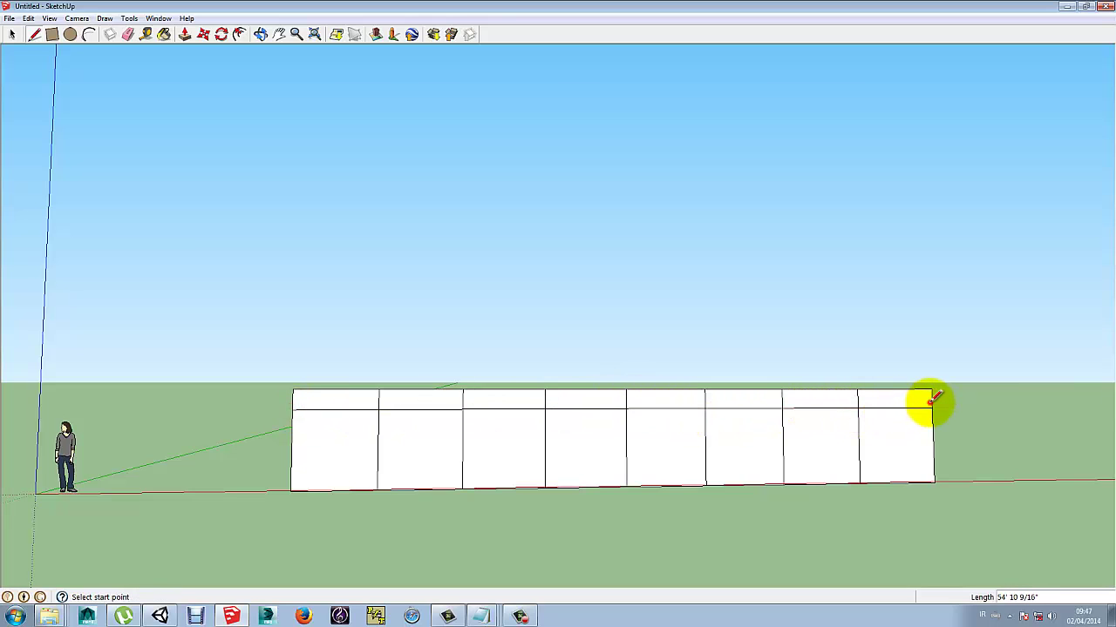
click(291, 450)
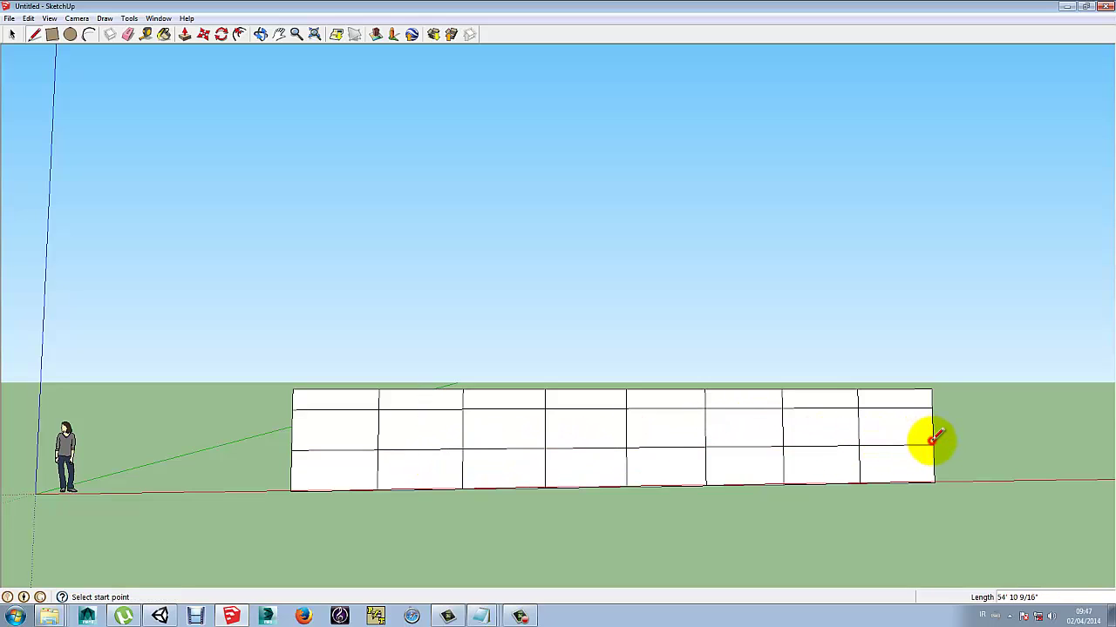
- Draw two arcs spanning two bays each from the middle horizontal line, bulging about 3' 3" up to the upper horizontal line
click(88, 35)
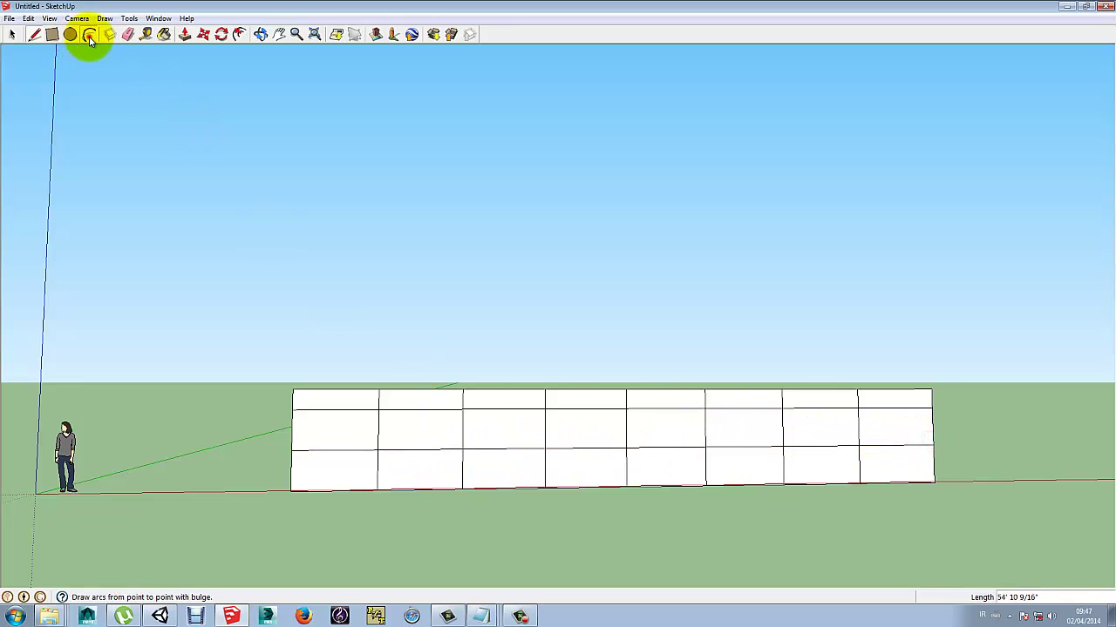
click(379, 451)
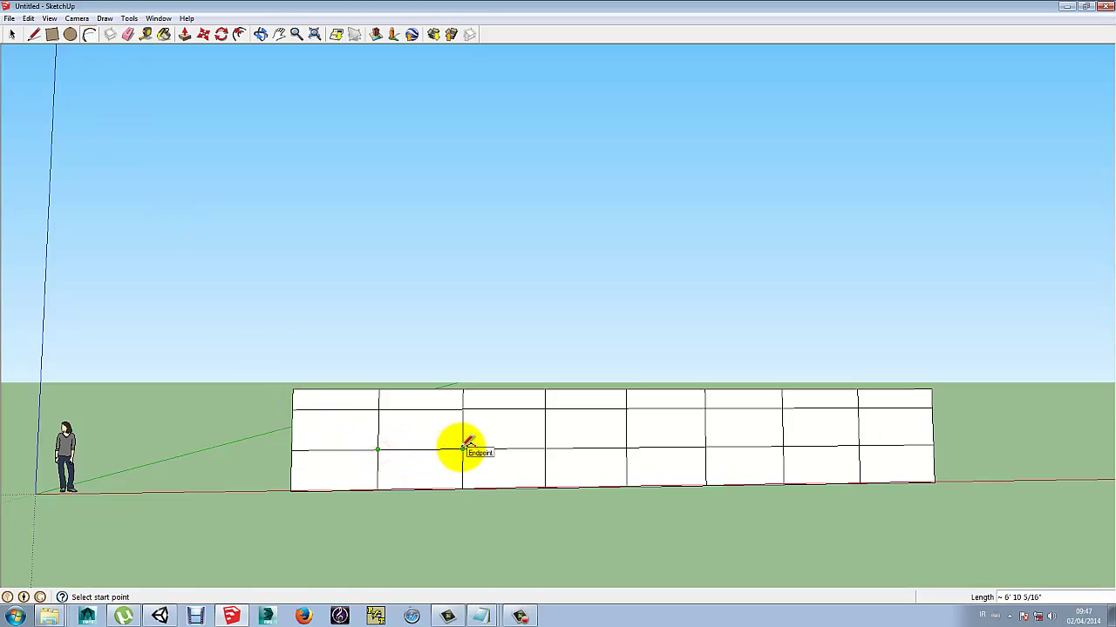
click(546, 449)
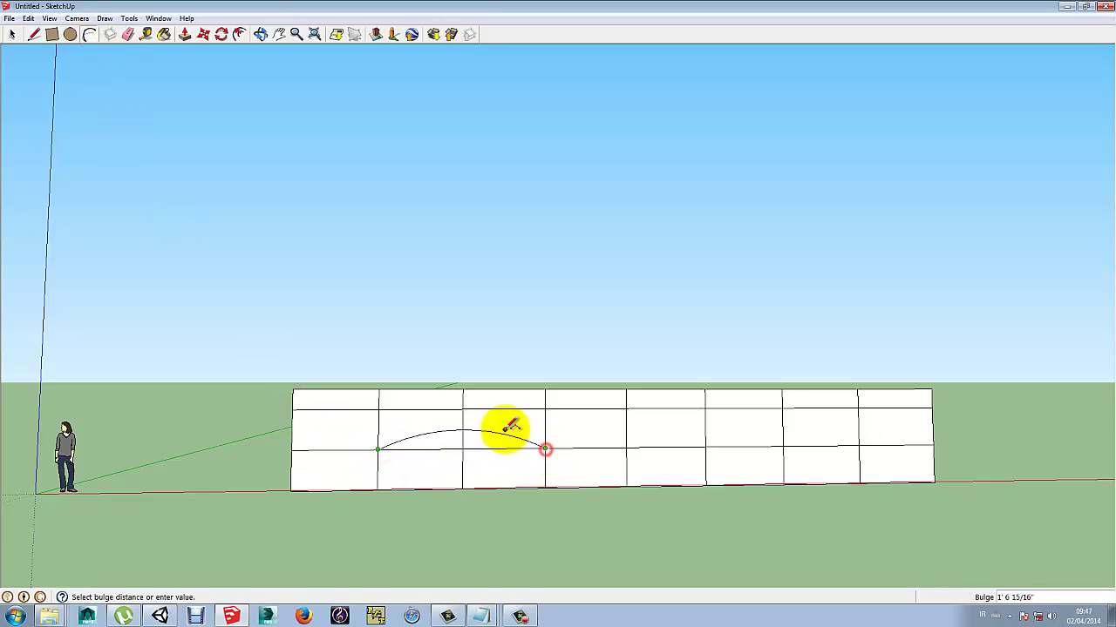
click(473, 408)
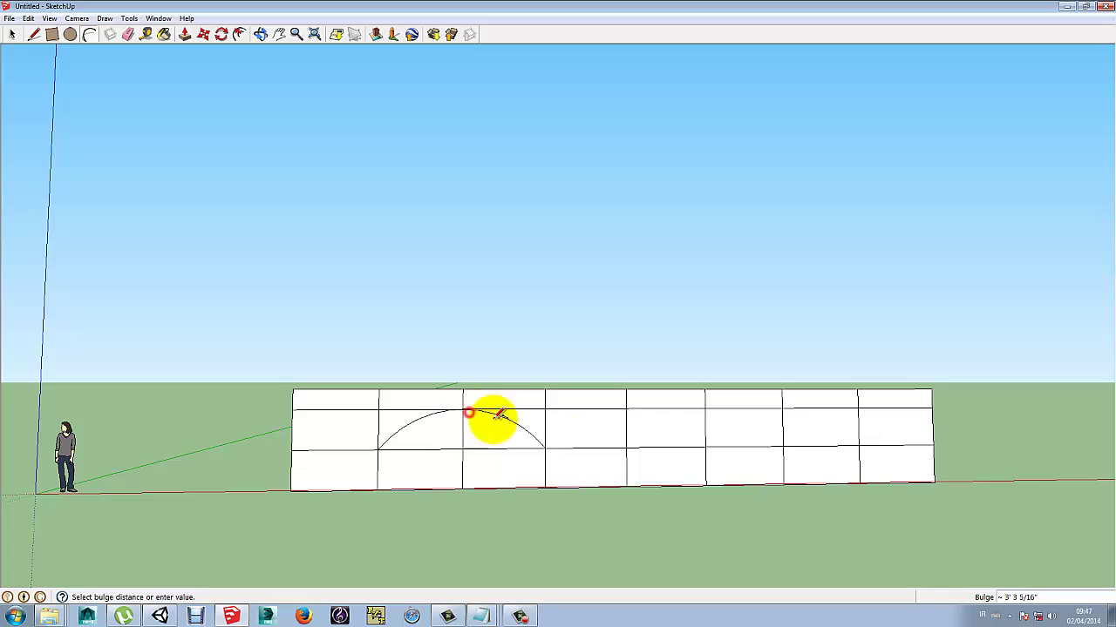
click(627, 448)
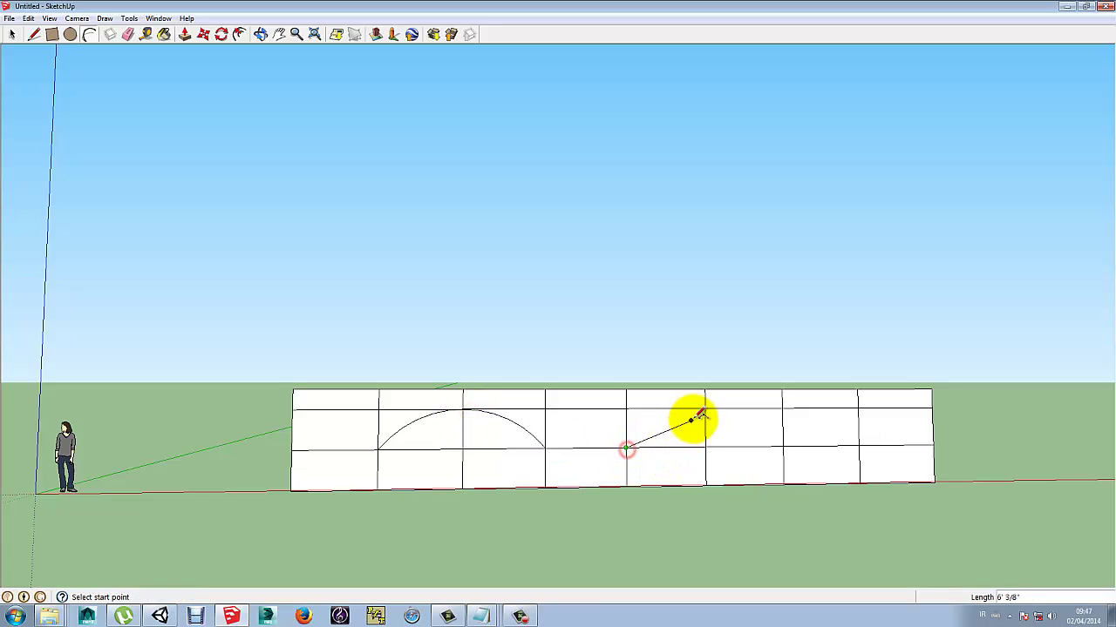
click(784, 446)
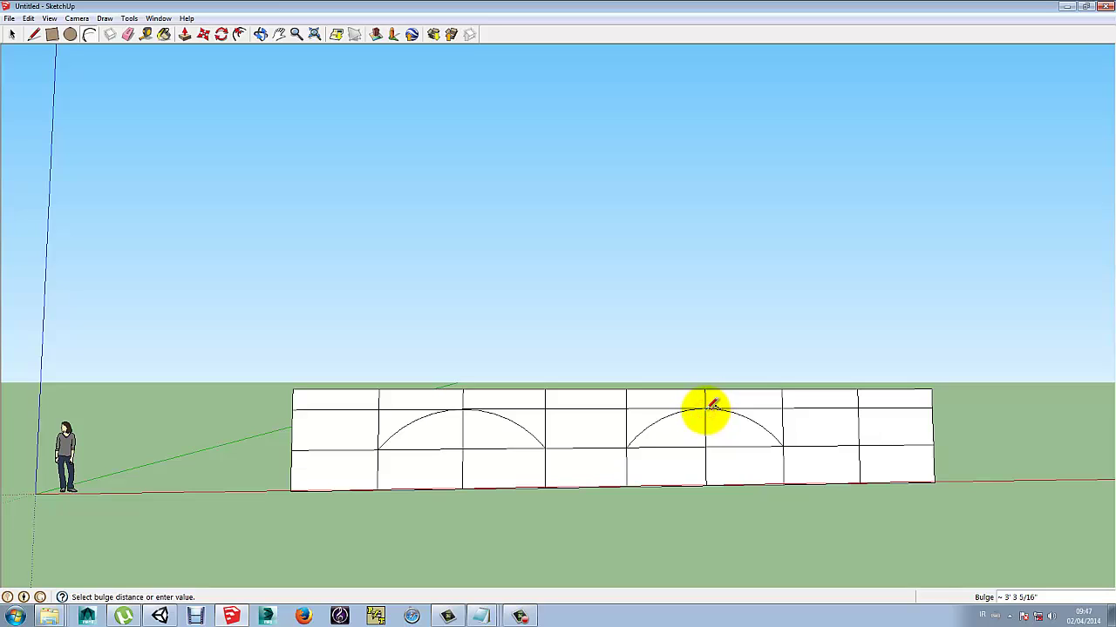
click(713, 405)
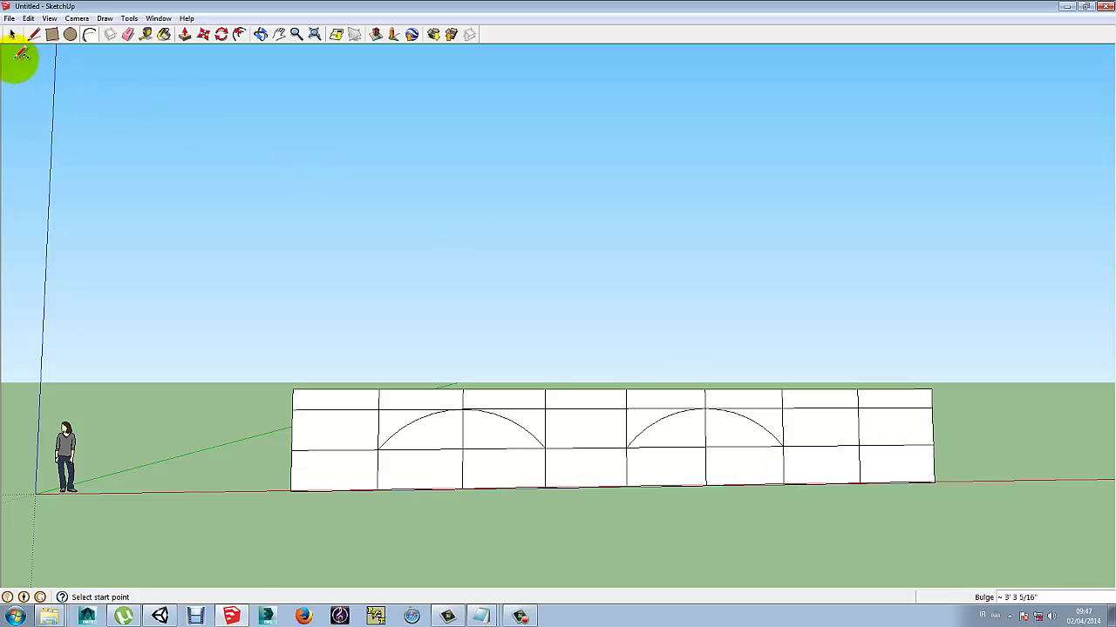
click(13, 36)
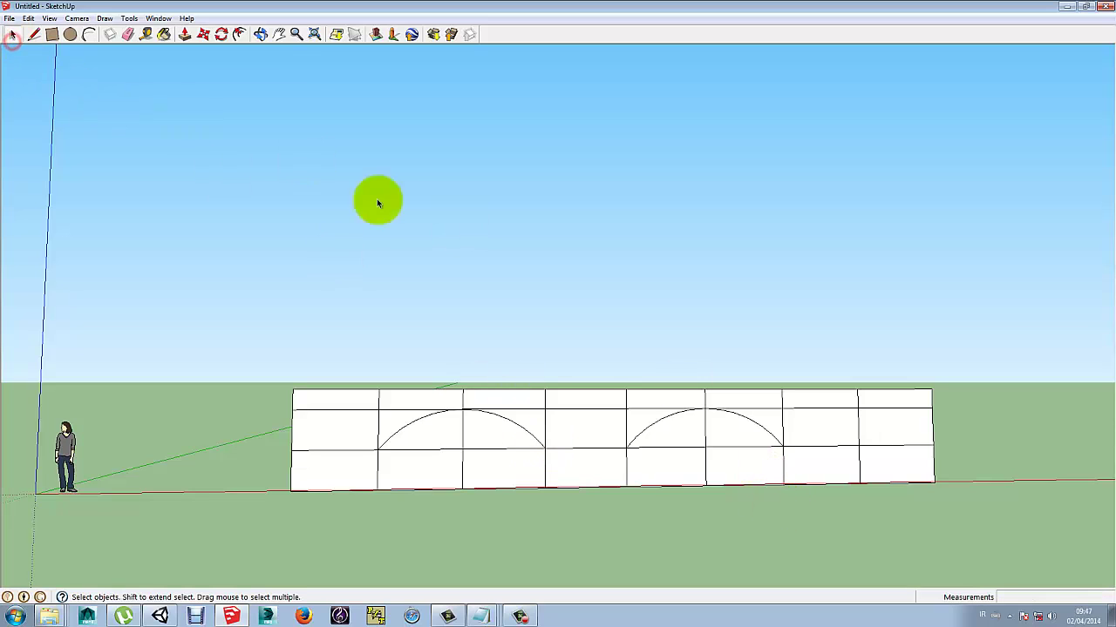
- Erase the grid lines around and inside the arches and remove the end bay farthest from the origin, keeping the two arch outlines
click(126, 36)
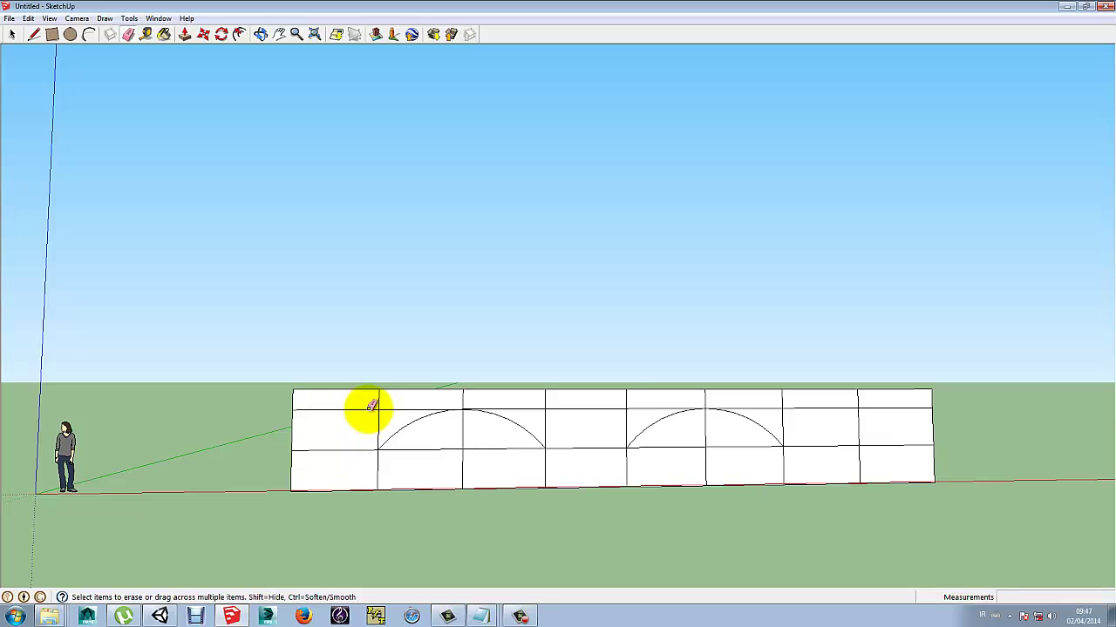
mouse_move(371, 404)
mouse_down()
mouse_move(384, 411)
mouse_move(375, 436)
mouse_up()
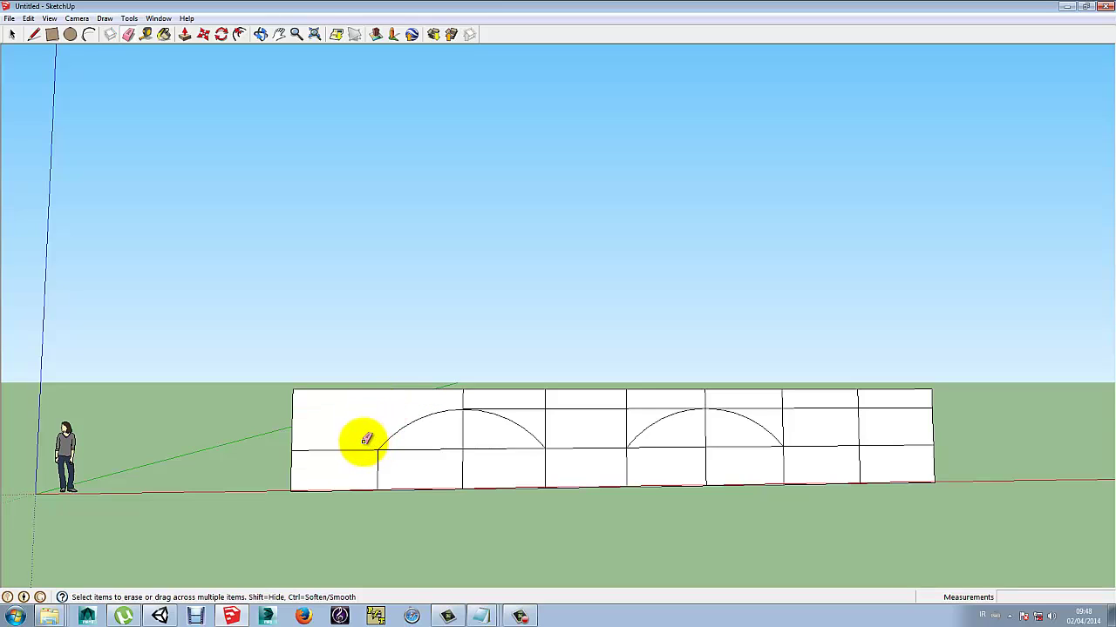
click(360, 450)
mouse_move(444, 451)
mouse_down()
mouse_move(467, 442)
mouse_move(471, 398)
mouse_move(535, 415)
mouse_move(630, 398)
mouse_move(620, 430)
mouse_up()
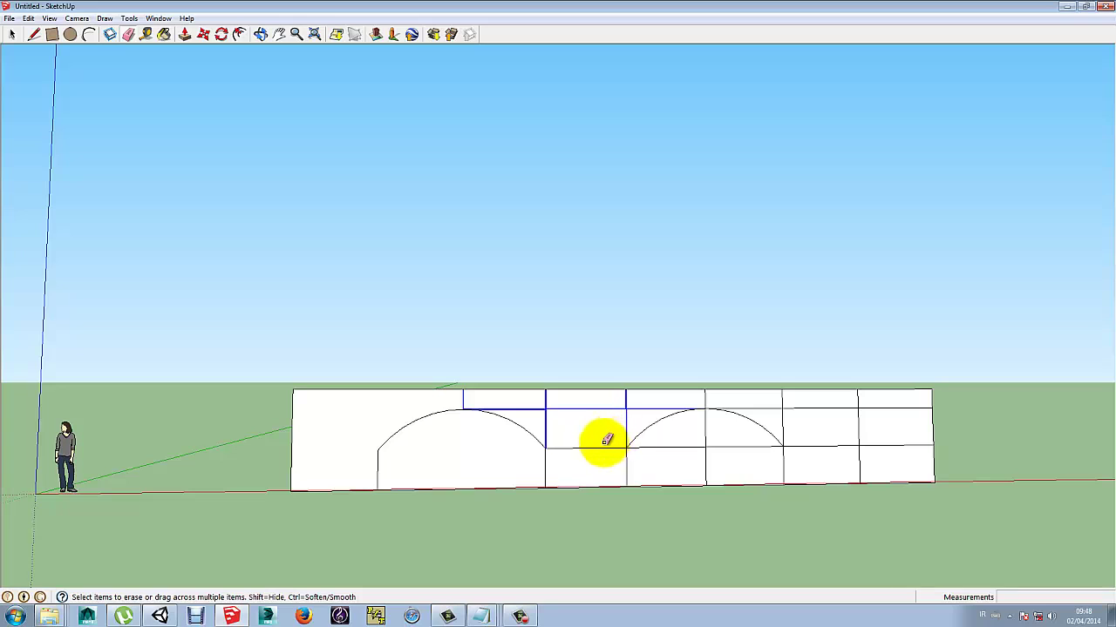
mouse_move(680, 447)
mouse_down()
mouse_move(714, 438)
mouse_move(704, 438)
mouse_up()
drag(701, 398, 777, 409)
mouse_move(896, 390)
mouse_down()
mouse_move(905, 484)
mouse_move(920, 481)
mouse_move(942, 441)
mouse_move(929, 430)
mouse_move(940, 389)
mouse_move(893, 383)
mouse_up()
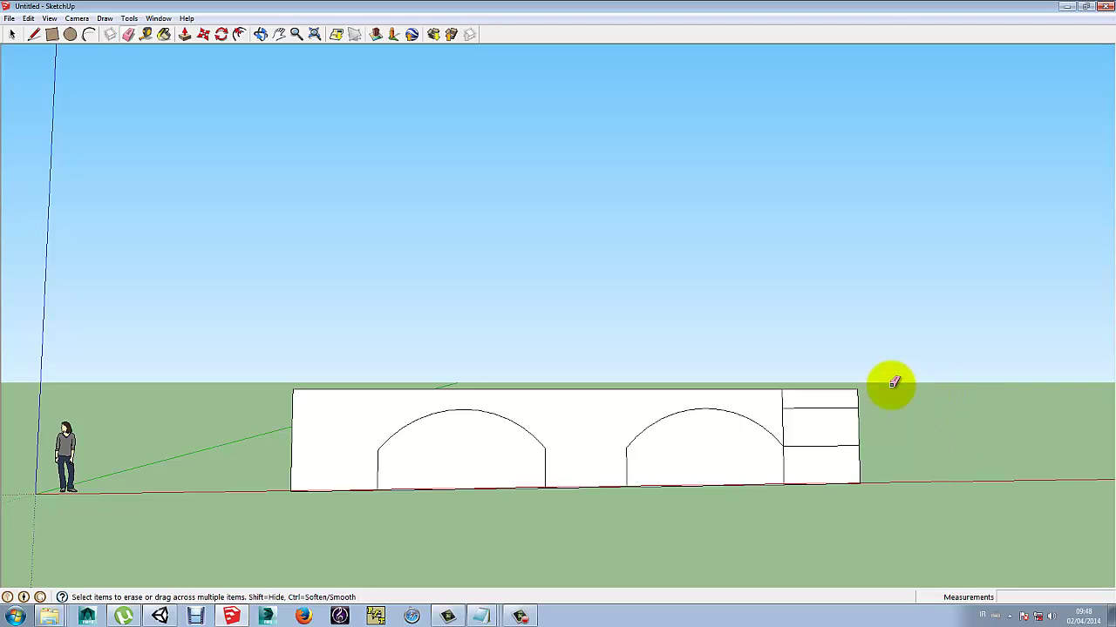
mouse_move(780, 401)
mouse_down()
mouse_move(805, 412)
mouse_move(813, 451)
mouse_move(800, 425)
mouse_move(781, 419)
mouse_move(653, 461)
mouse_up()
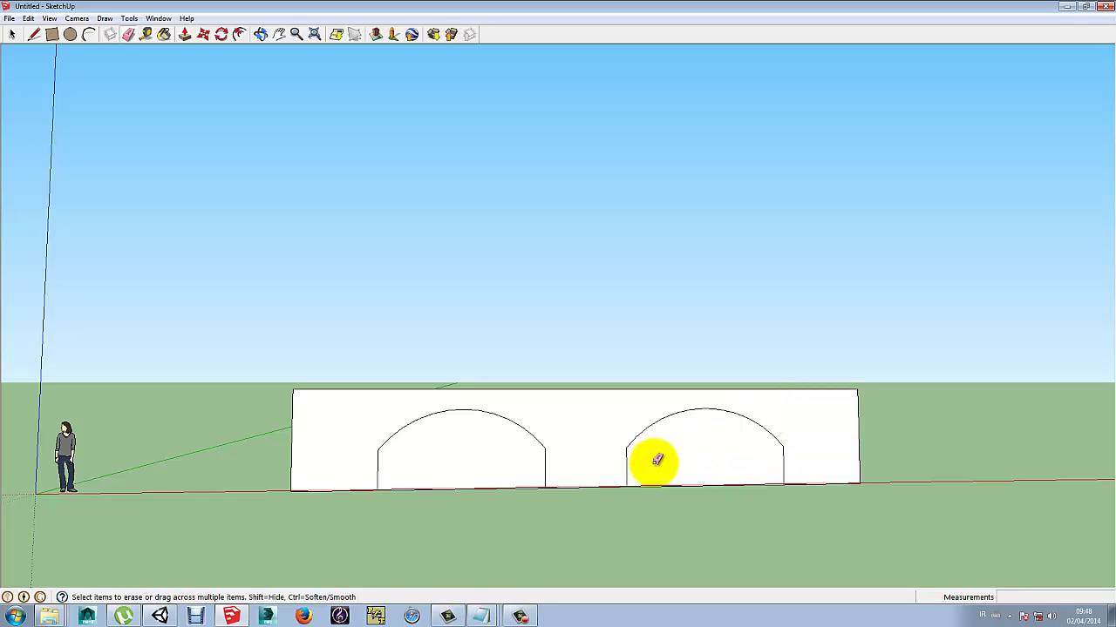
- Delete the faces inside both arch outlines to open them
click(11, 35)
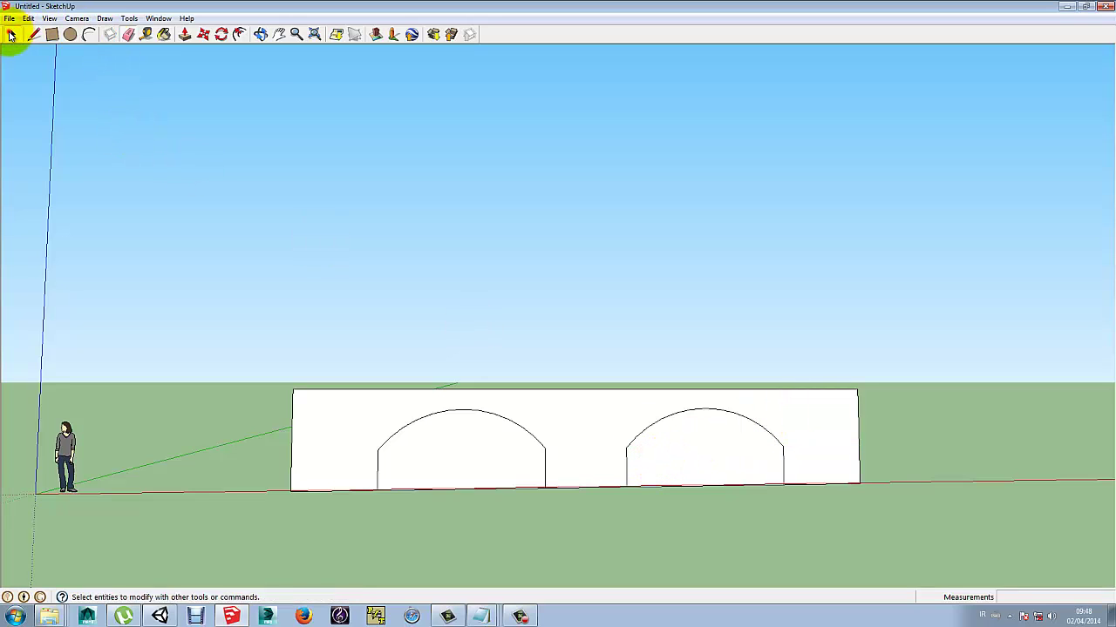
click(454, 447)
key(Delete)
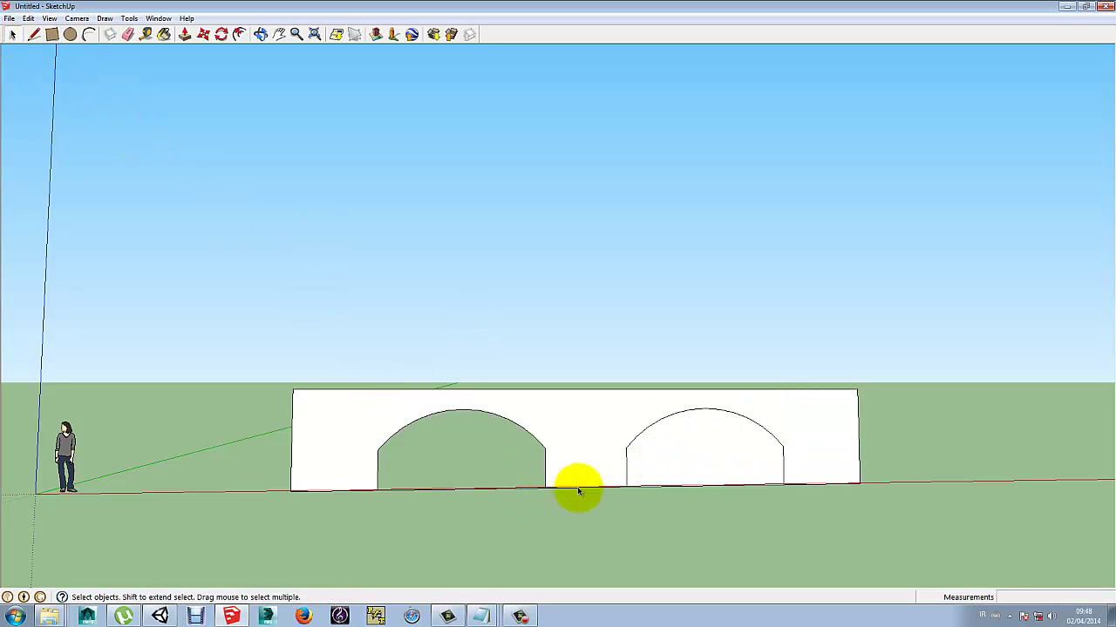
click(694, 448)
key(Delete)
- Push/Pull the arched wall face about 21' 3" to give the bridge its depth
middle_drag(412, 505, 509, 544)
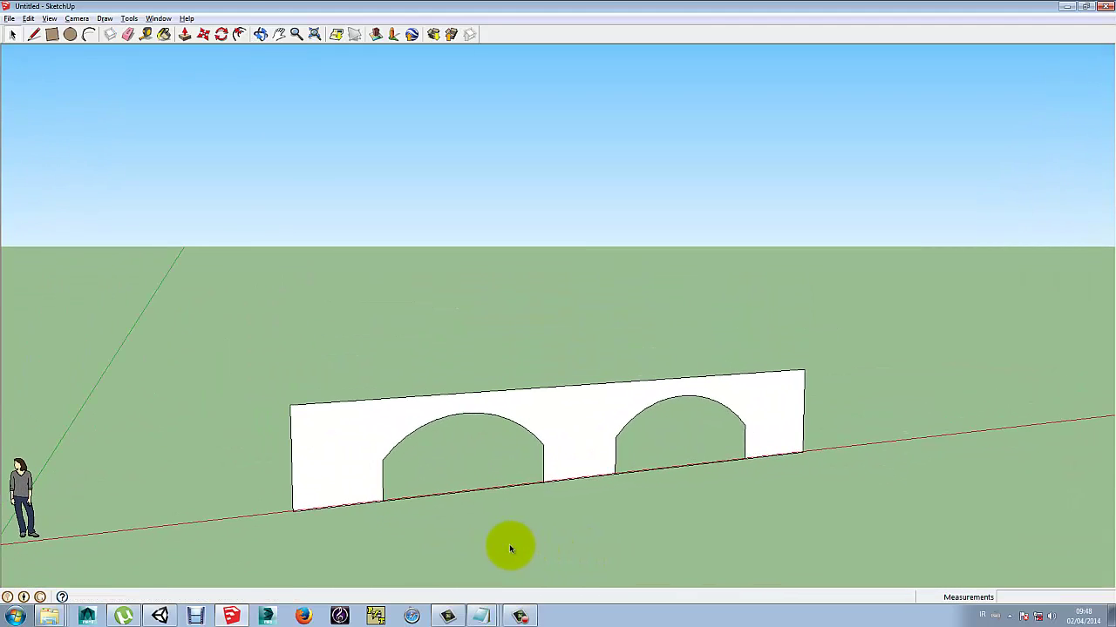
scroll(493, 528, down, 2)
click(185, 34)
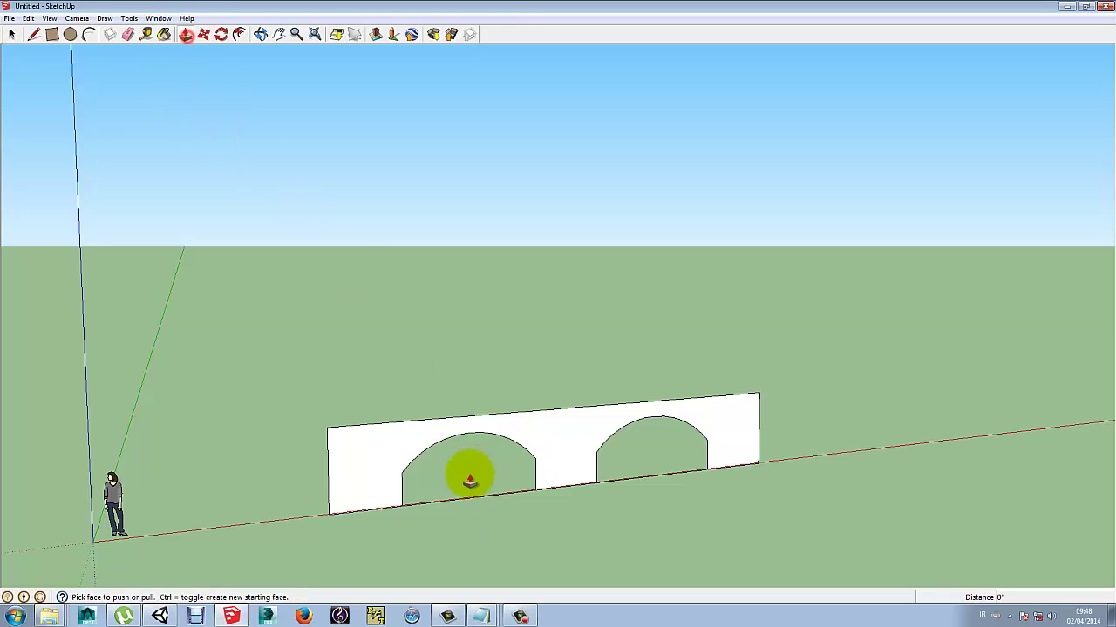
drag(389, 486, 477, 533)
- Offset the outline of the bridge's top face inward by about 1' 7"
middle_drag(411, 523, 301, 487)
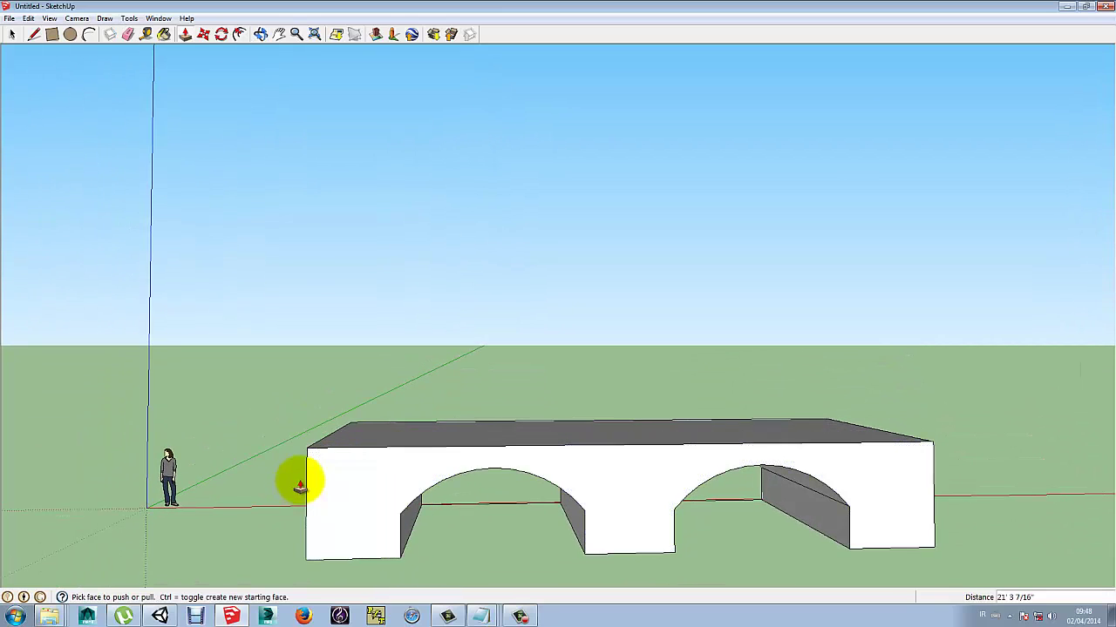
scroll(300, 486, down, 3)
middle_drag(366, 528, 687, 479)
key(p)
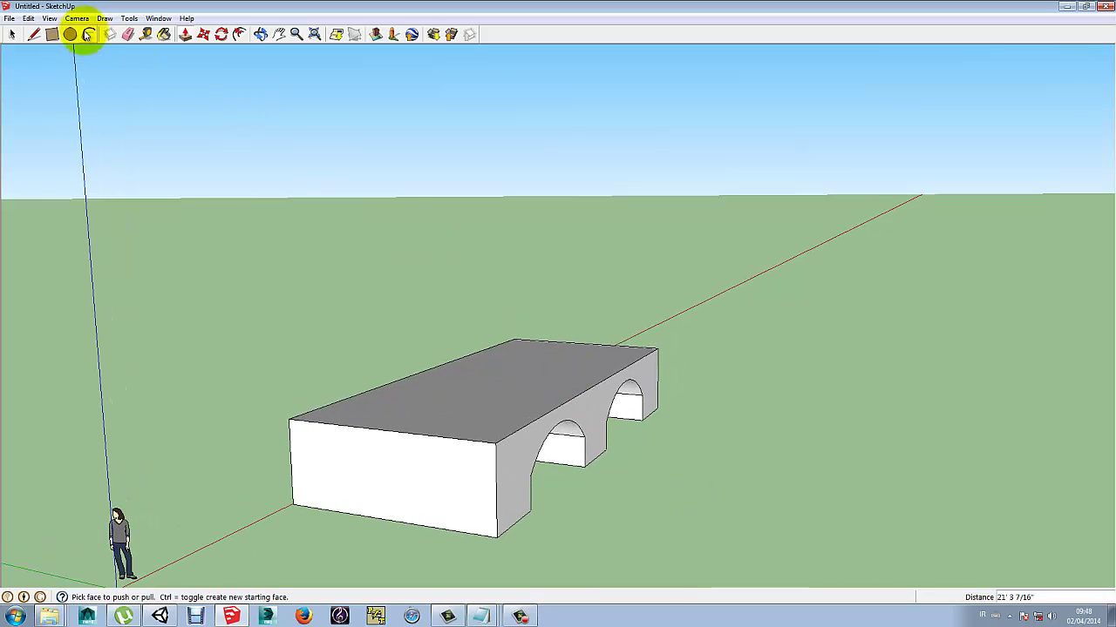
click(33, 35)
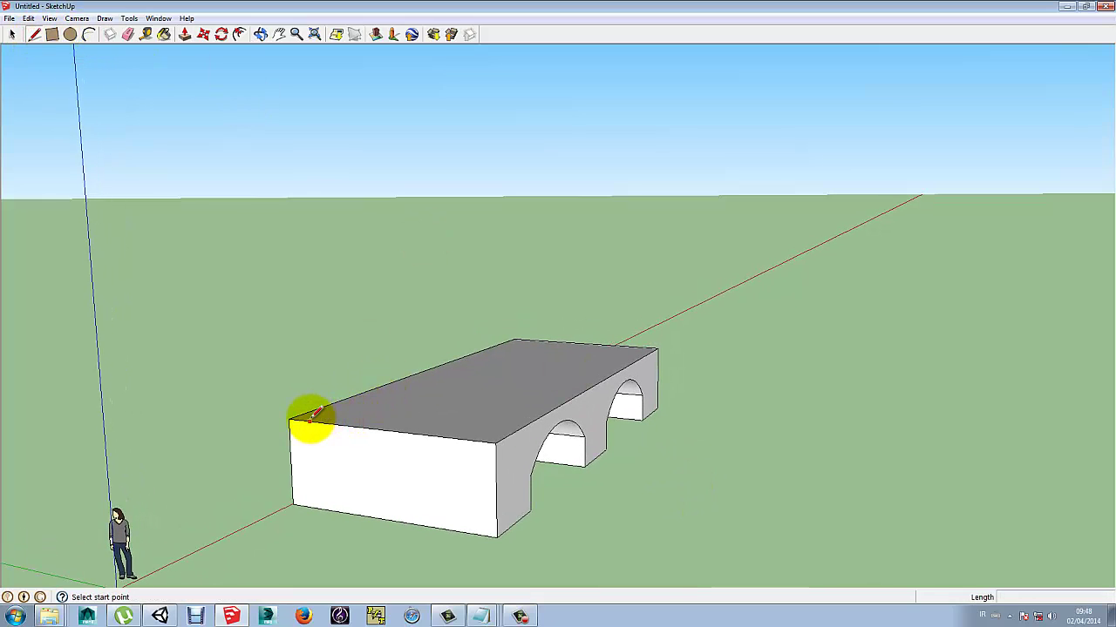
click(239, 35)
click(399, 431)
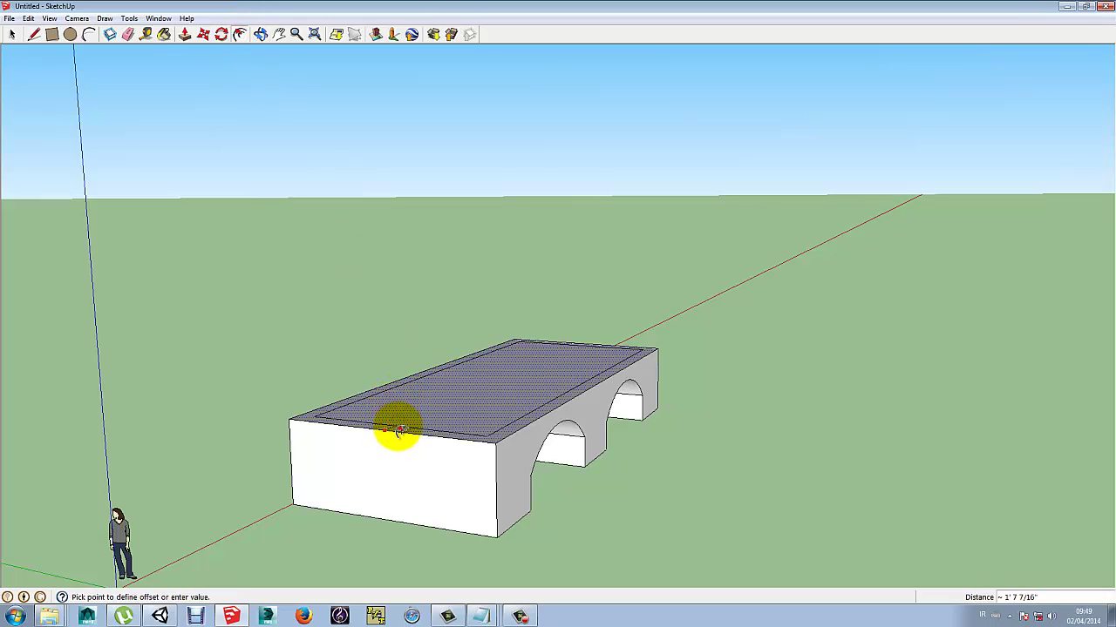
click(396, 430)
- Draw short lines extending the inner offset's long sides from its four corners to the deck's end edges
middle_drag(397, 430, 332, 567)
click(35, 34)
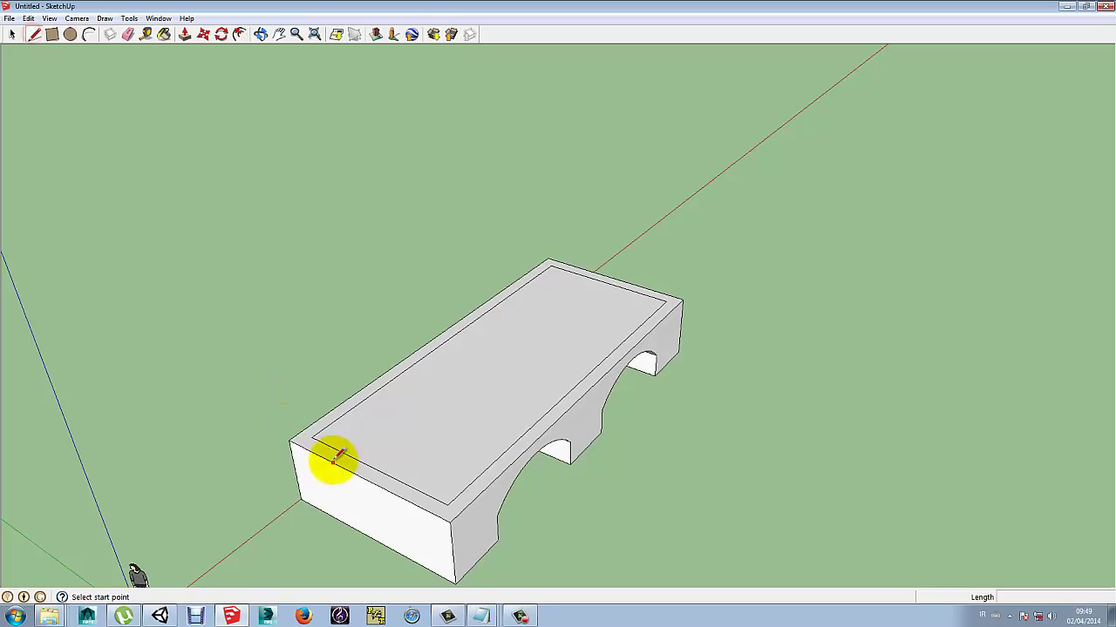
click(313, 437)
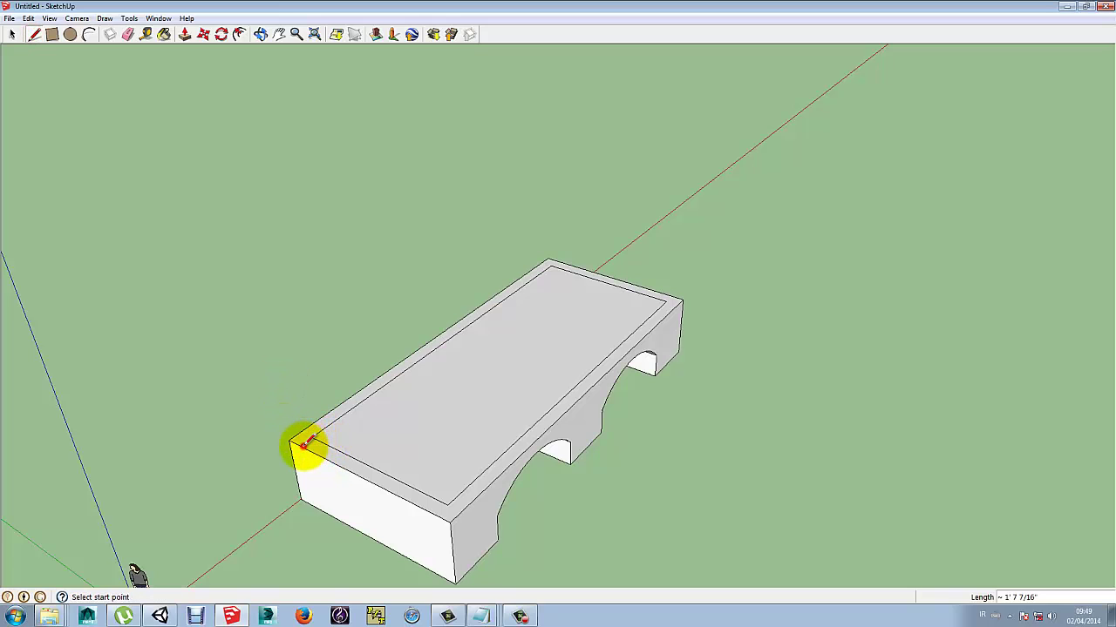
click(460, 512)
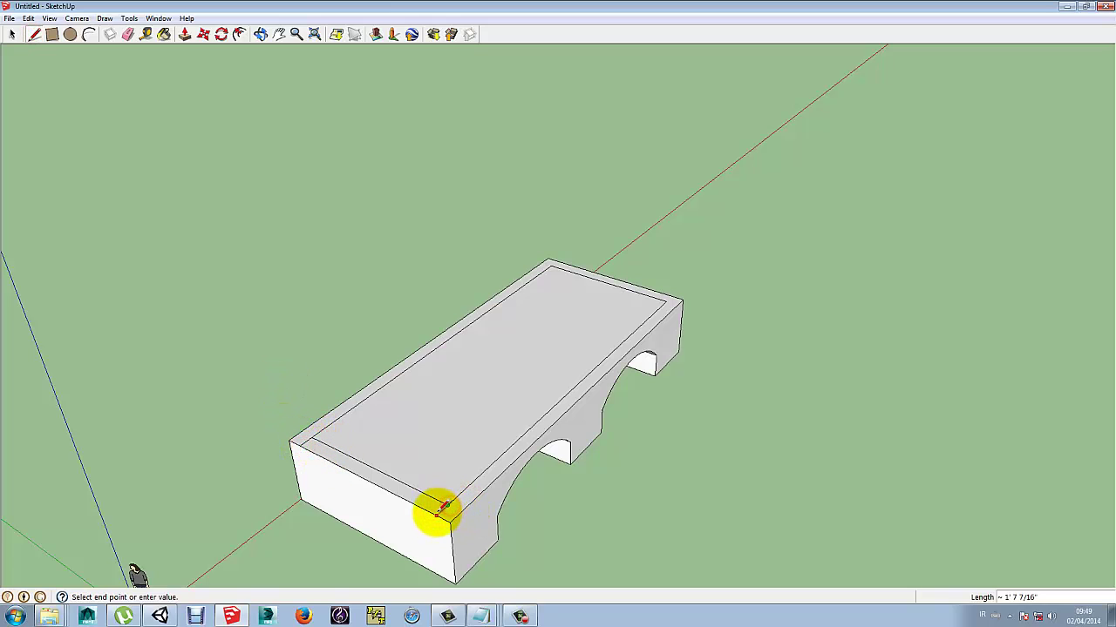
click(442, 508)
click(664, 305)
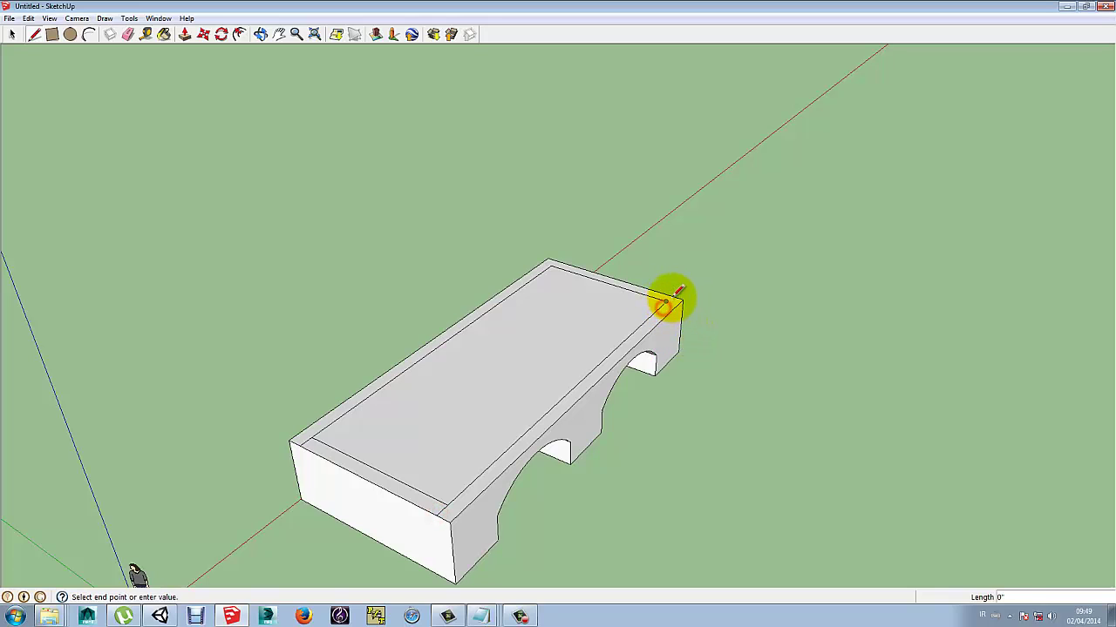
click(673, 296)
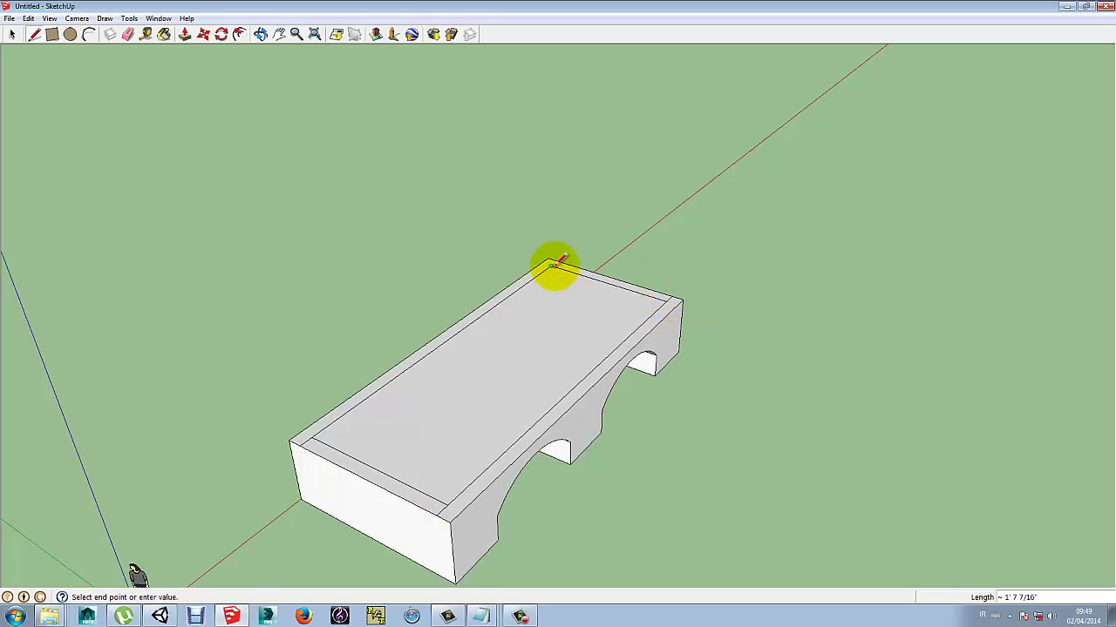
click(554, 265)
scroll(556, 262, up, 5)
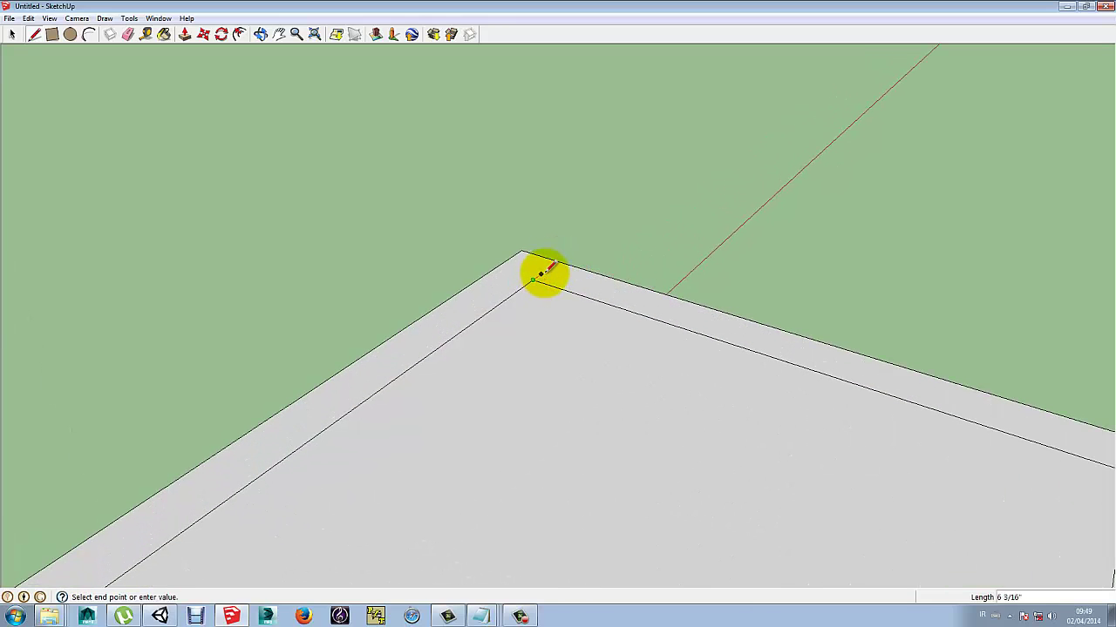
click(558, 259)
- Erase the offset lines running across both ends of the deck, leaving only the two long side strips
click(127, 34)
click(638, 312)
scroll(636, 314, down, 8)
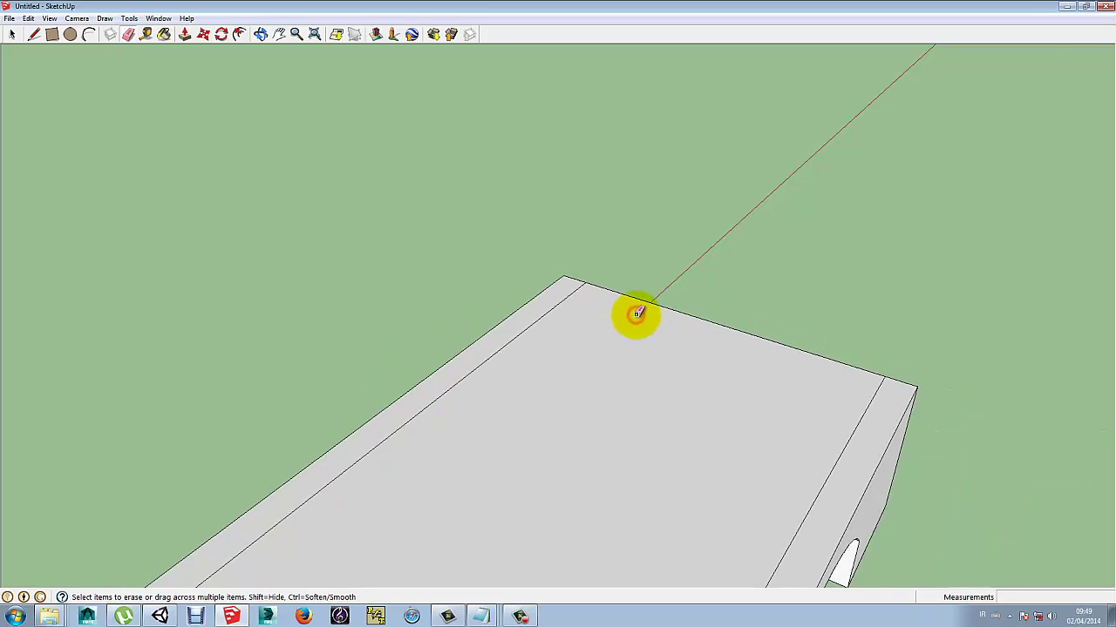
mouse_move(390, 516)
middle_down()
mouse_move(458, 443)
mouse_move(499, 358)
middle_up()
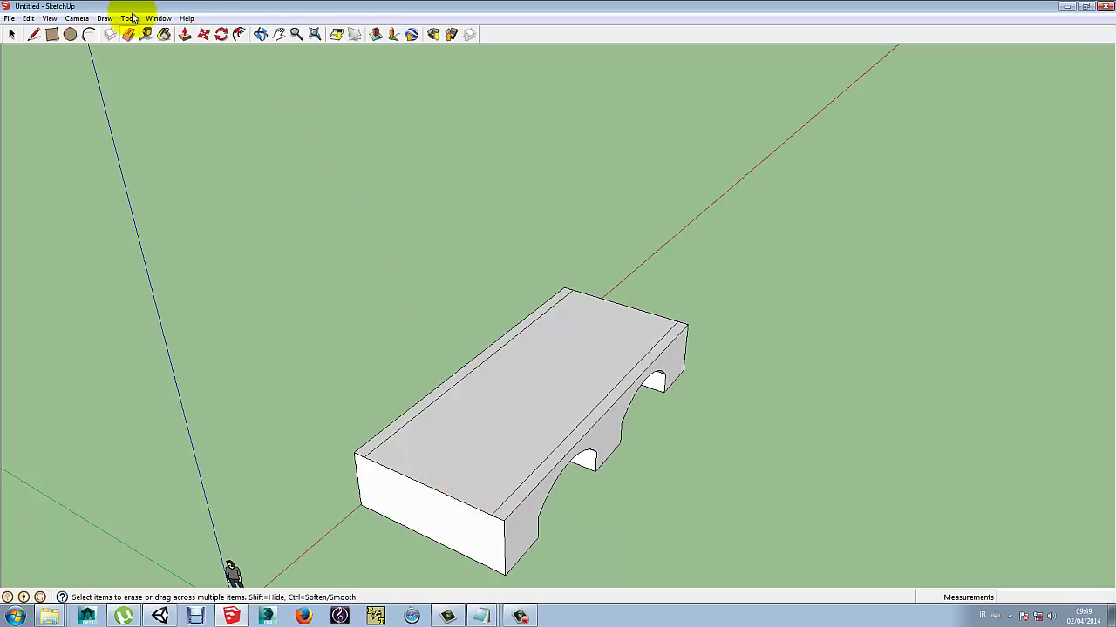
- Push/Pull both long side strips of the deck up about 4' 5" to form equal-height parapets
click(184, 35)
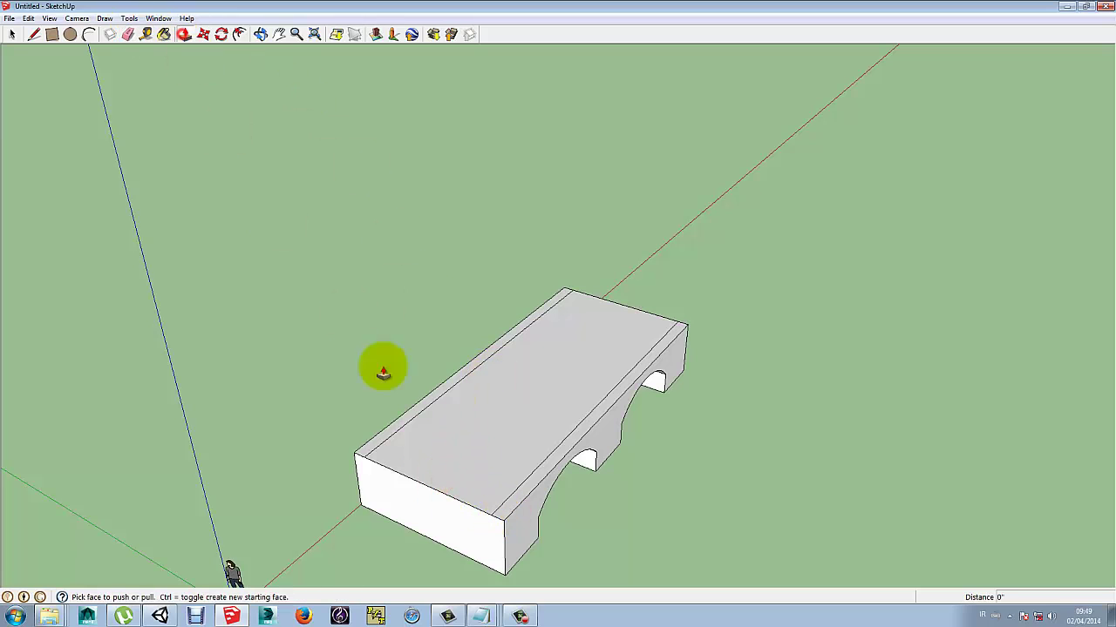
click(368, 449)
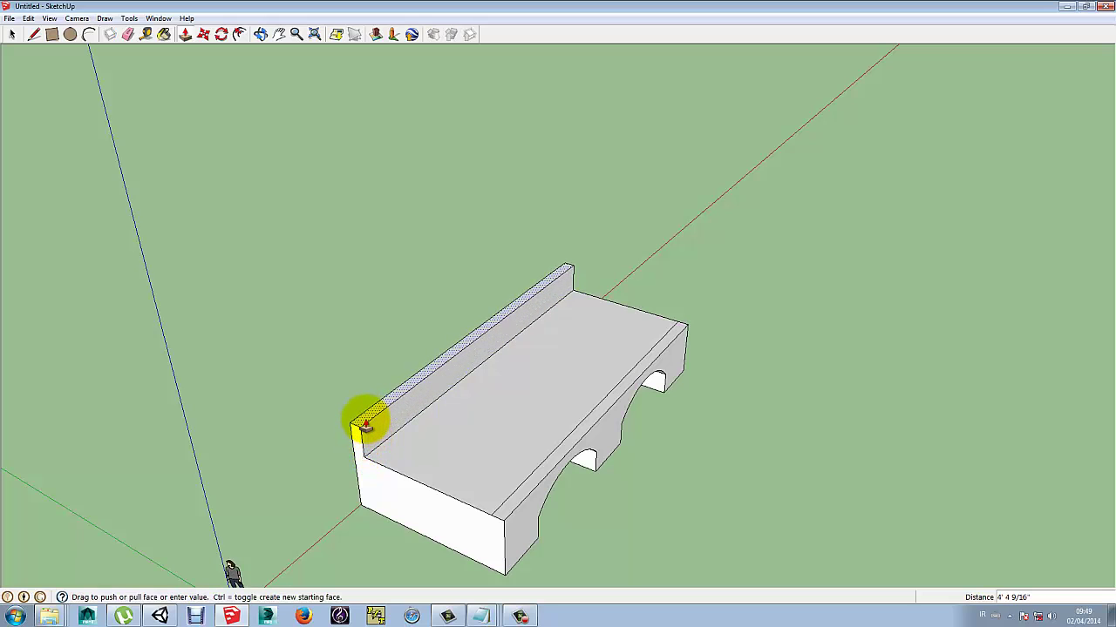
click(366, 425)
click(507, 513)
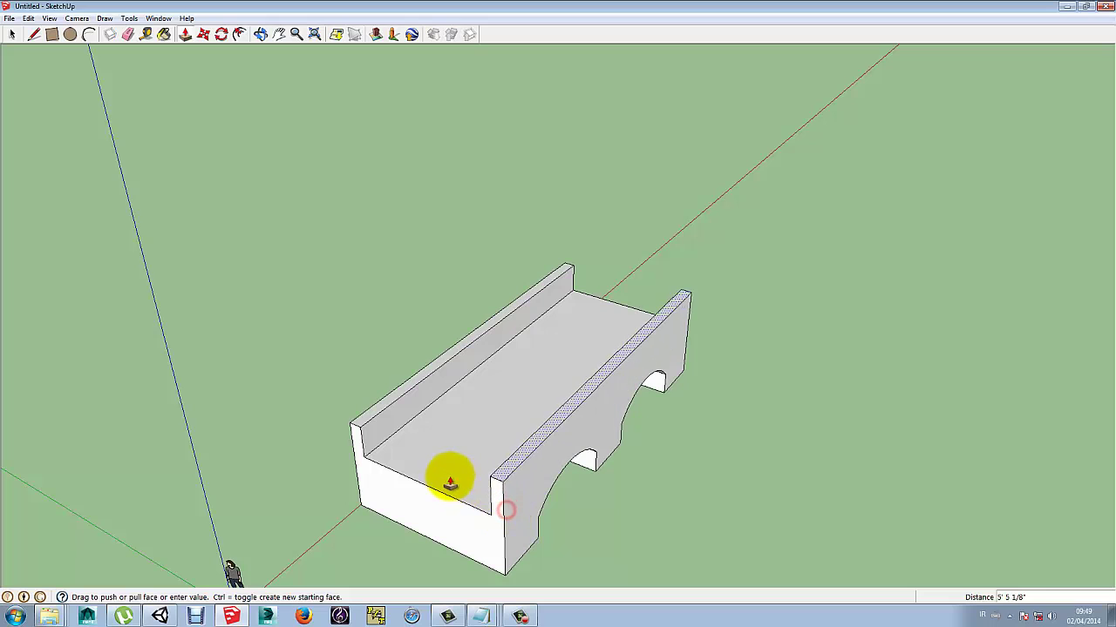
click(362, 436)
- Push/Pull the bottom faces of the three piers down about 5' 9" so they all end level
middle_drag(399, 498, 394, 442)
drag(630, 510, 494, 423)
key(p)
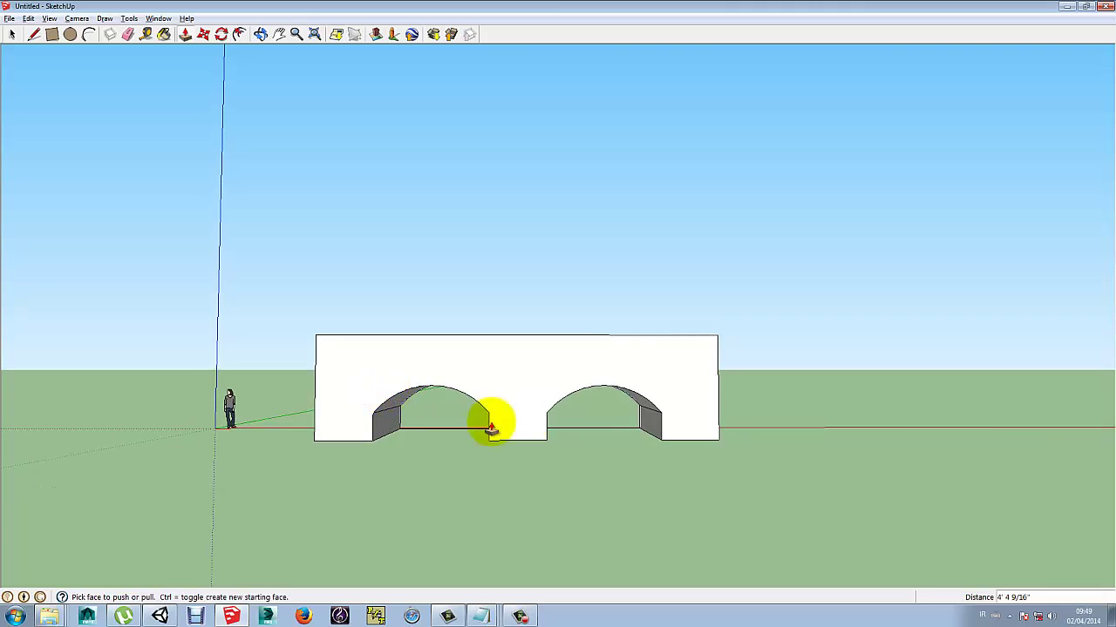
scroll(513, 491, down, 1)
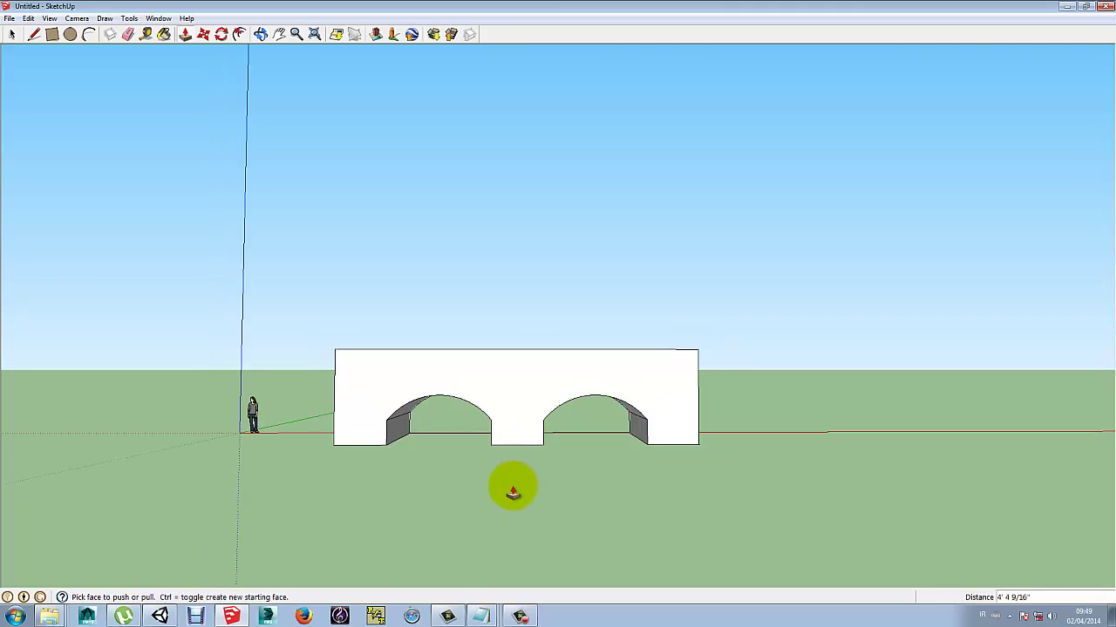
middle_drag(413, 461, 388, 444)
drag(377, 451, 375, 486)
drag(513, 441, 383, 479)
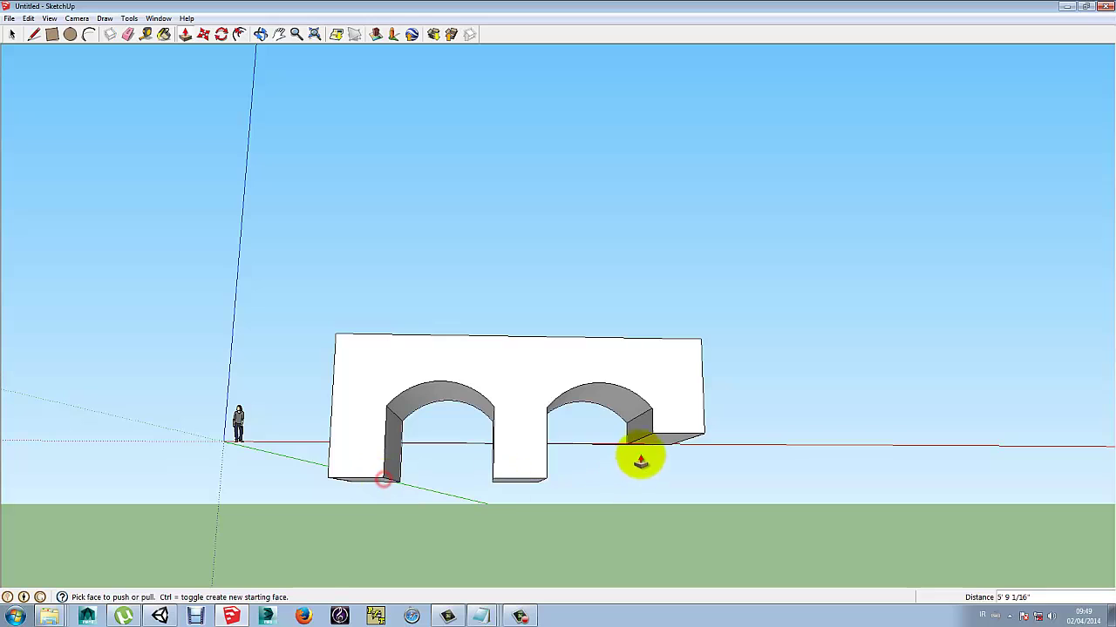
drag(647, 443, 542, 485)
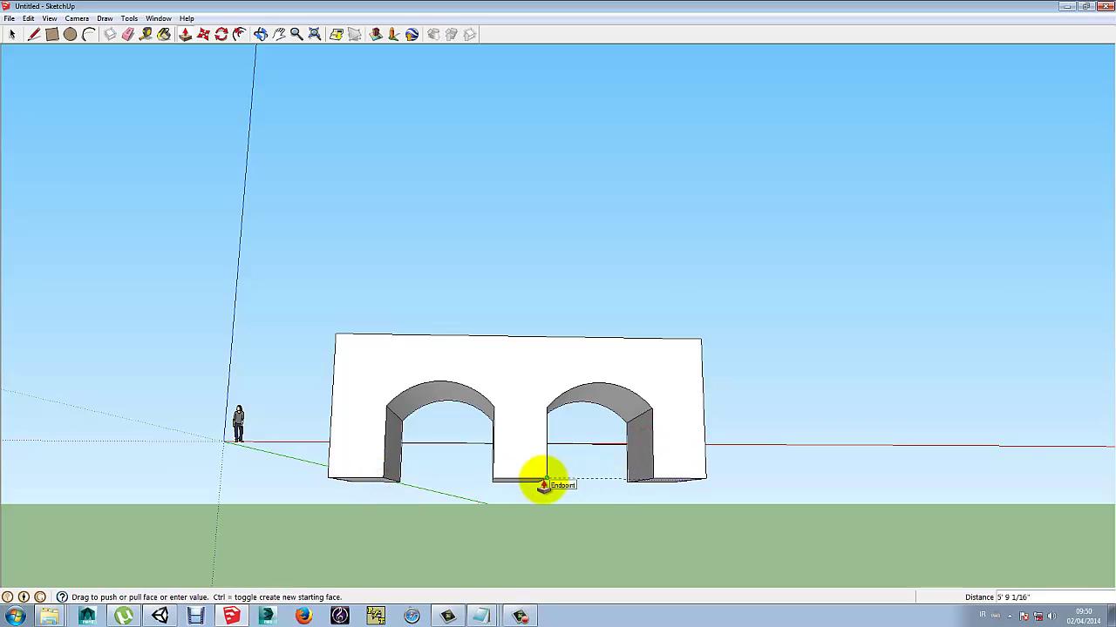
middle_drag(542, 485, 779, 593)
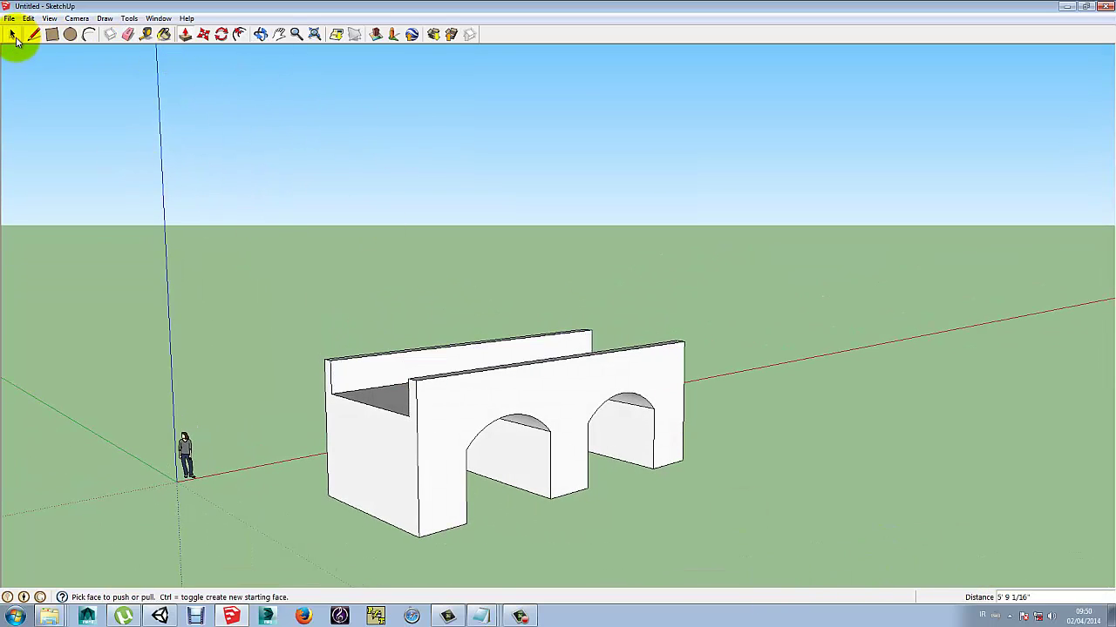
- Select the whole bridge and make it a component named Bridge, replacing the selection
click(14, 36)
click(467, 398)
mouse_move(686, 280)
mouse_down()
mouse_move(622, 373)
mouse_move(366, 541)
mouse_move(341, 514)
mouse_up()
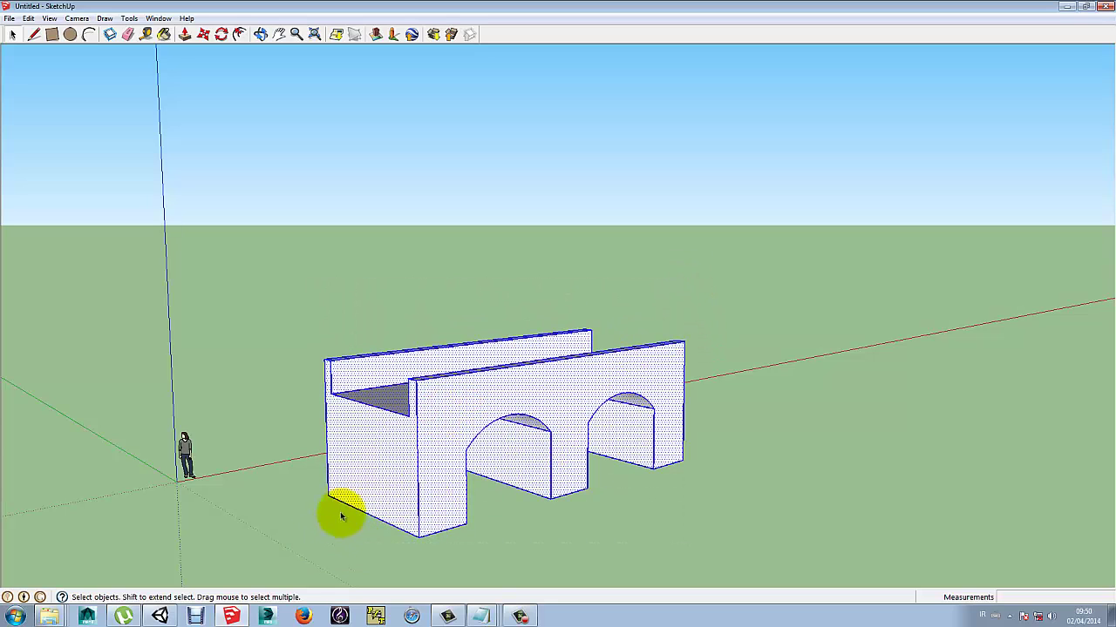
right_click(418, 441)
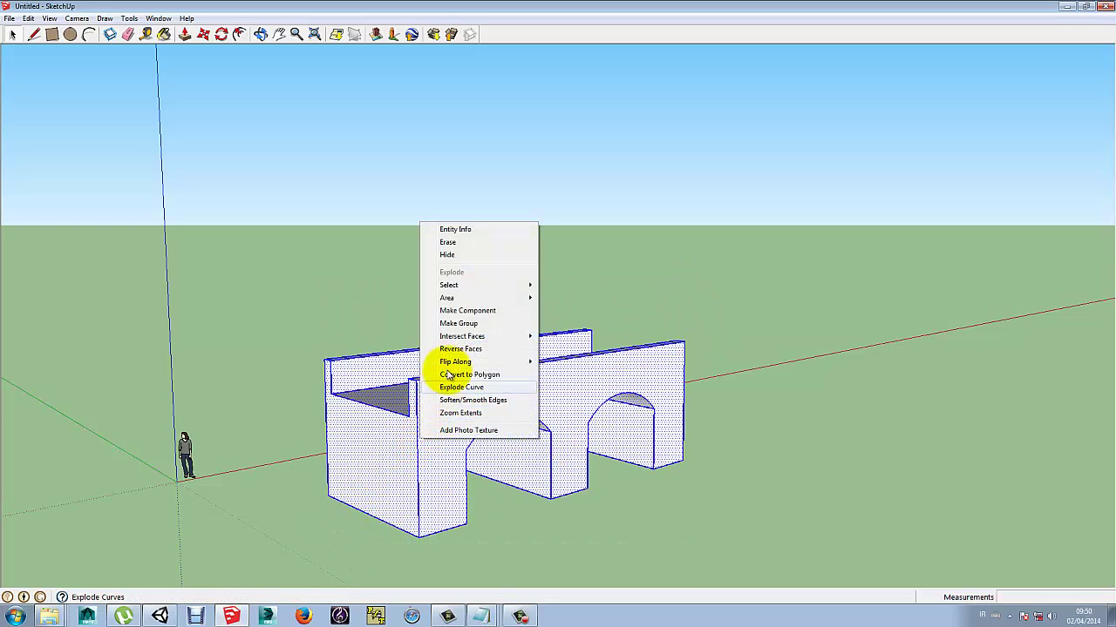
click(457, 312)
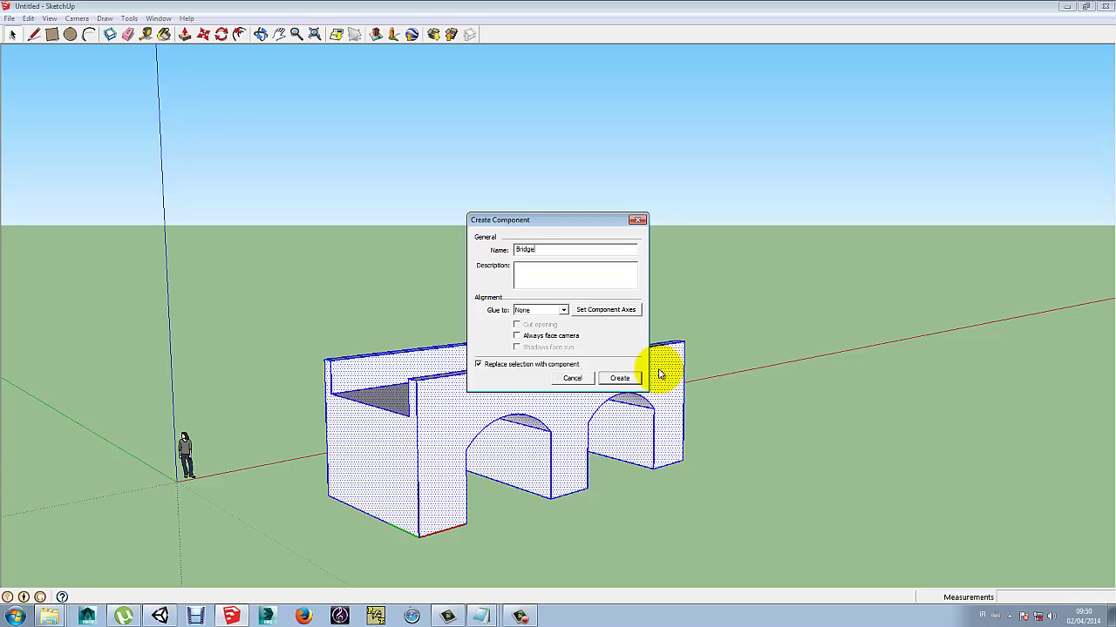
click(619, 377)
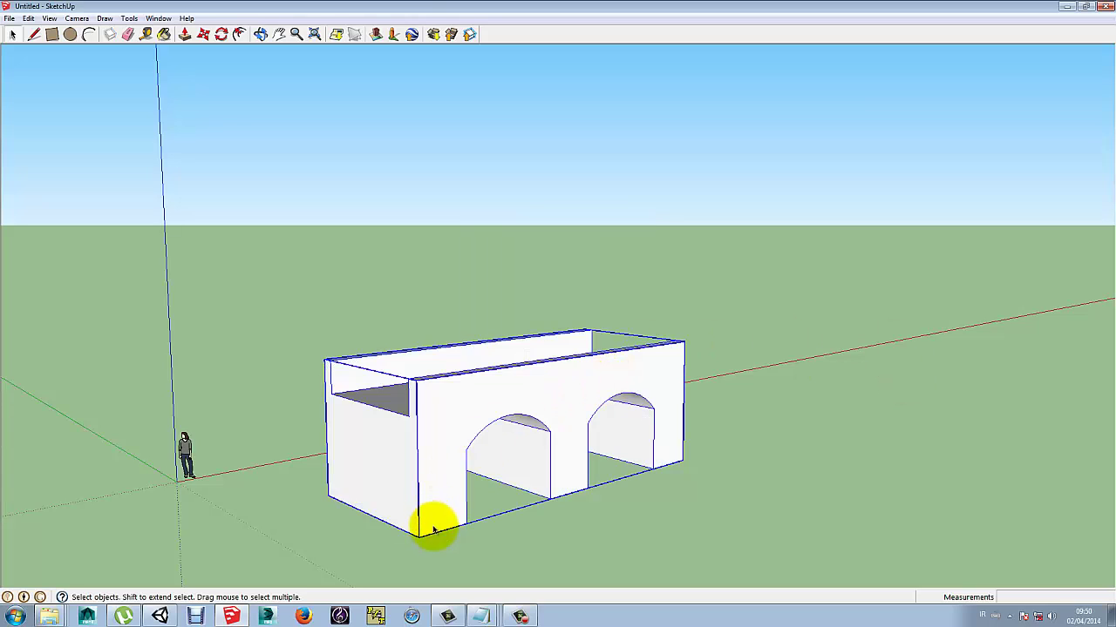
- Move the bridge component by its near bottom corner so its arched front lies along the red axis
click(206, 35)
click(419, 535)
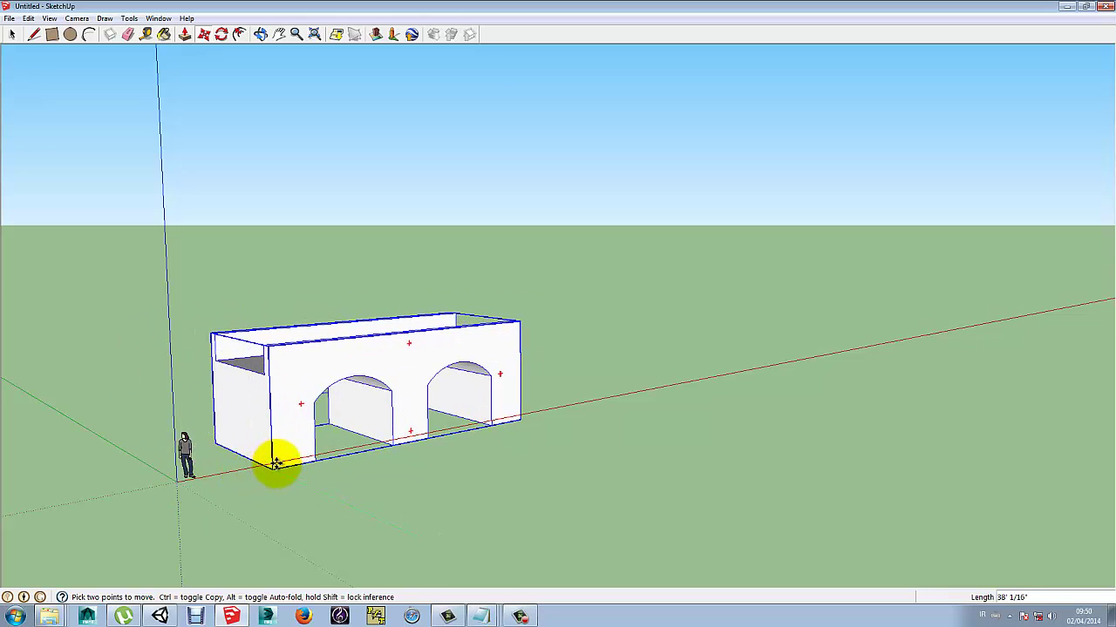
middle_drag(278, 468, 267, 503)
middle_drag(364, 513, 205, 521)
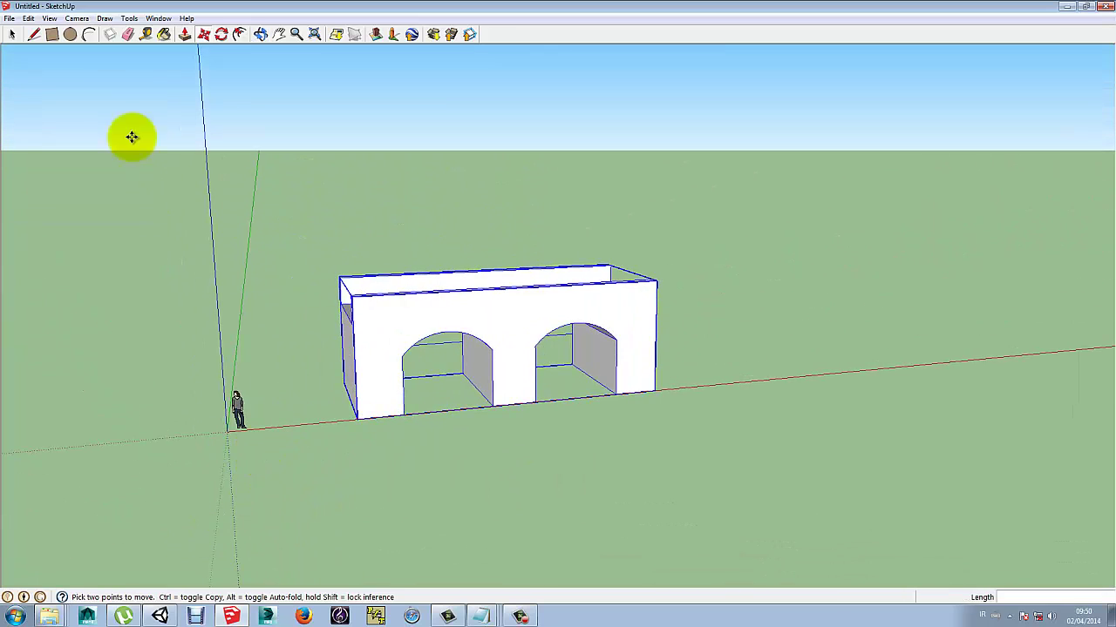
- Delete the human scale figure standing at the origin
click(13, 35)
click(221, 465)
key(Delete)
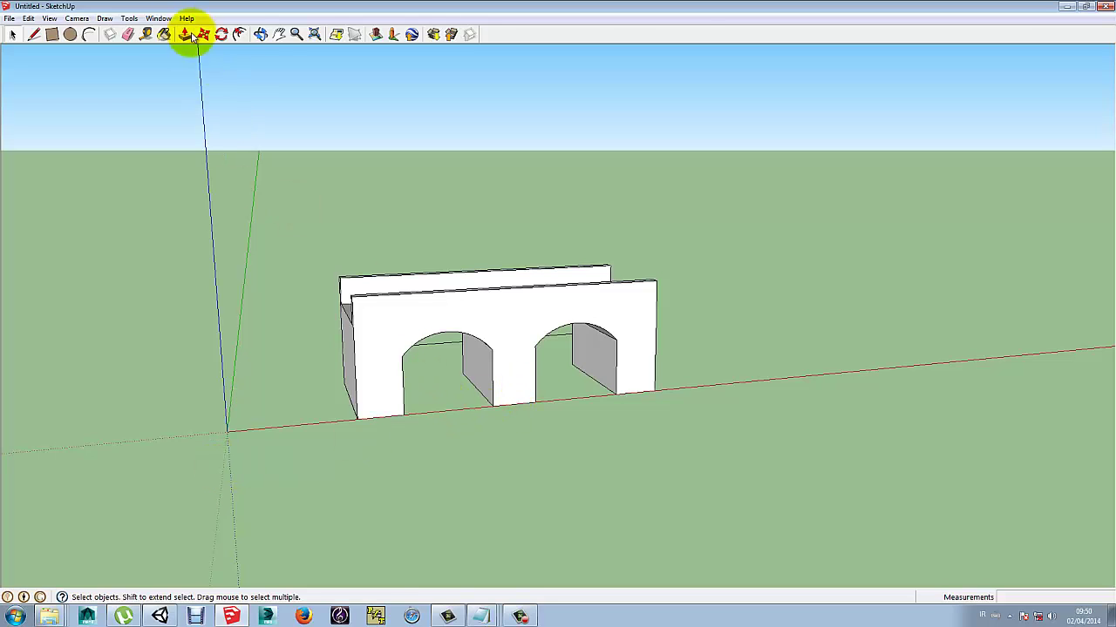
- Open the Materials browser, enlarge it, and switch to the Stone collection
click(157, 19)
click(179, 66)
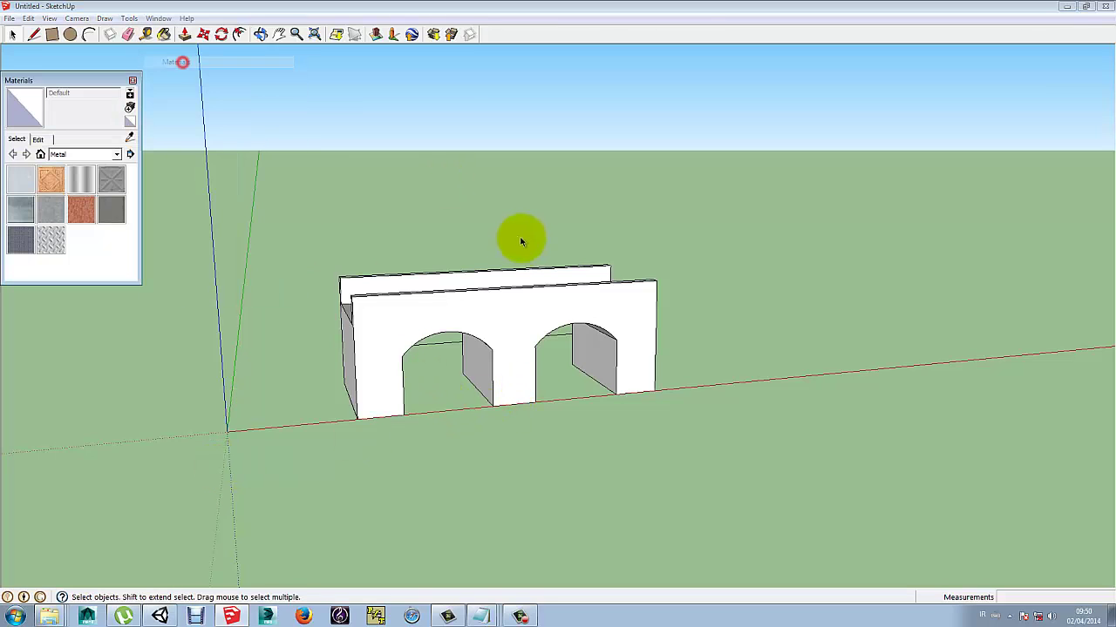
click(116, 154)
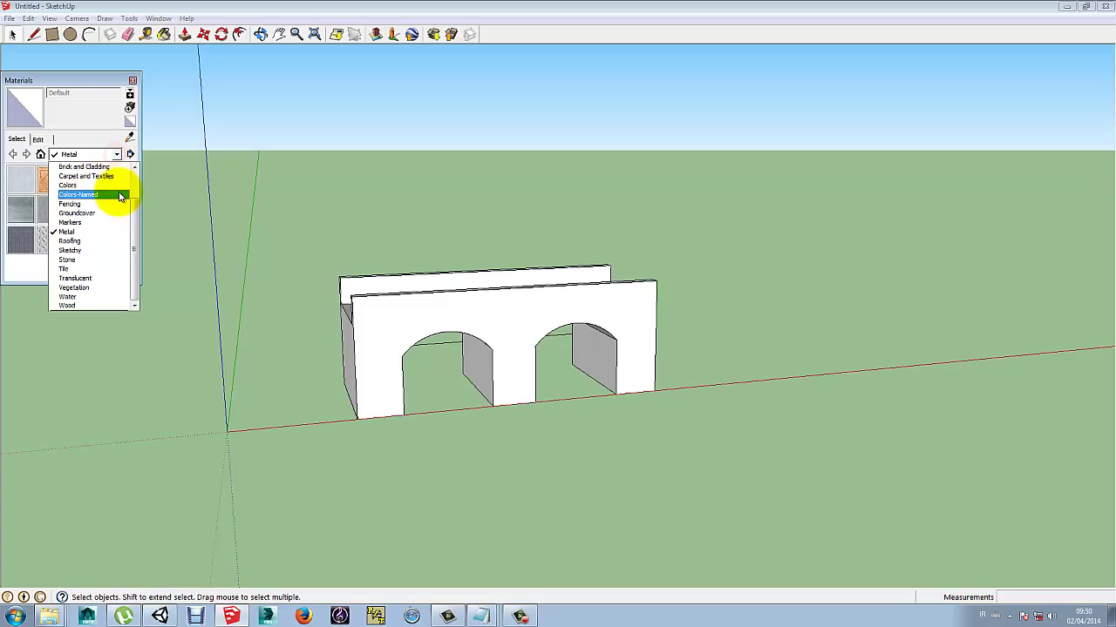
click(96, 166)
drag(139, 283, 245, 424)
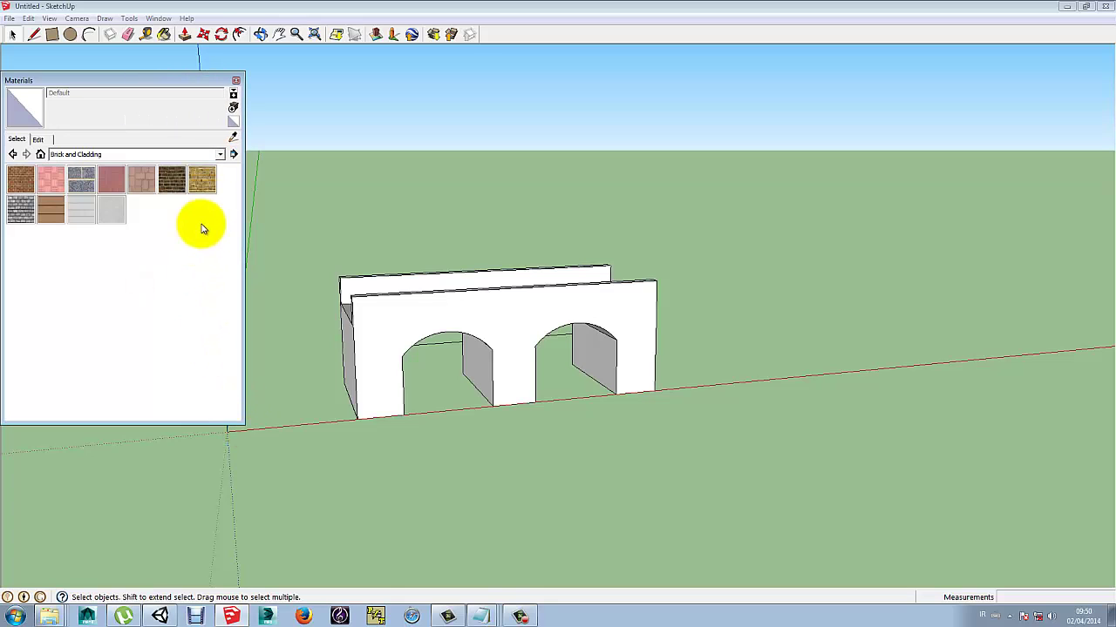
click(222, 157)
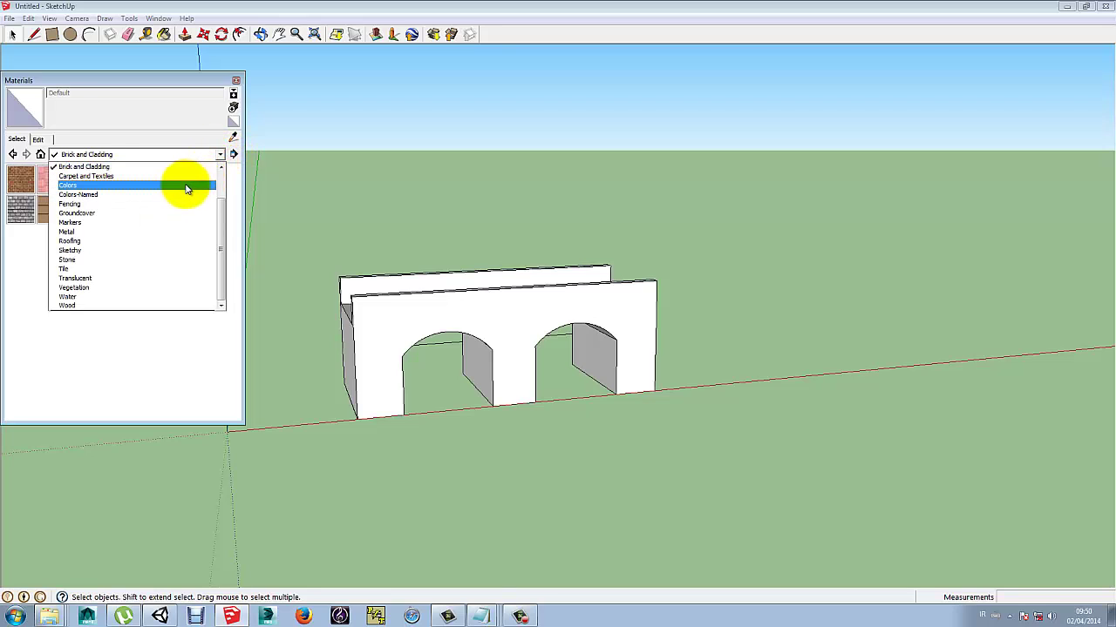
click(165, 259)
- Paint the bridge component with Stone_Sandstone_Ashlar_Light
click(52, 219)
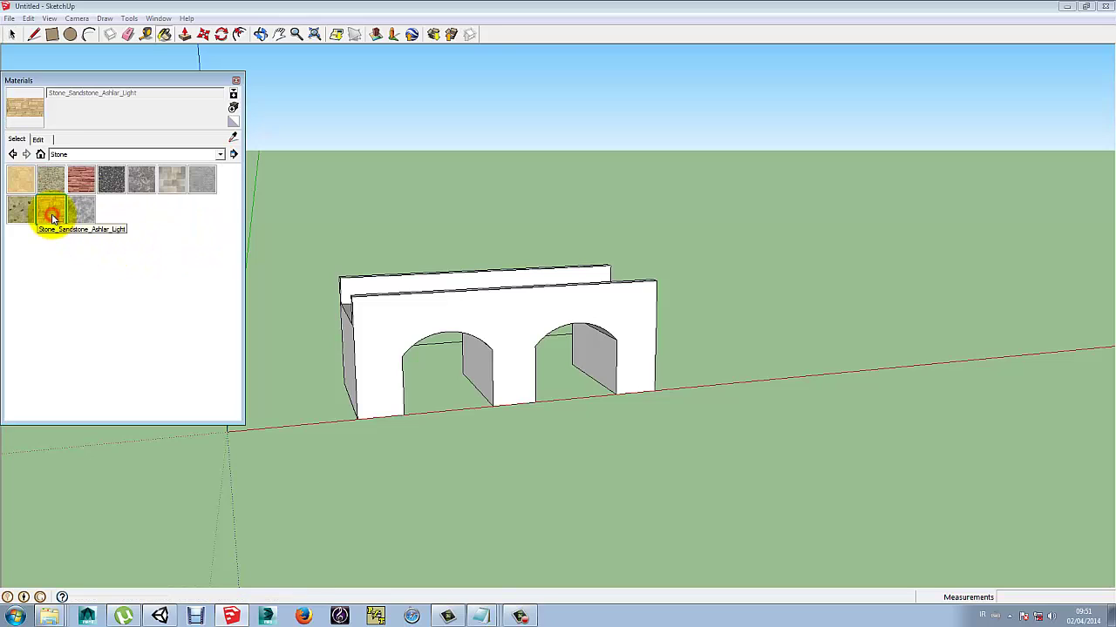
click(387, 321)
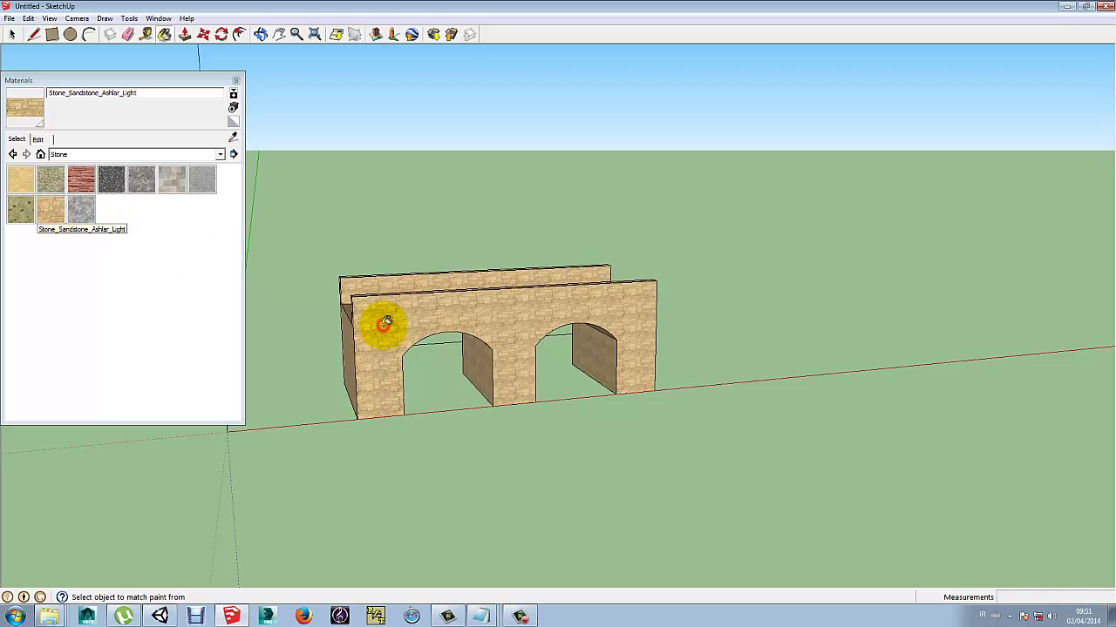
- Paint the bridge component with Stone_Coursed_Rough and close the Materials browser
click(51, 178)
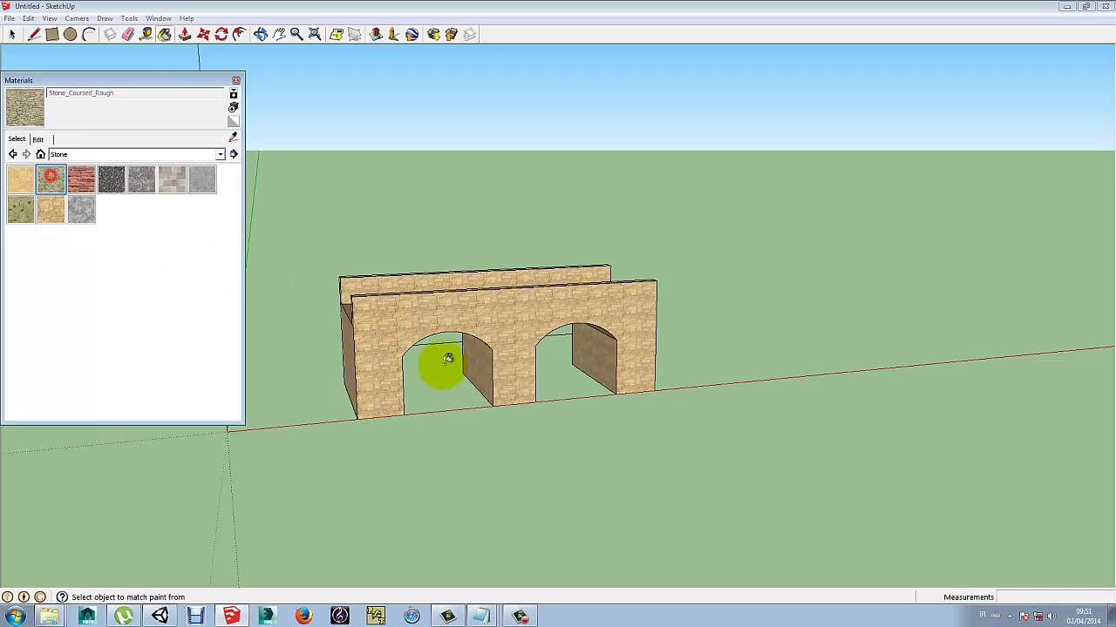
click(396, 322)
scroll(374, 354, up, 5)
middle_drag(374, 354, 1056, 368)
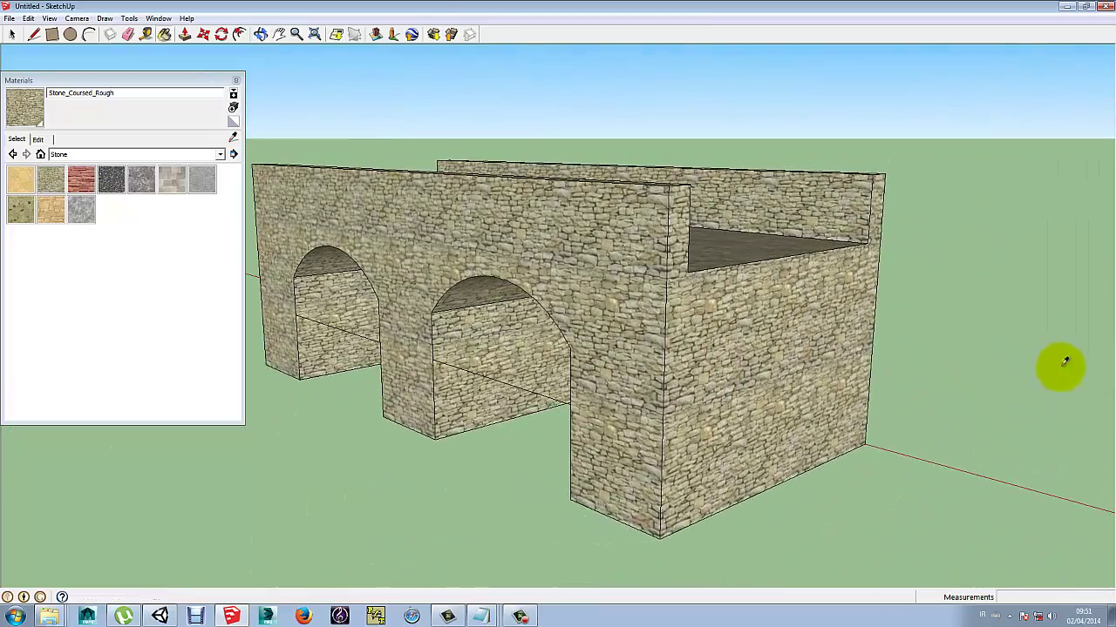
click(234, 80)
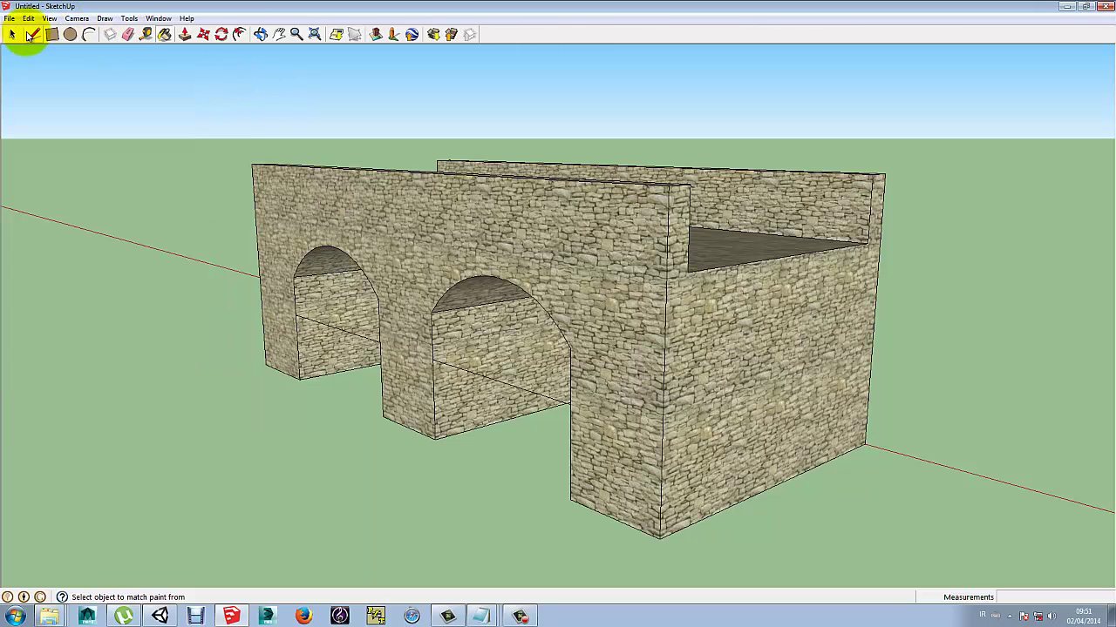
- Try to erase the stray edge seen through the far arch opening, and undo the erasure
click(161, 39)
click(129, 37)
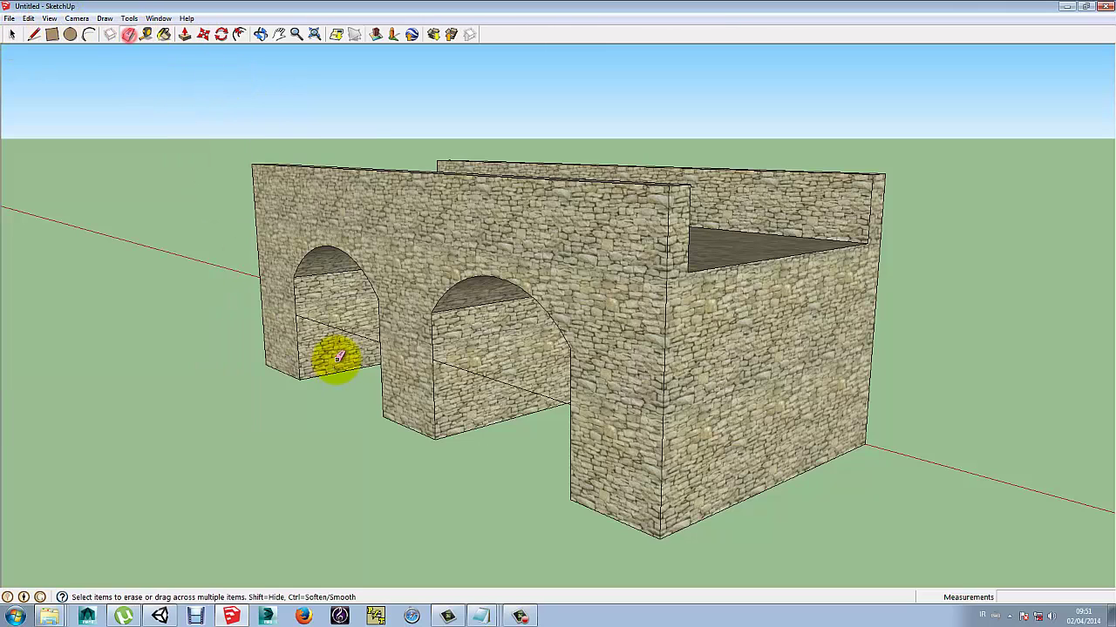
drag(355, 328, 351, 394)
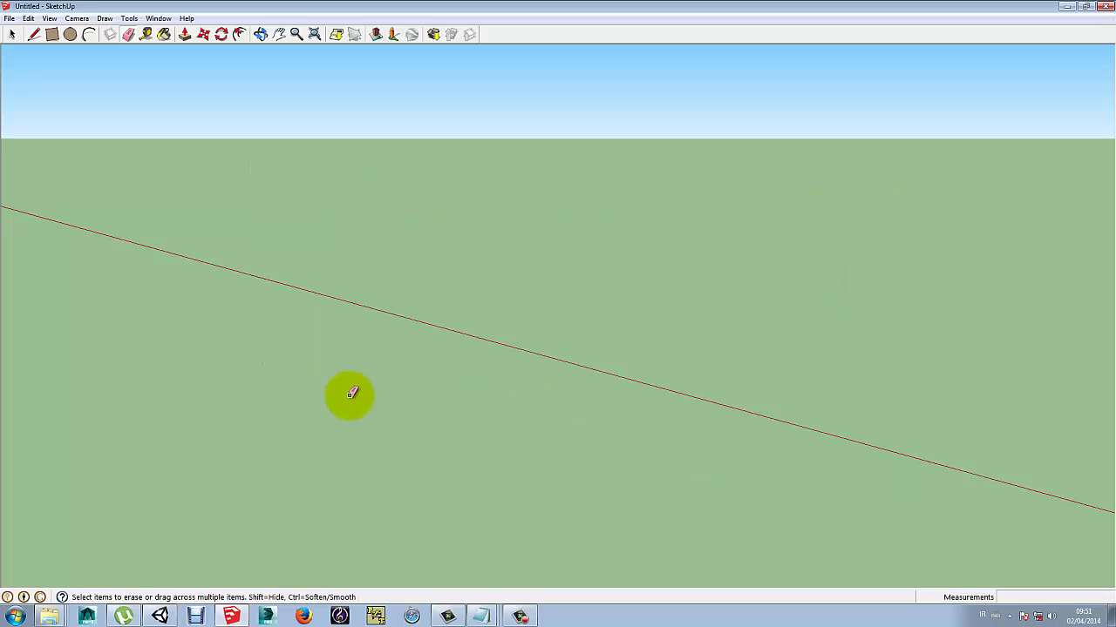
key(ctrl+z)
mouse_move(485, 423)
middle_down()
mouse_move(752, 379)
mouse_move(866, 403)
mouse_move(905, 464)
mouse_move(953, 468)
mouse_move(1040, 441)
mouse_move(1030, 427)
middle_up()
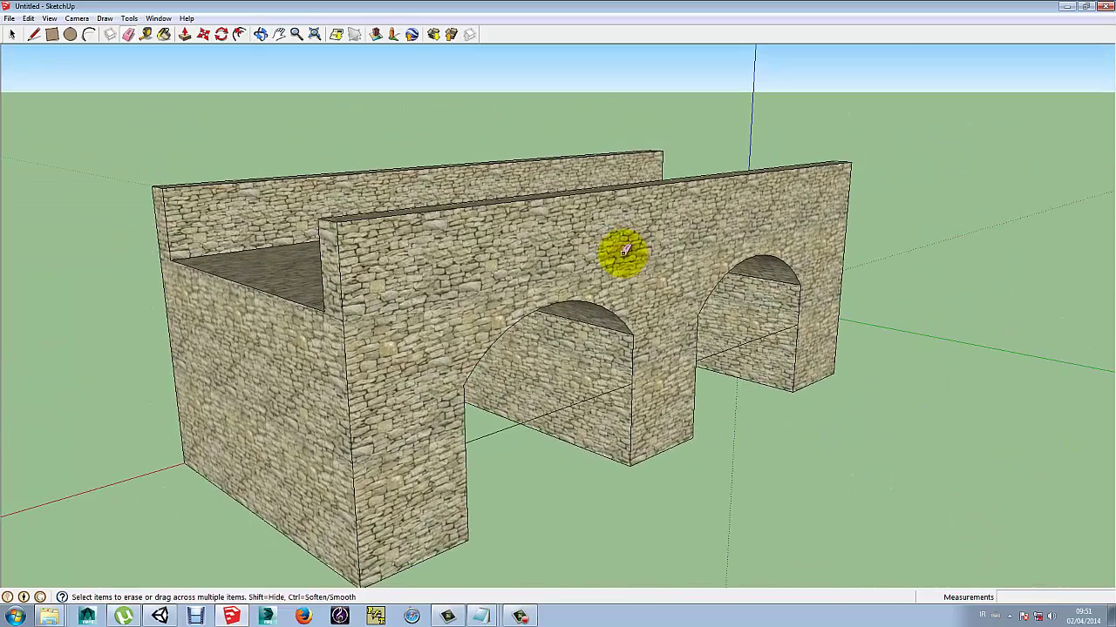
- Explode the bridge component and delete the stray edges crossing the arch openings
right_click(606, 262)
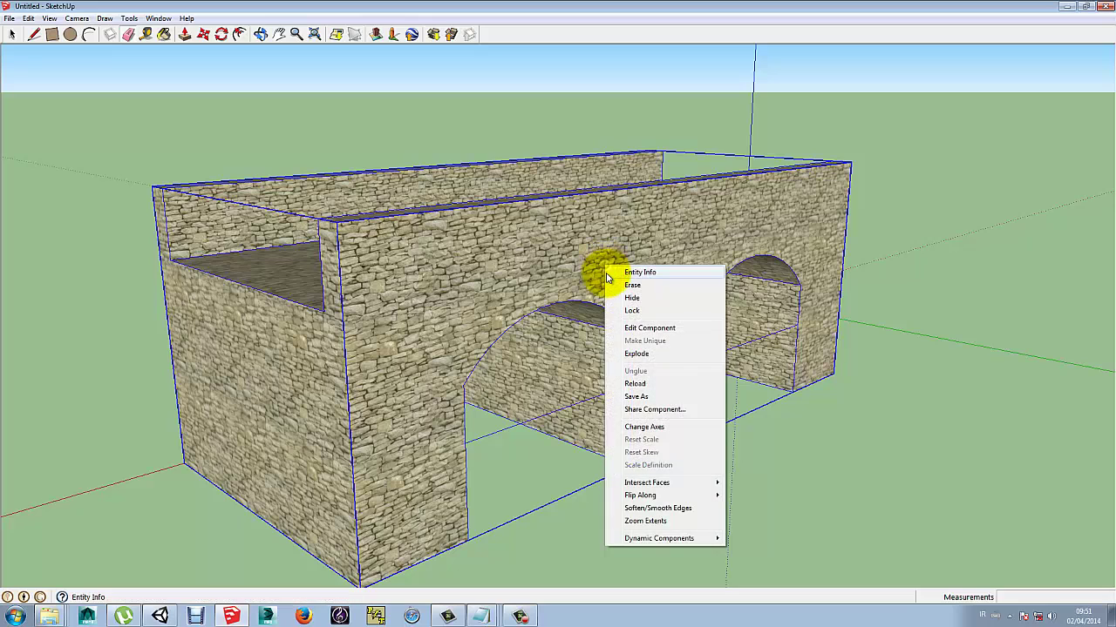
click(645, 359)
click(12, 34)
click(514, 428)
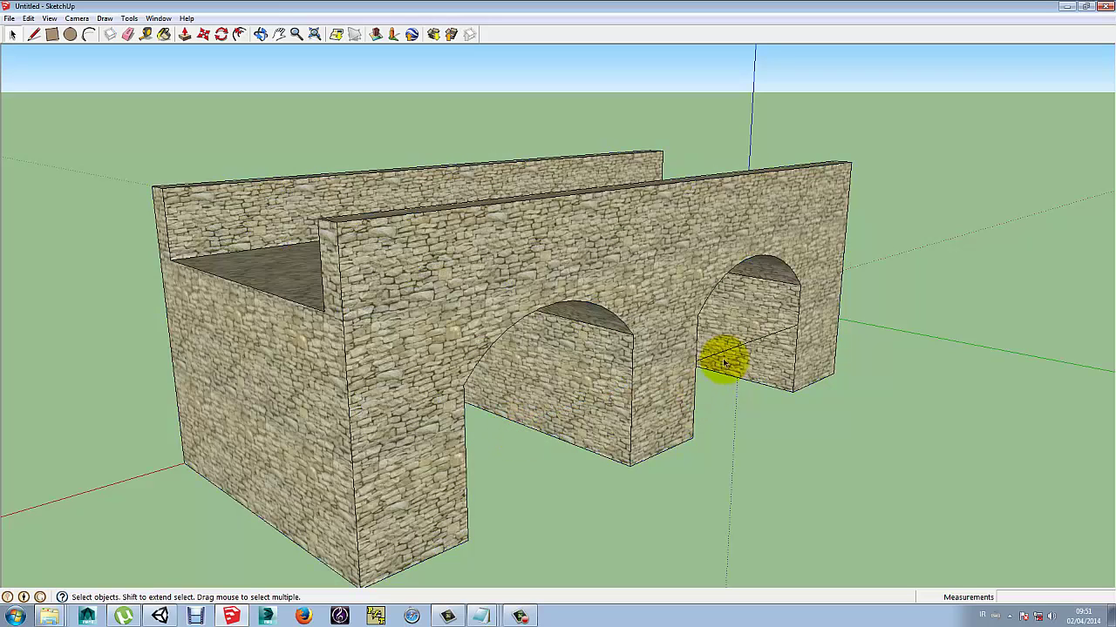
- Select all of the exploded bridge geometry and make it a component again
middle_drag(291, 466, 1003, 436)
right_click(505, 277)
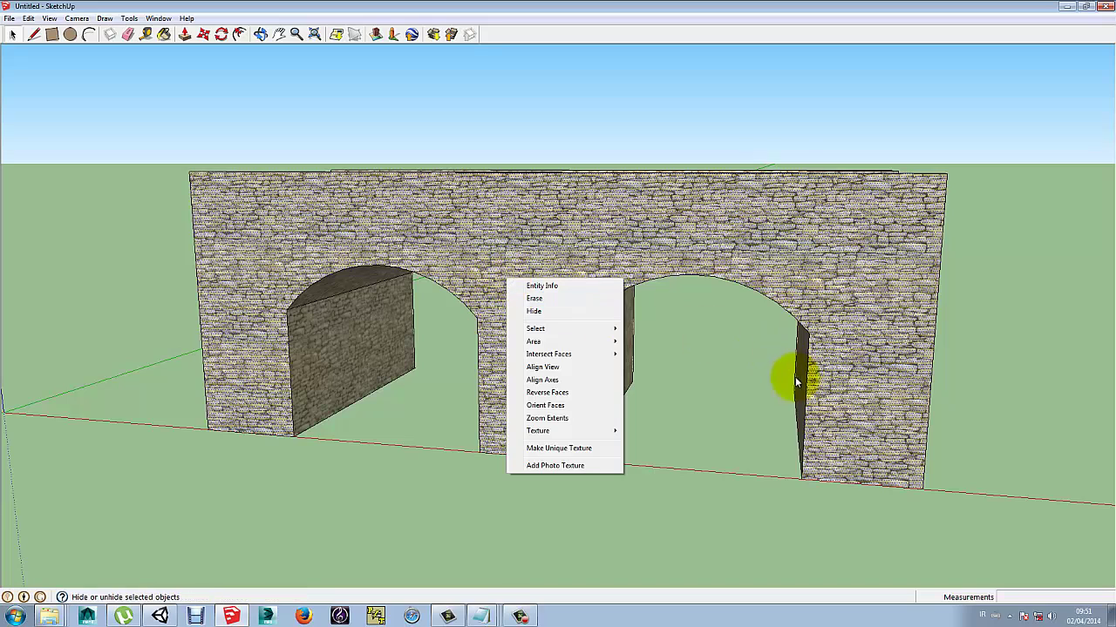
drag(997, 135, 708, 433)
drag(133, 496, 134, 496)
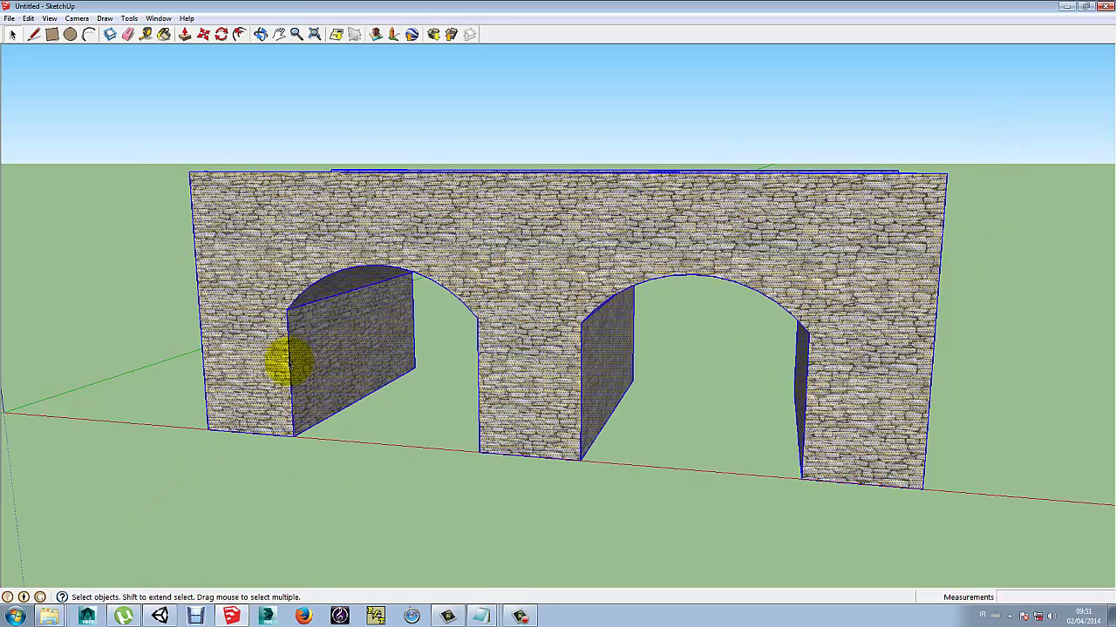
right_click(262, 344)
click(296, 429)
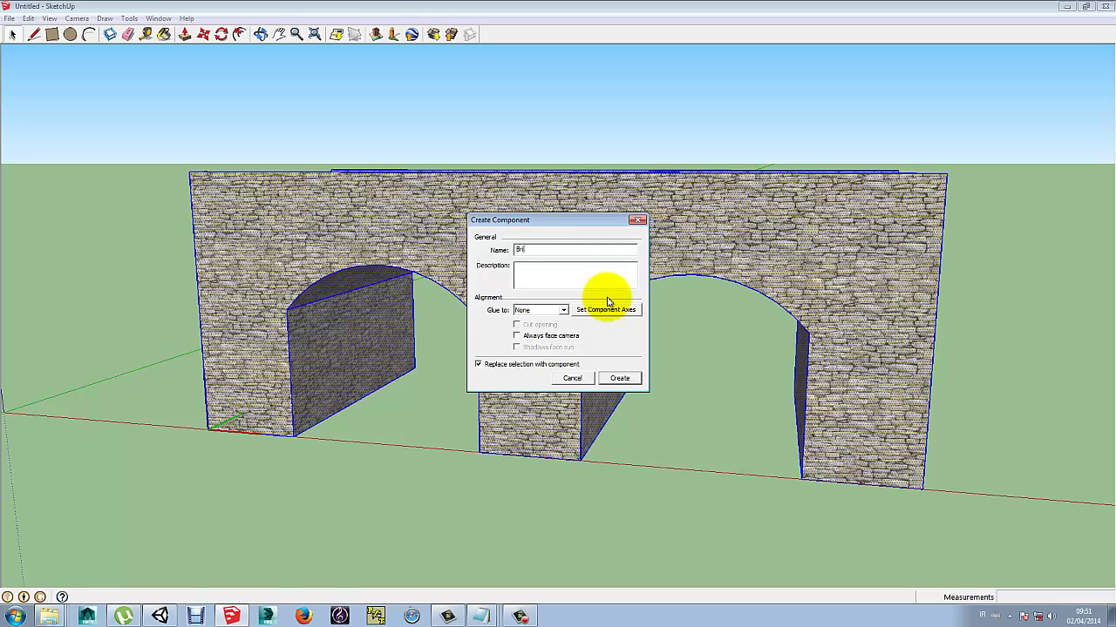
click(620, 378)
click(642, 334)
middle_drag(323, 453, 511, 505)
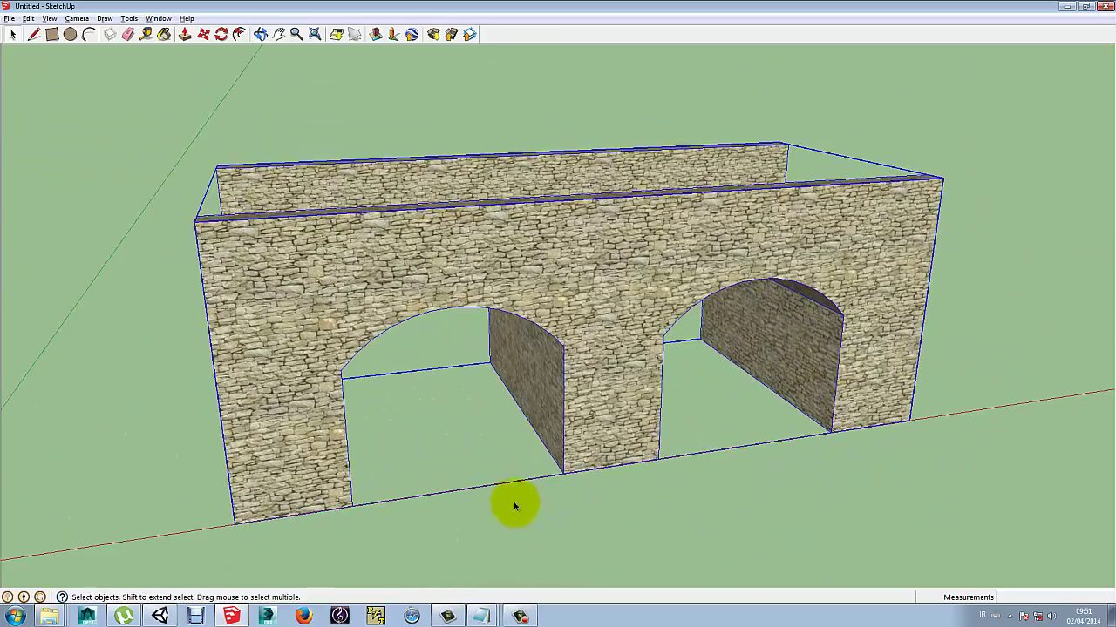
middle_drag(622, 522, 598, 442)
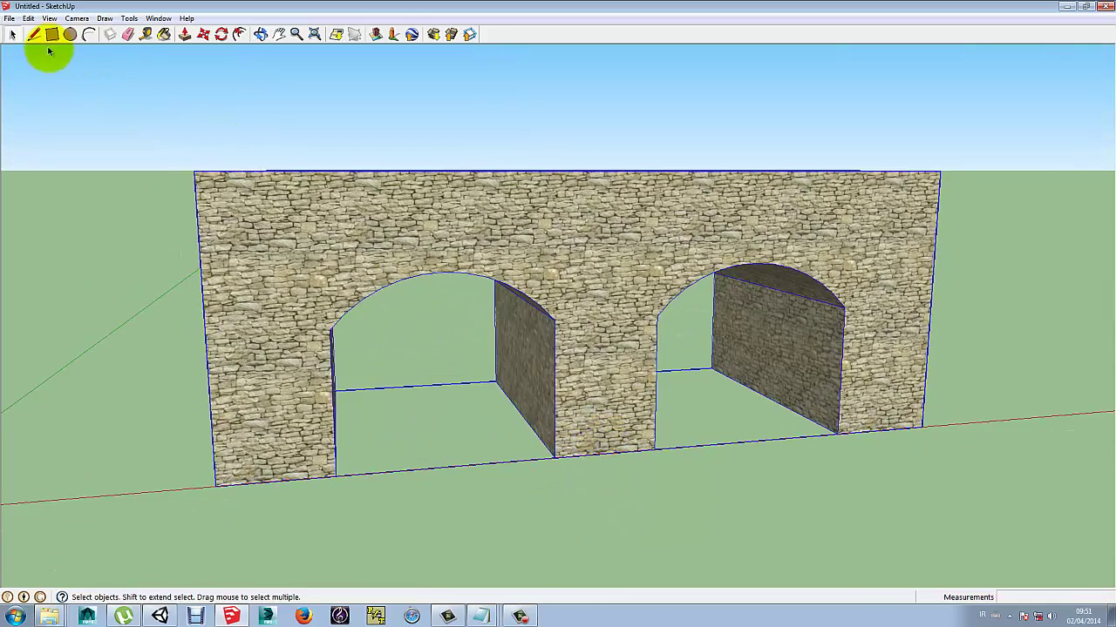
- Start a 3D model export in COLLADA format and create and open a New Models folder on the Desktop
click(8, 20)
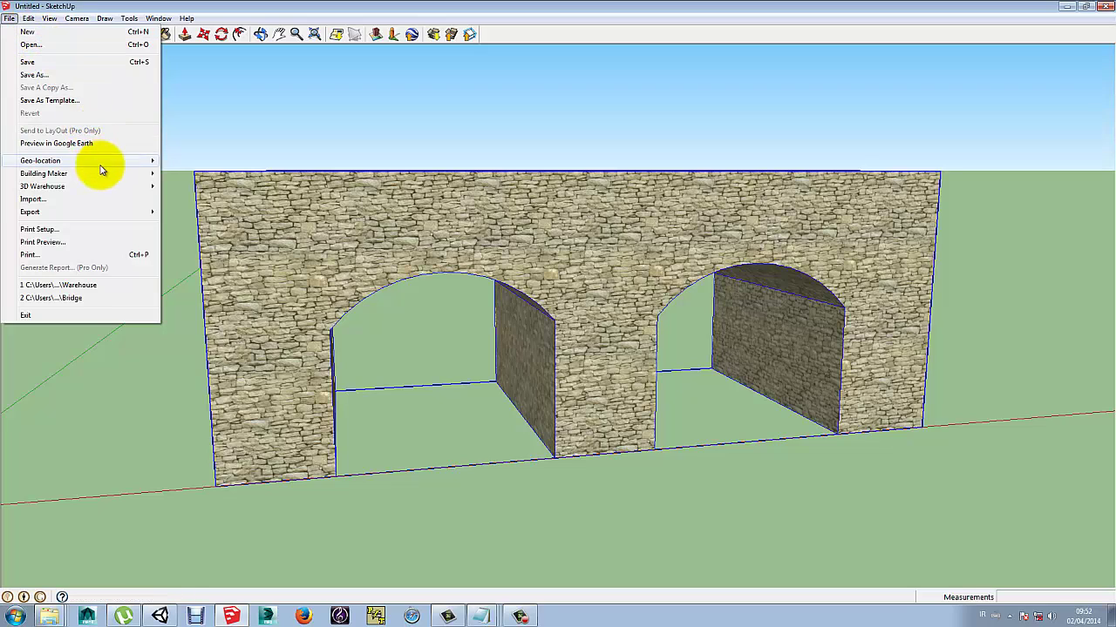
mouse_move(153, 217)
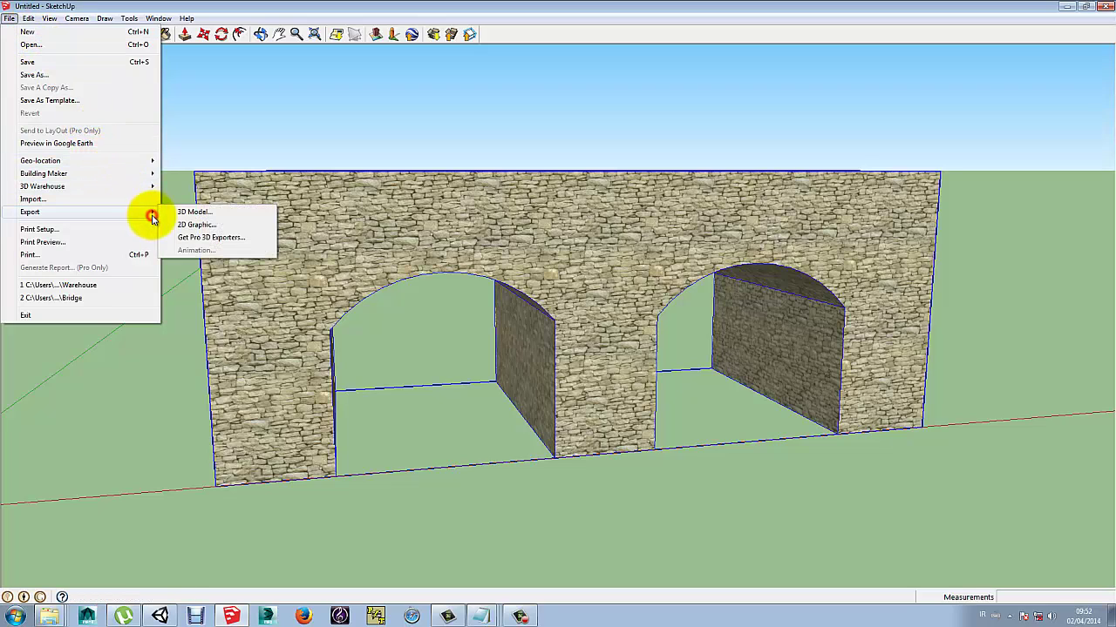
click(189, 214)
click(599, 201)
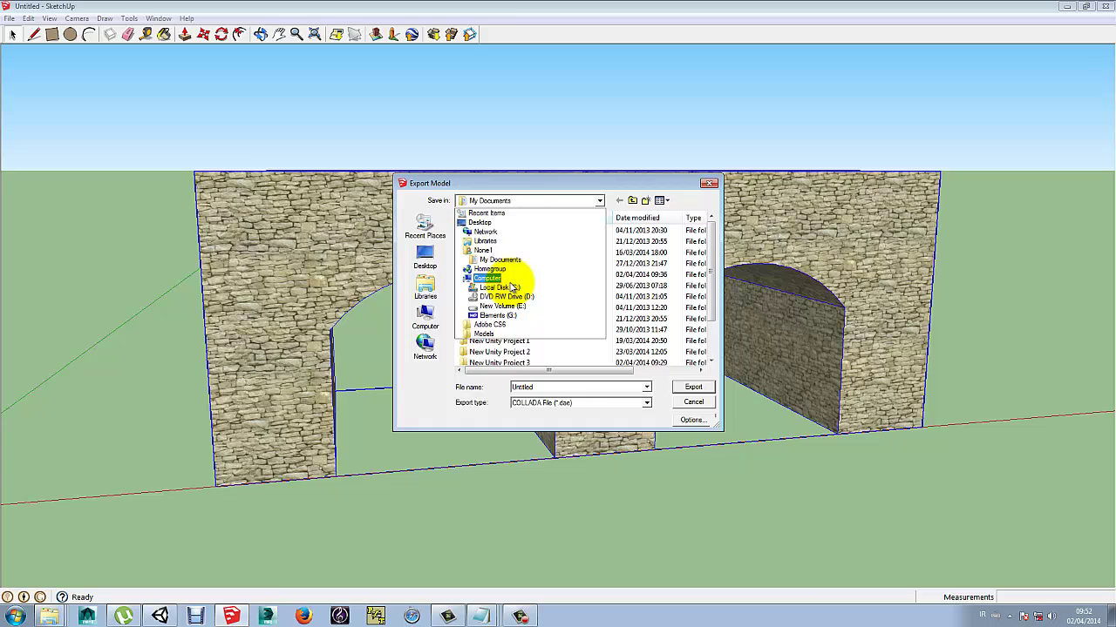
click(485, 223)
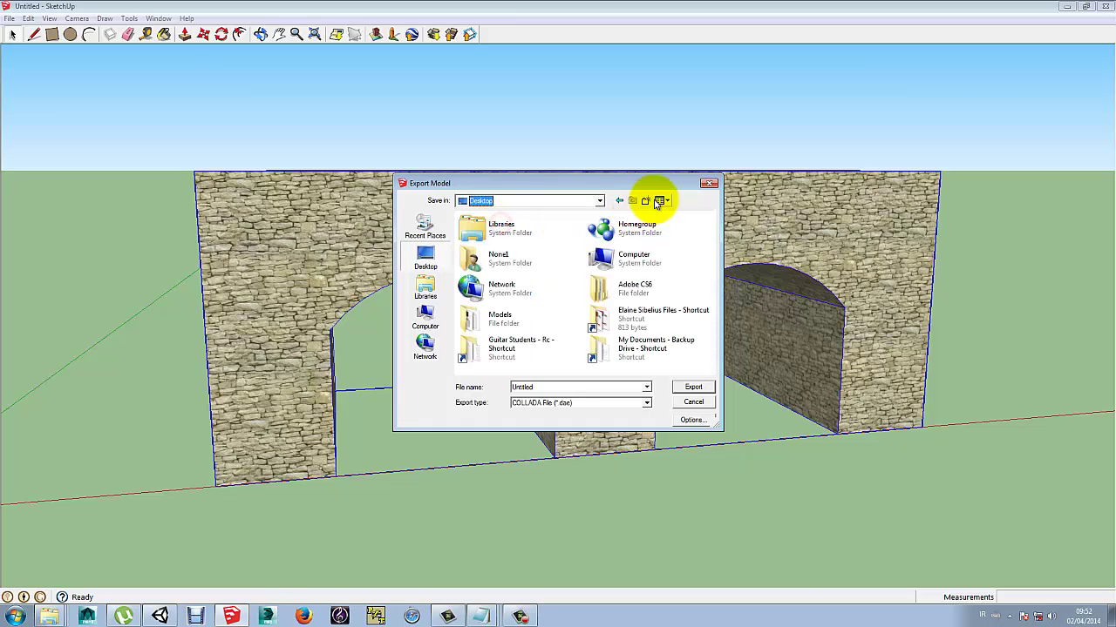
click(646, 200)
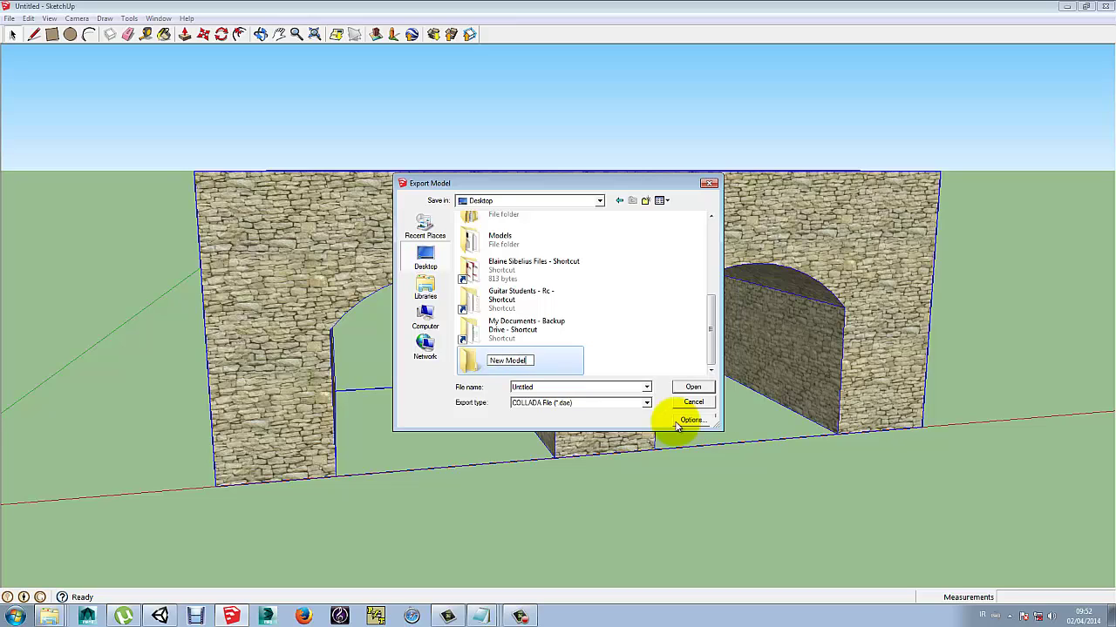
double_click(468, 364)
- Export the model as Bridge with the current DAE options, and open the New Models folder on the desktop to check the files
double_click(541, 386)
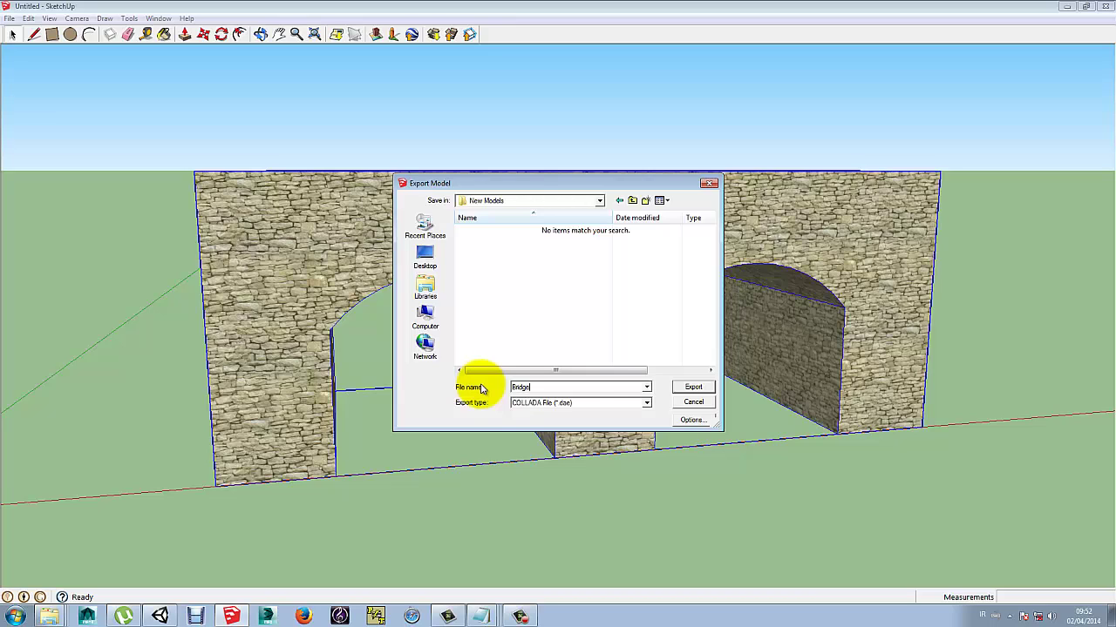
click(690, 421)
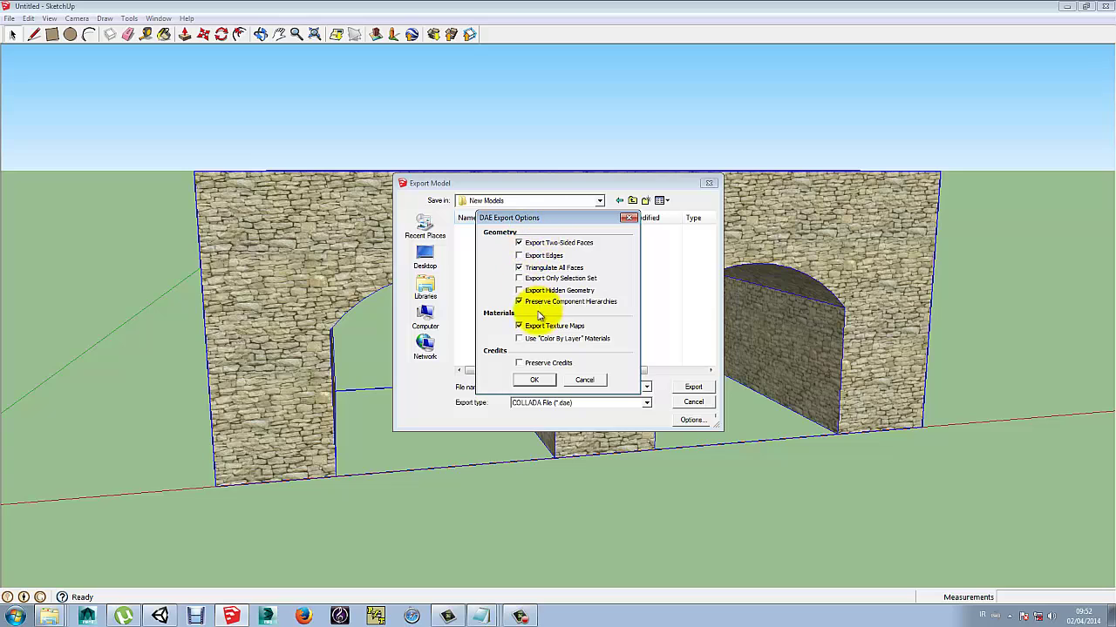
click(535, 380)
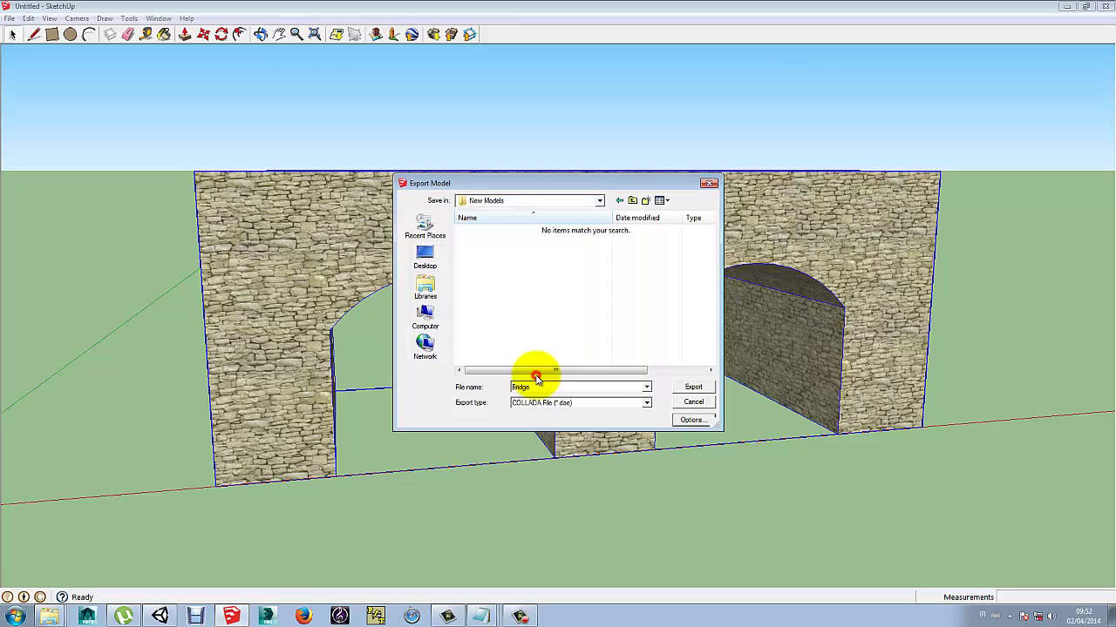
click(691, 388)
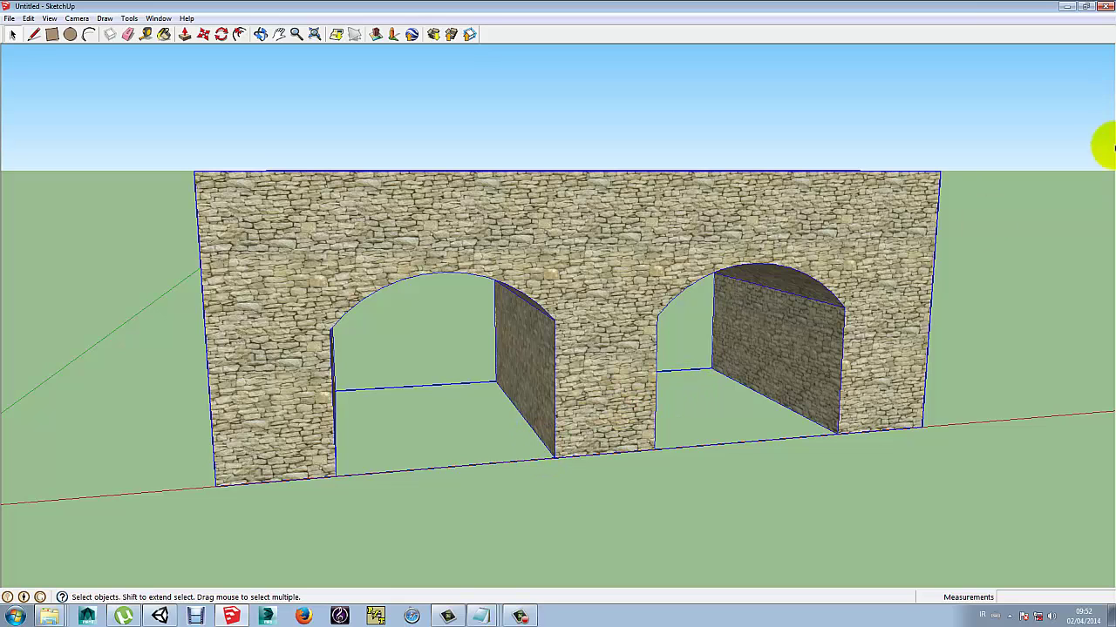
click(1067, 7)
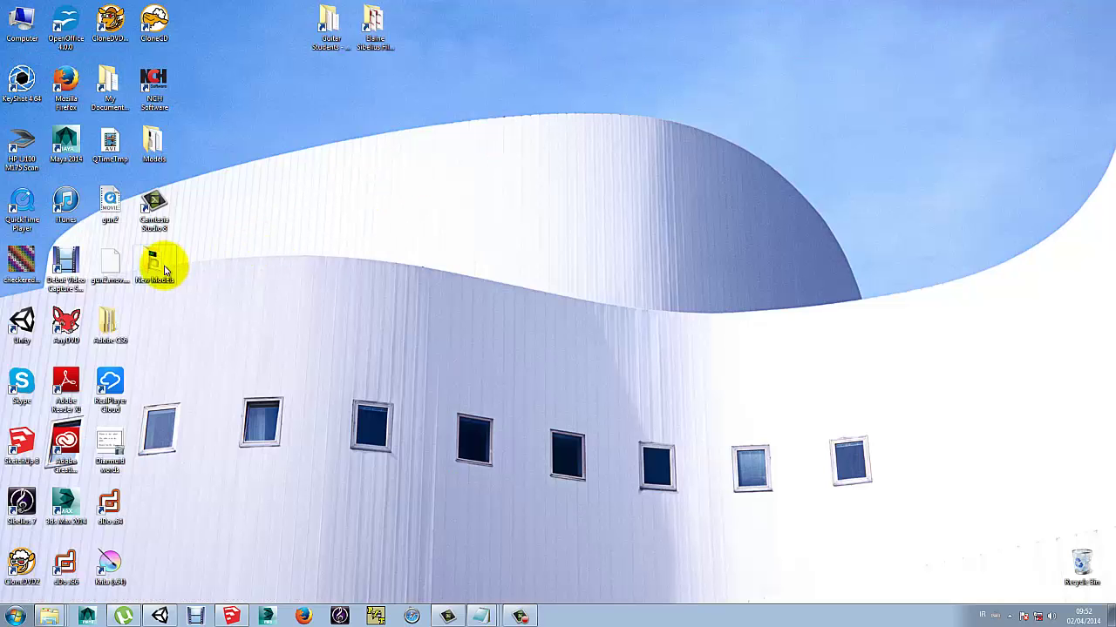
double_click(631, 213)
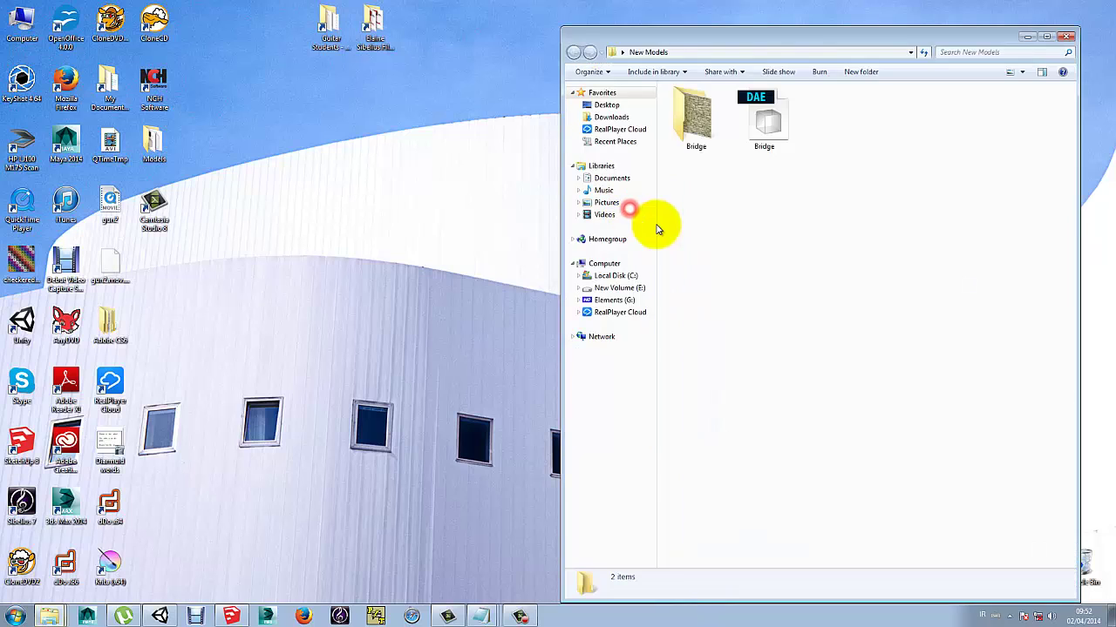
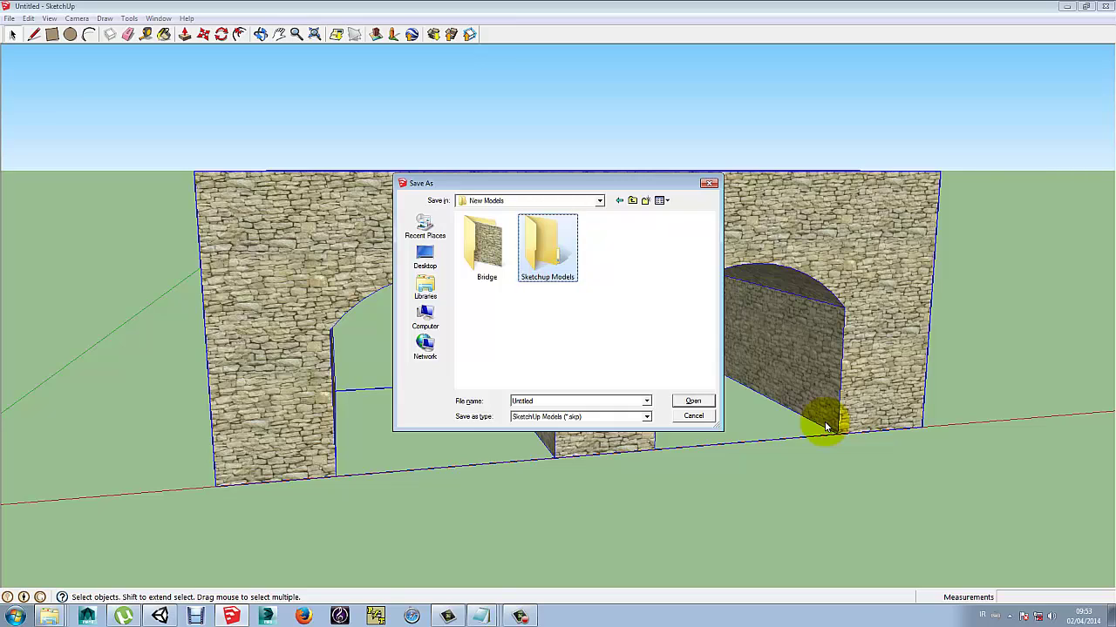
- Save the SketchUp model as Bridge in the Bridge folder inside New Models
double_click(553, 401)
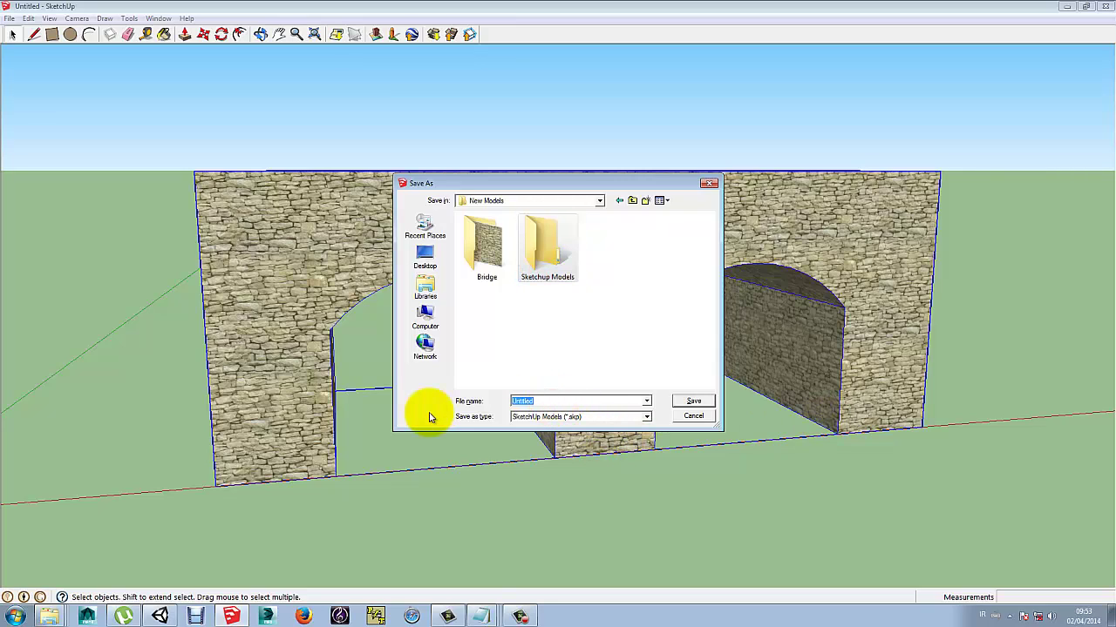
text(Br)
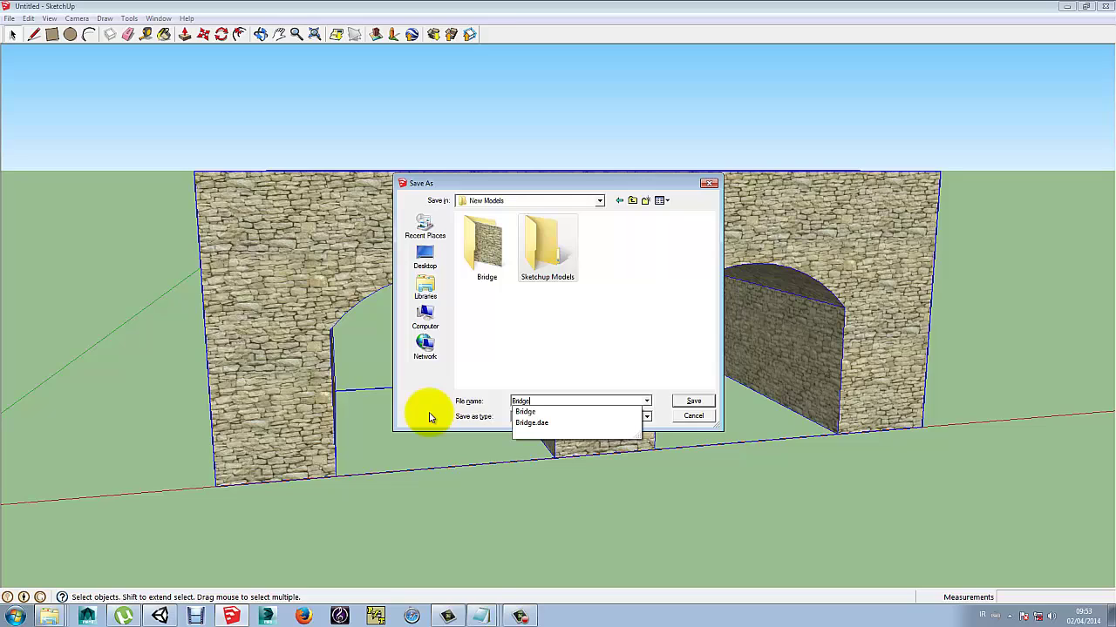
text(idge)
key(Return)
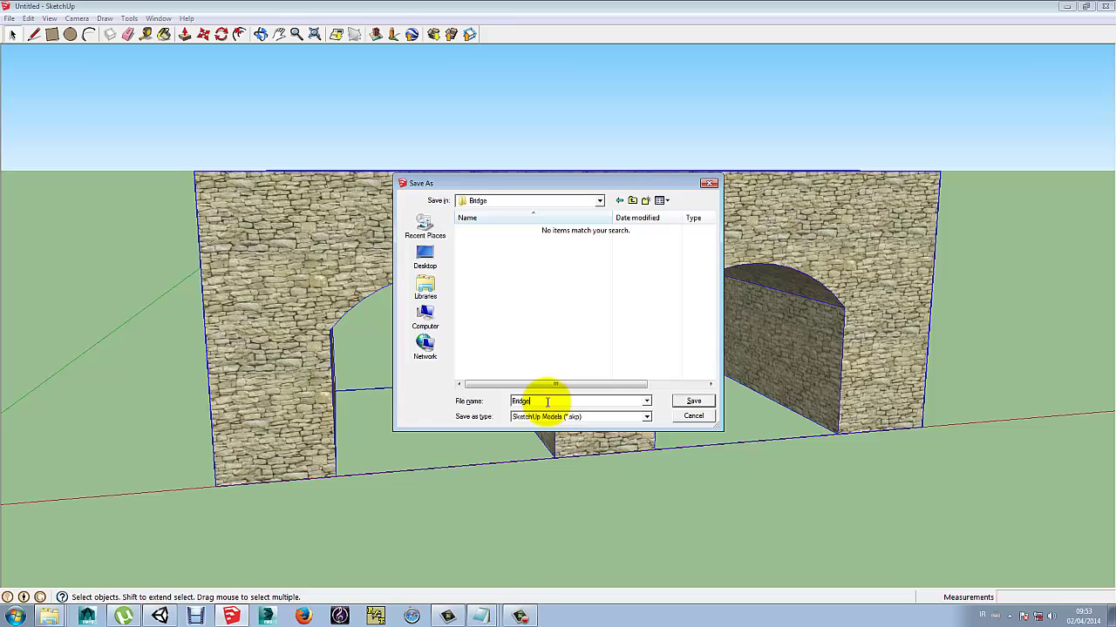
key(Return)
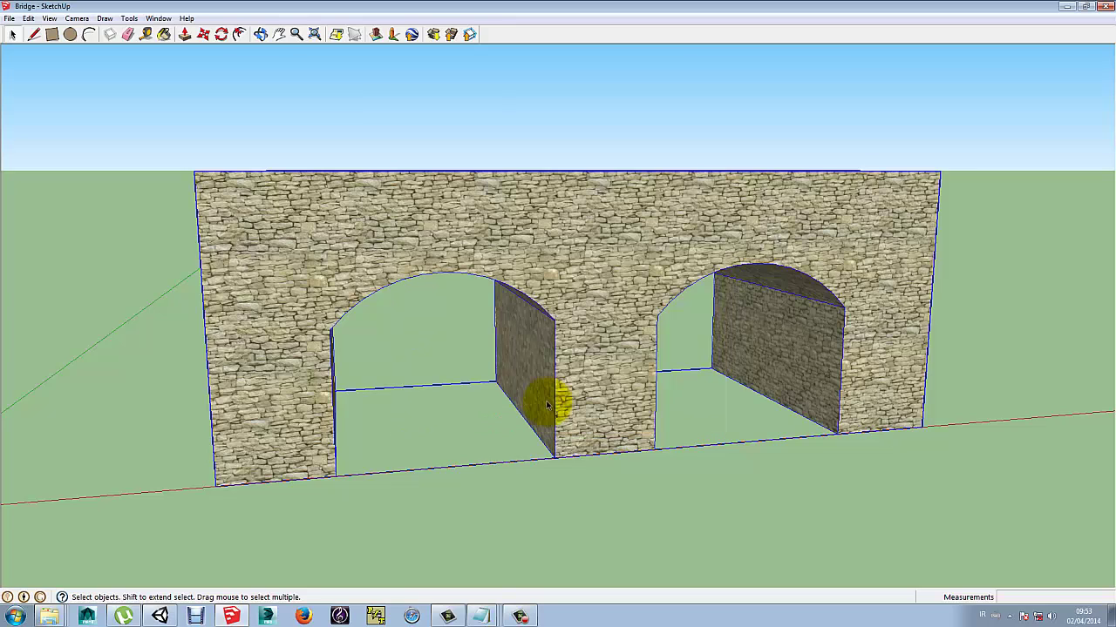
- Switch to the New Models folder window and try to move the Bridge SketchUp file from the Bridge folder into Sketchup Models
click(1063, 10)
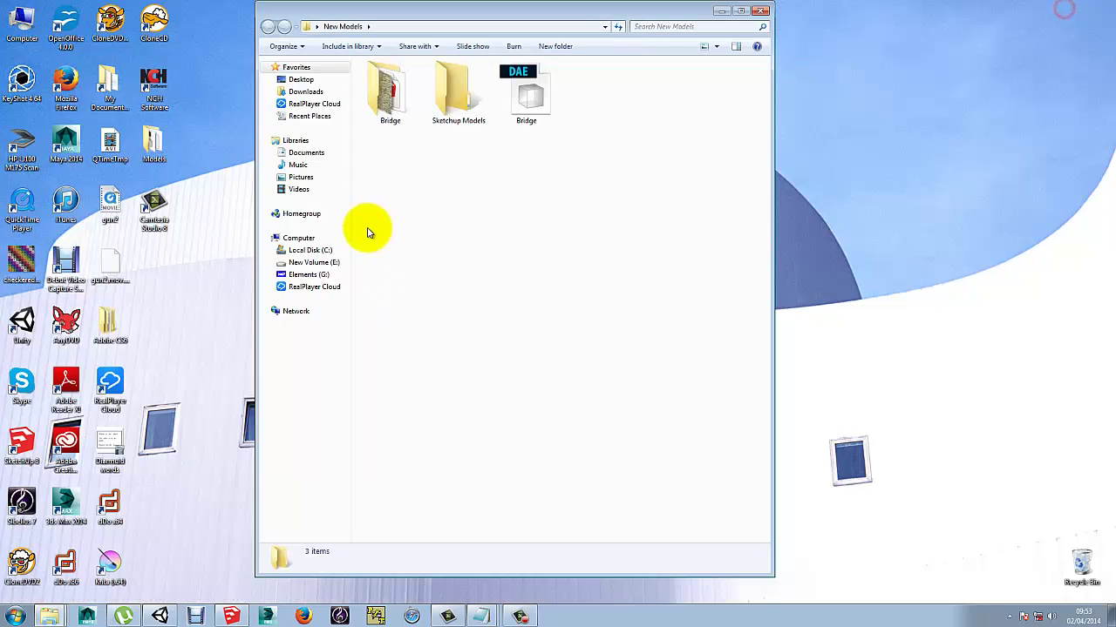
double_click(452, 87)
click(269, 27)
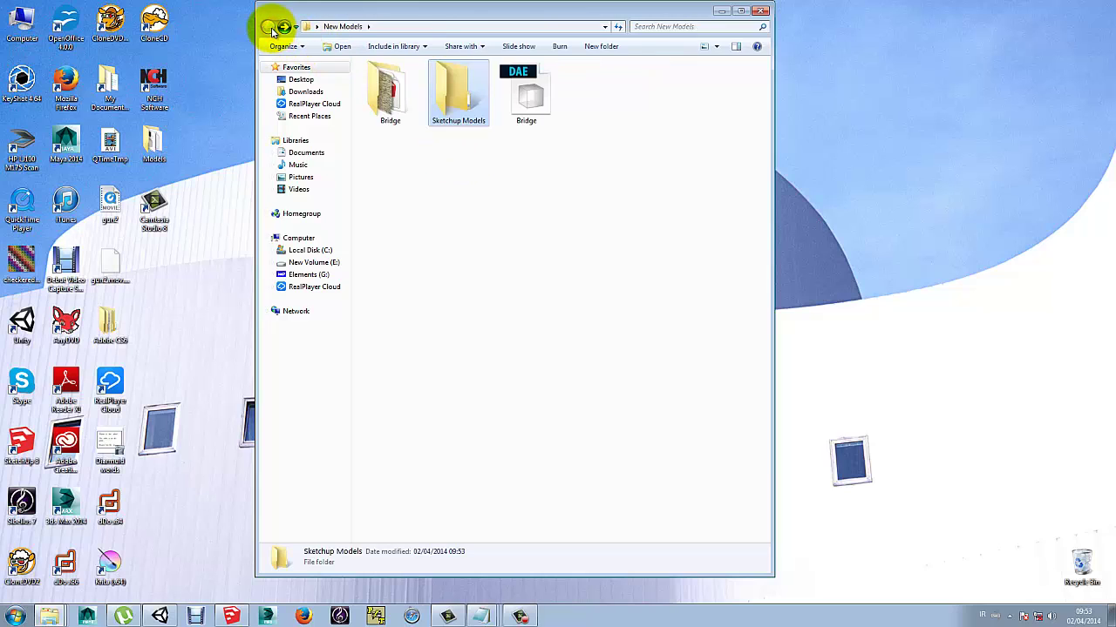
double_click(376, 97)
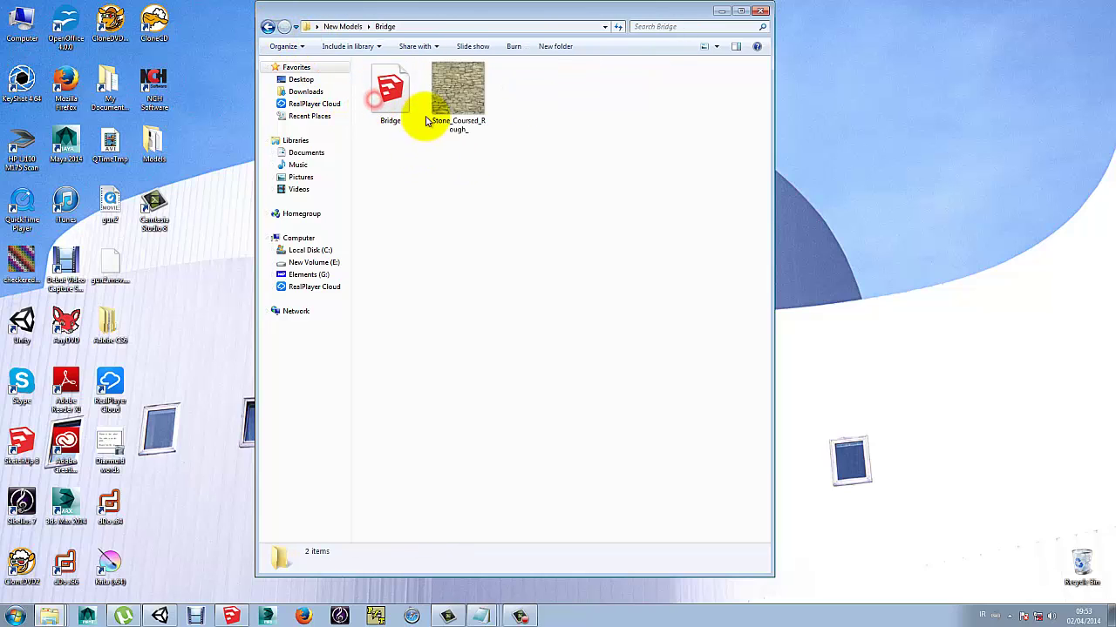
click(386, 95)
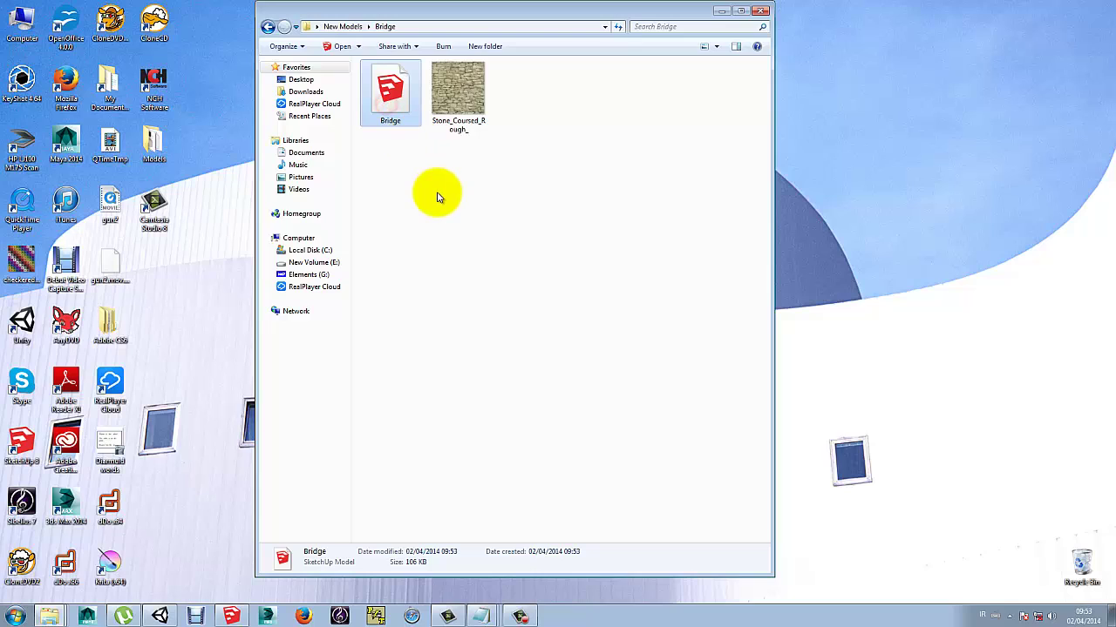
click(269, 27)
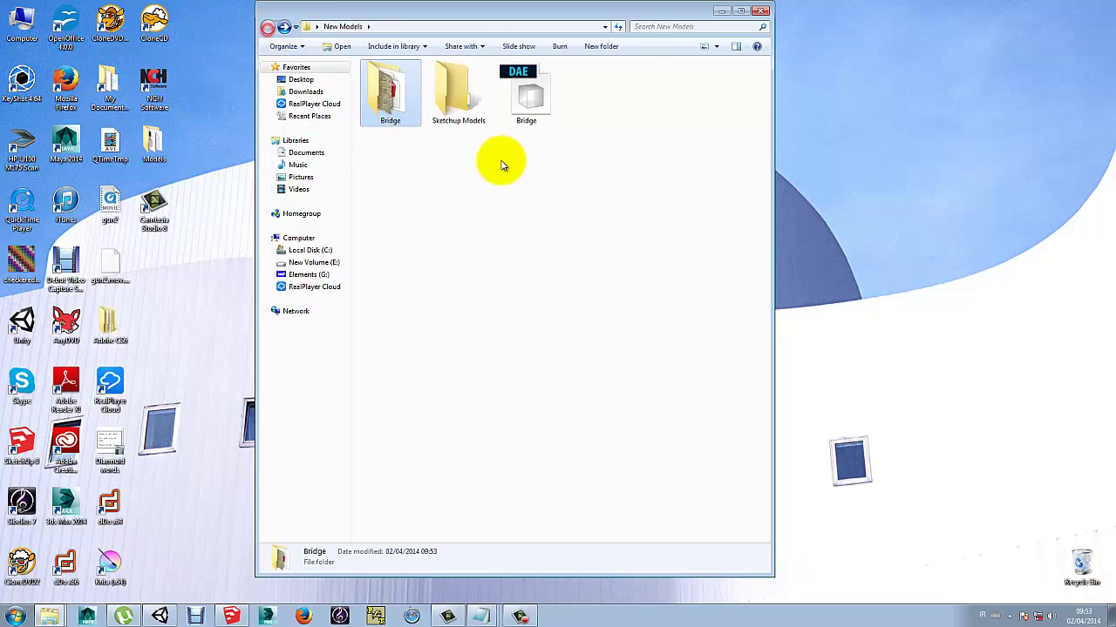
double_click(455, 98)
click(454, 197)
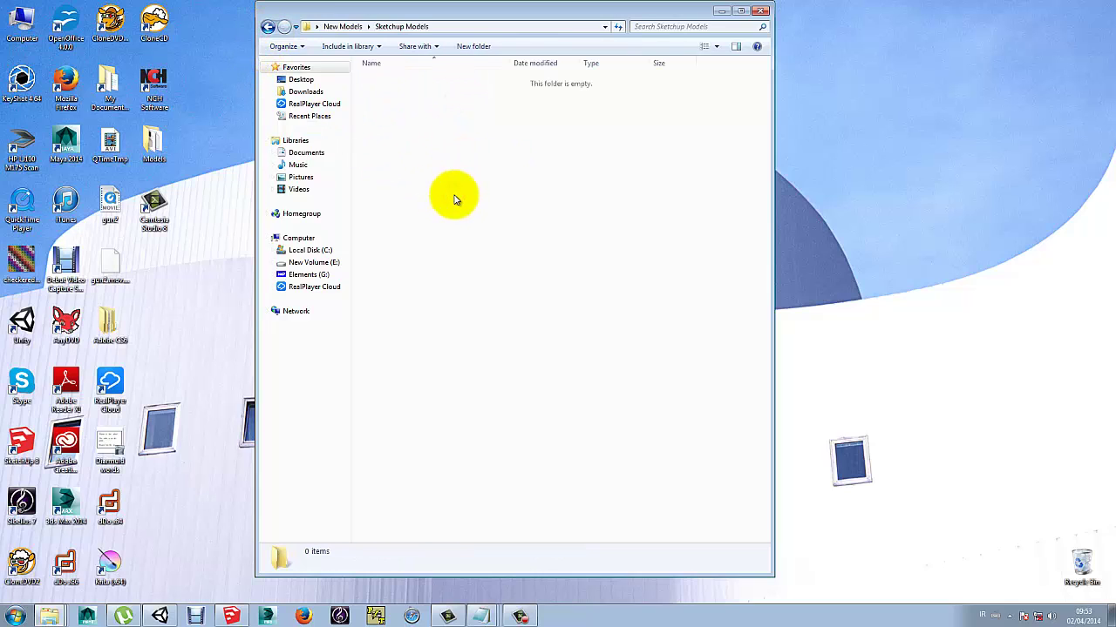
key(ctrl+v)
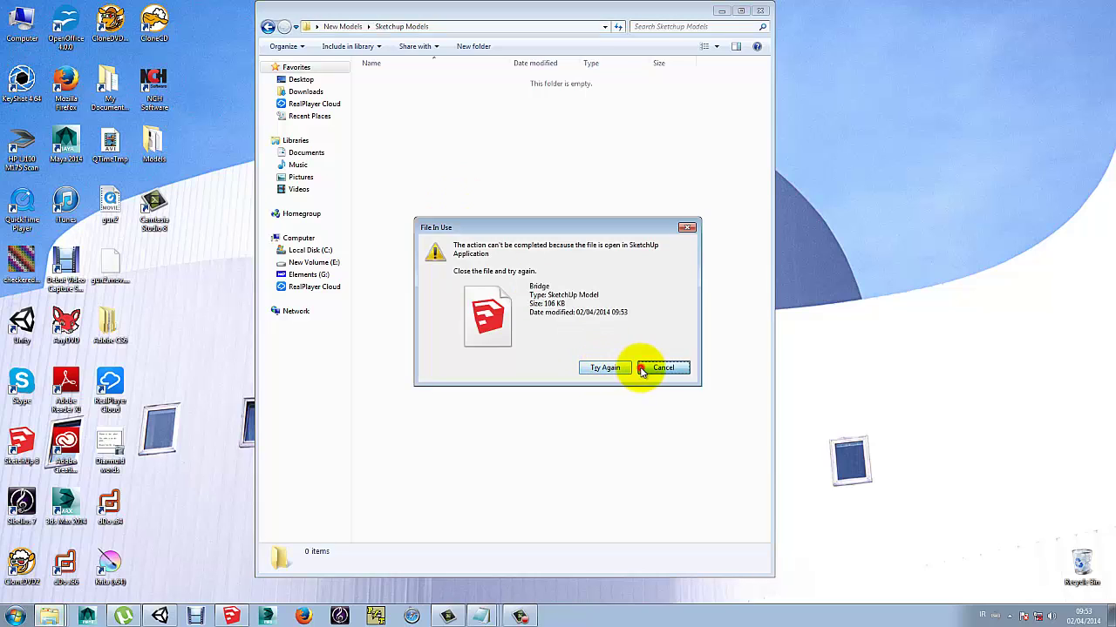
click(642, 369)
click(649, 351)
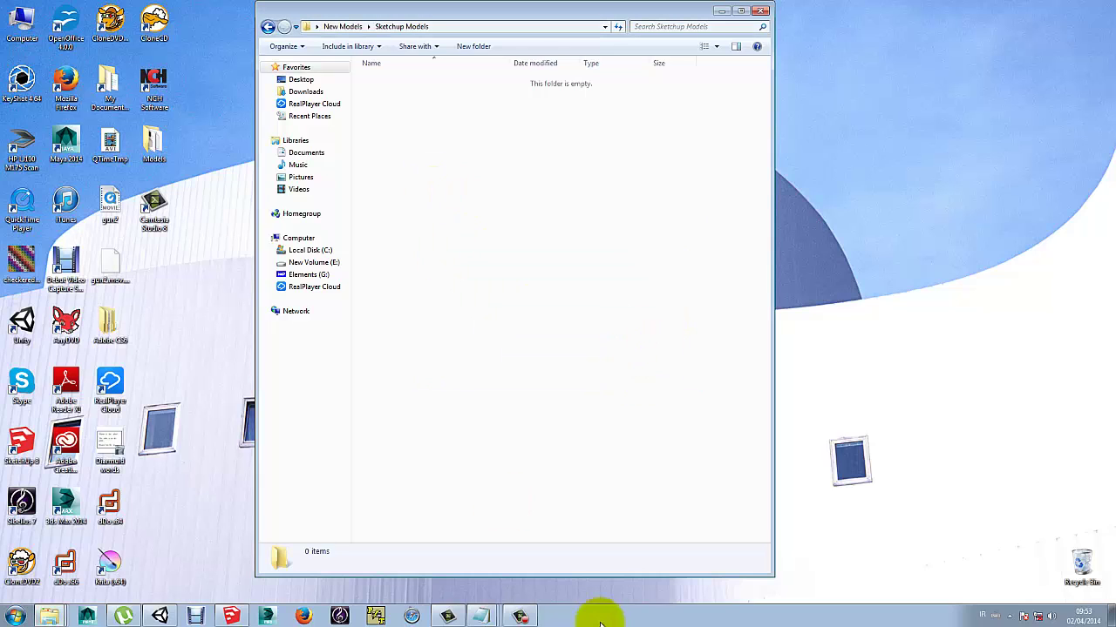
- Switch to SketchUp, save the model as Bridge in the Sketchup Models folder inside New Models, and start a new empty model
click(231, 617)
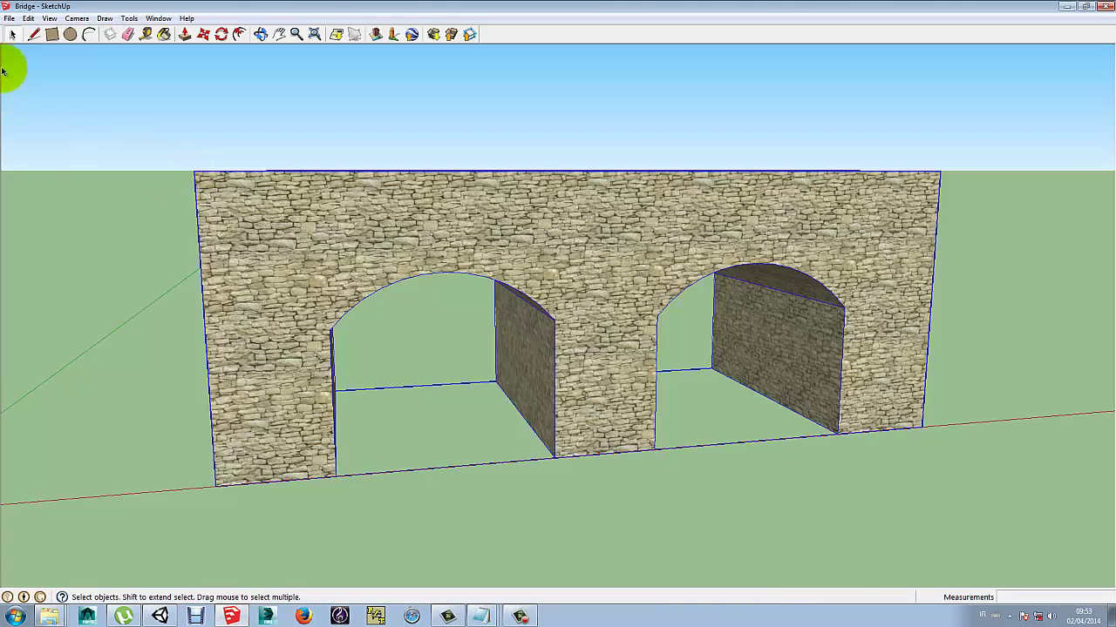
click(10, 19)
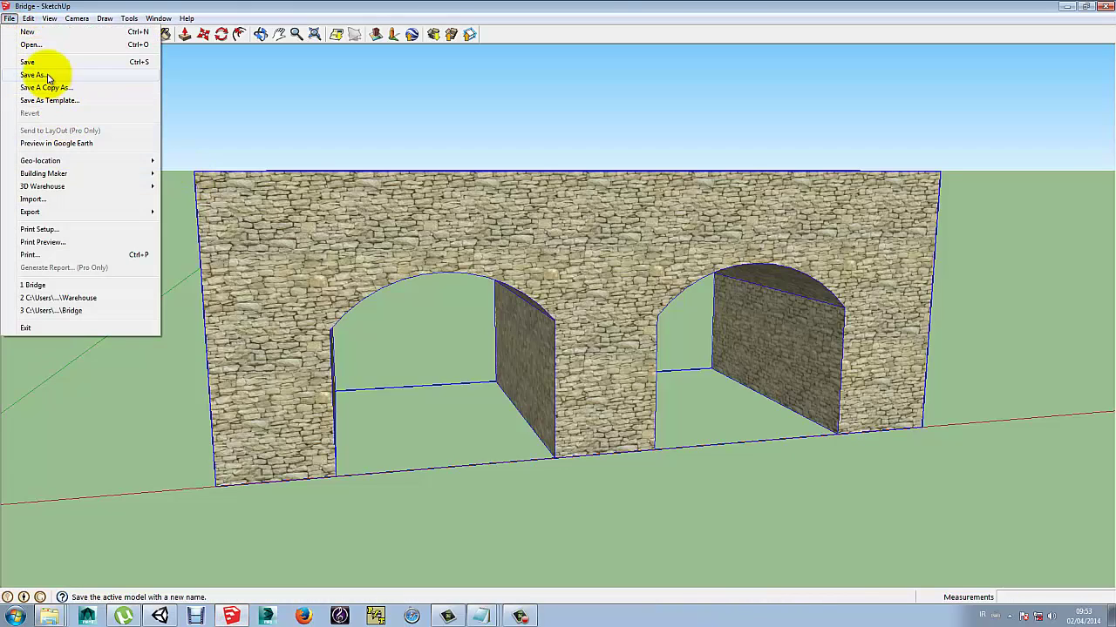
click(35, 75)
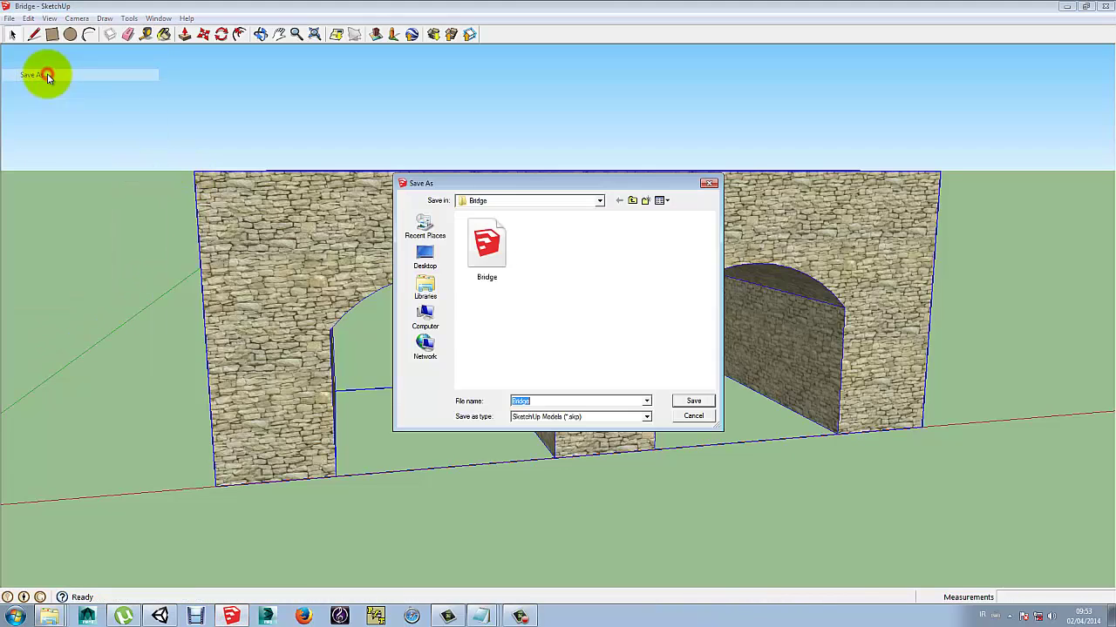
click(601, 201)
click(515, 335)
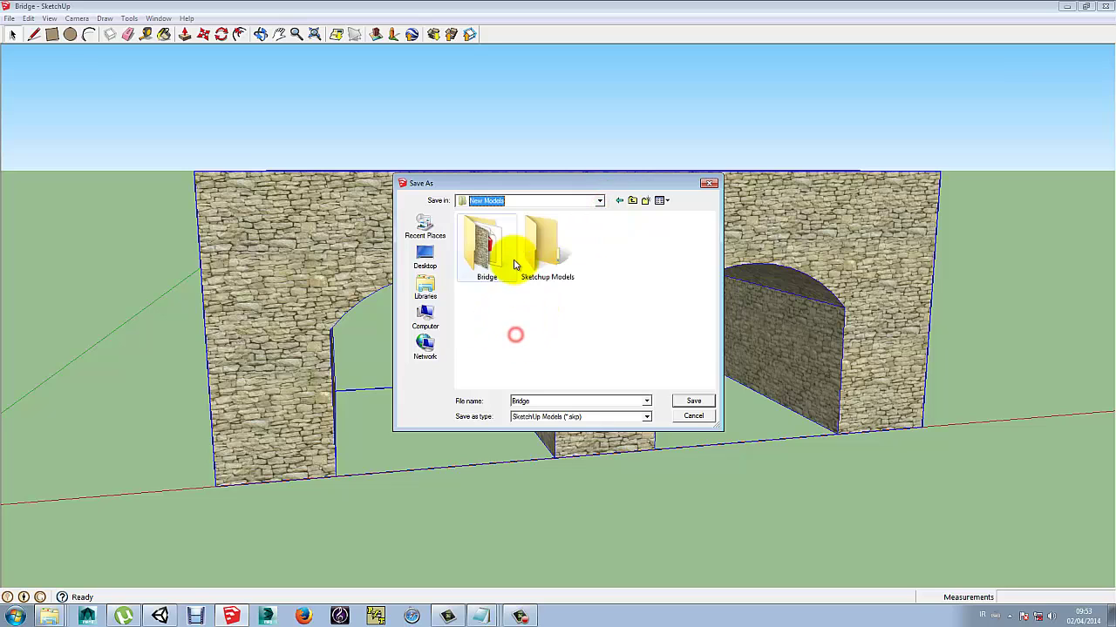
double_click(540, 247)
click(676, 400)
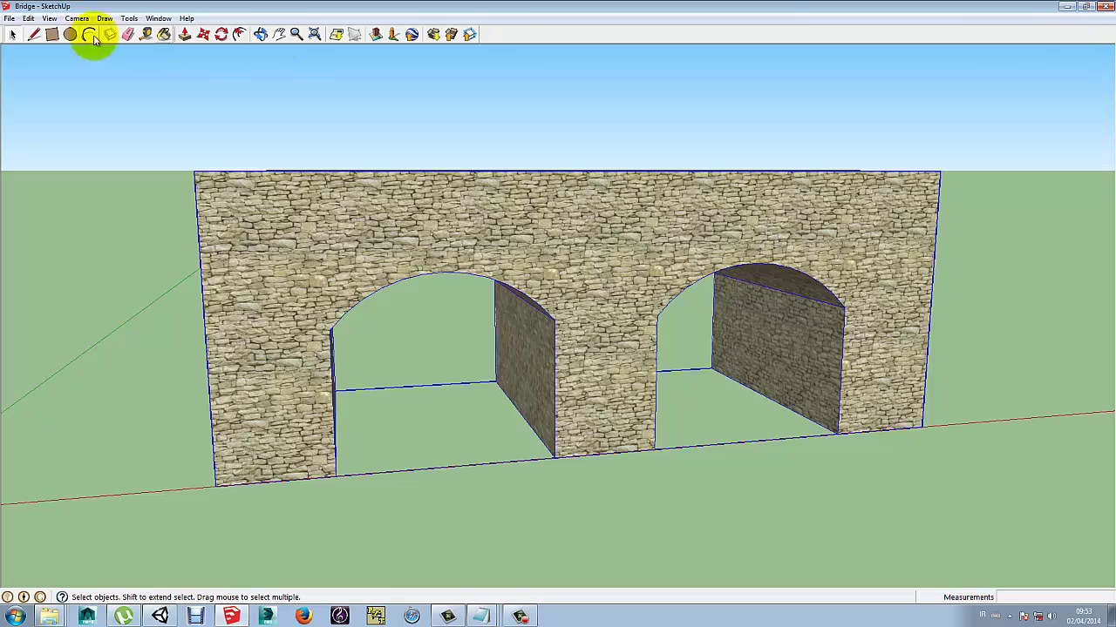
click(9, 17)
click(13, 32)
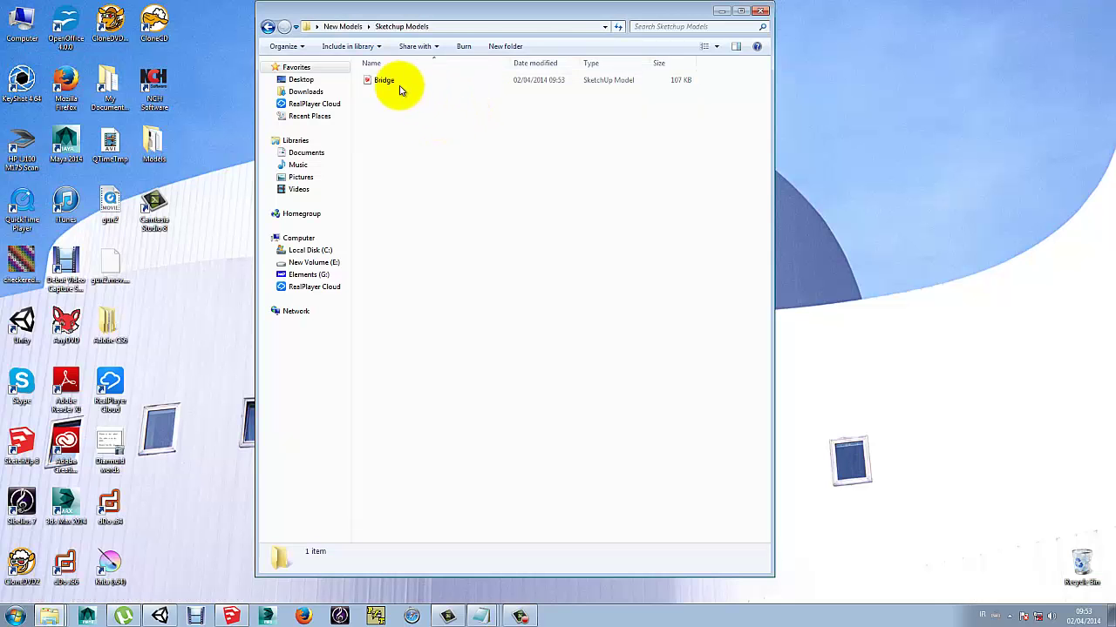
- Delete the Bridge SketchUp file from the Bridge folder and go back to the New Models folder
click(268, 26)
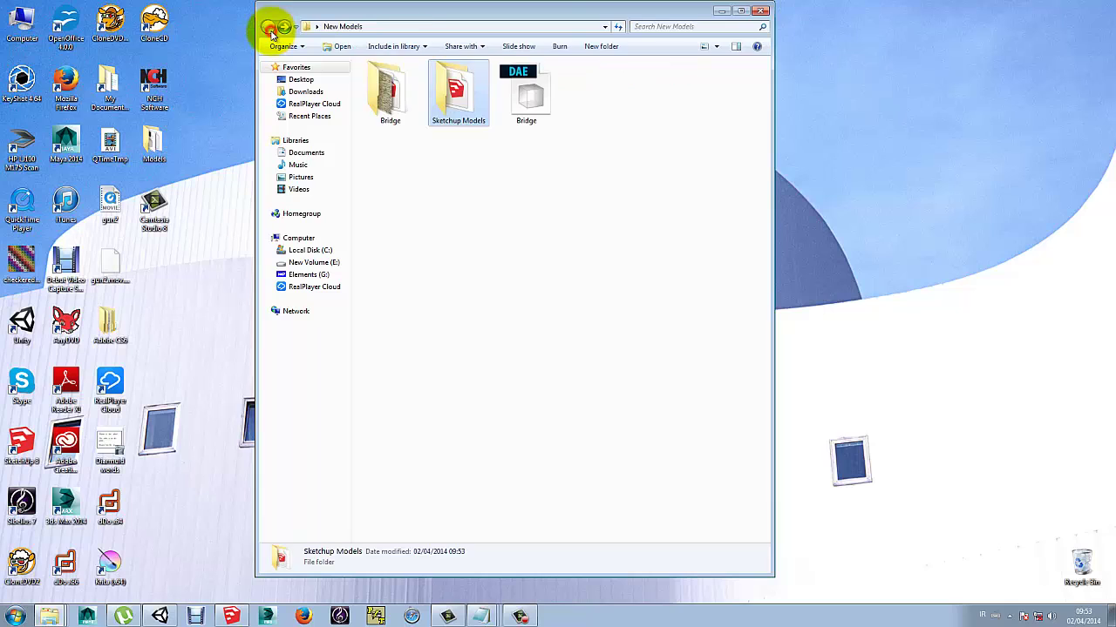
double_click(391, 103)
key(Delete)
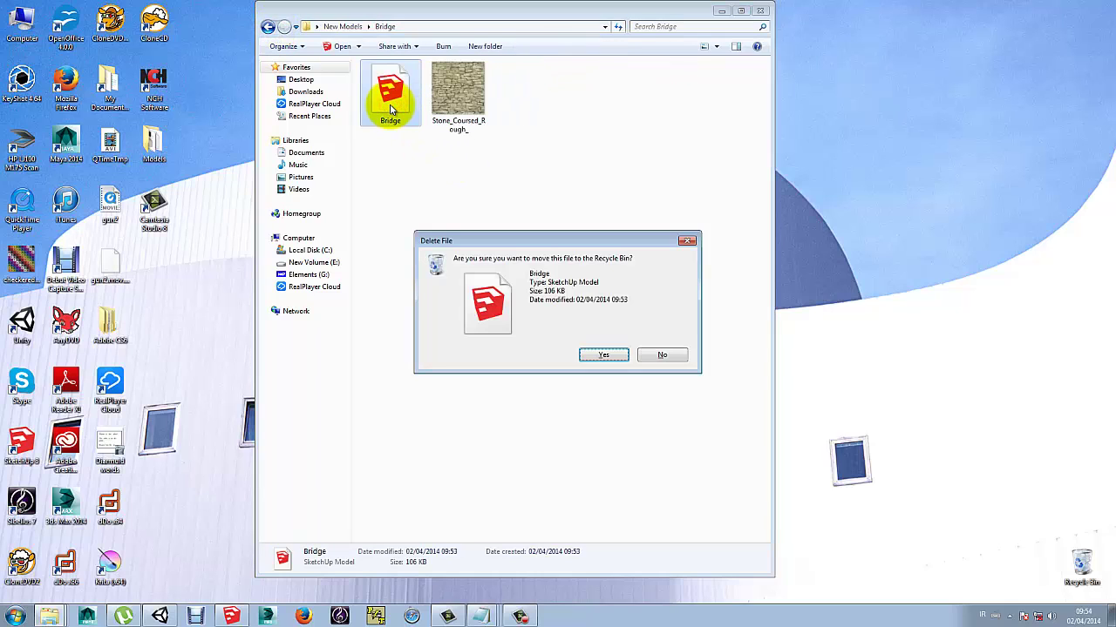
key(Return)
click(268, 27)
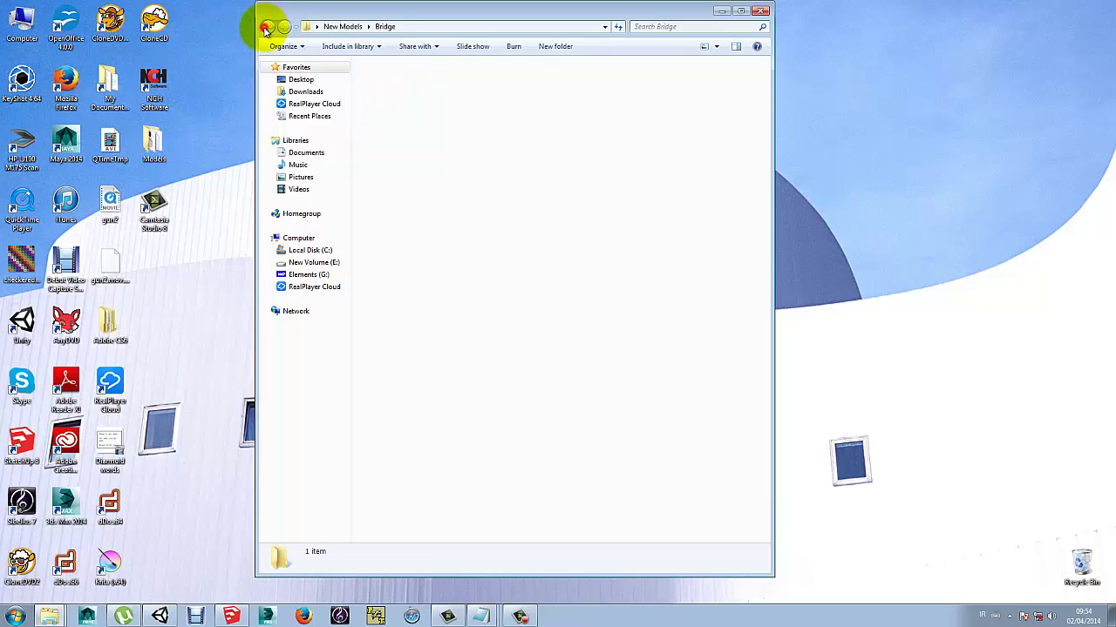
click(459, 103)
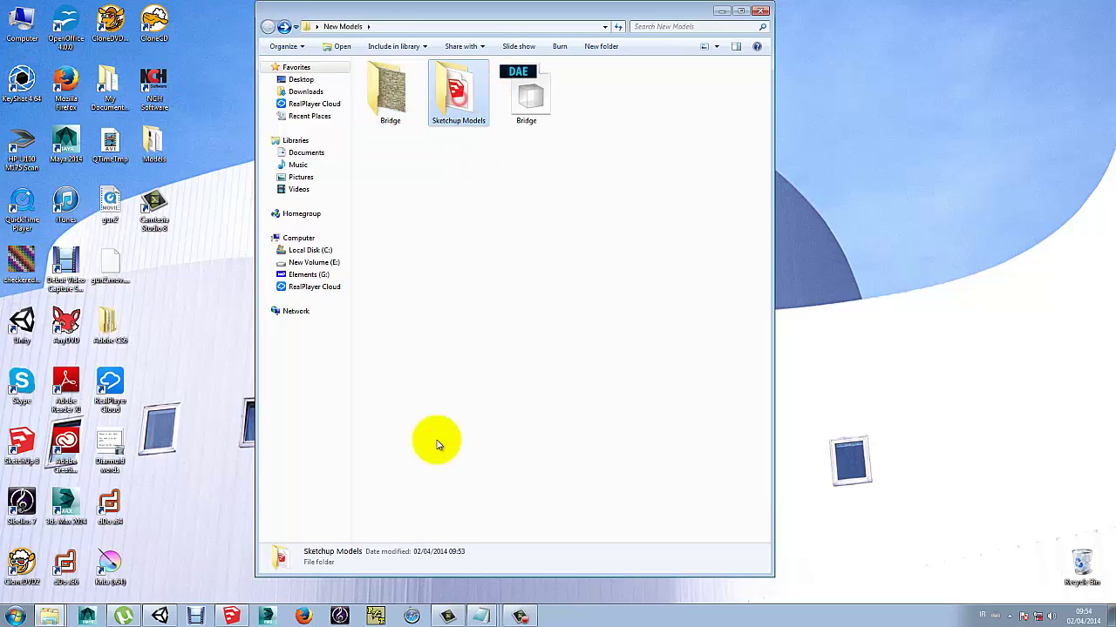
- Switch to the Unity project Sketchup_Test and shrink its window so it sits beside the New Models folder window
mouse_move(228, 617)
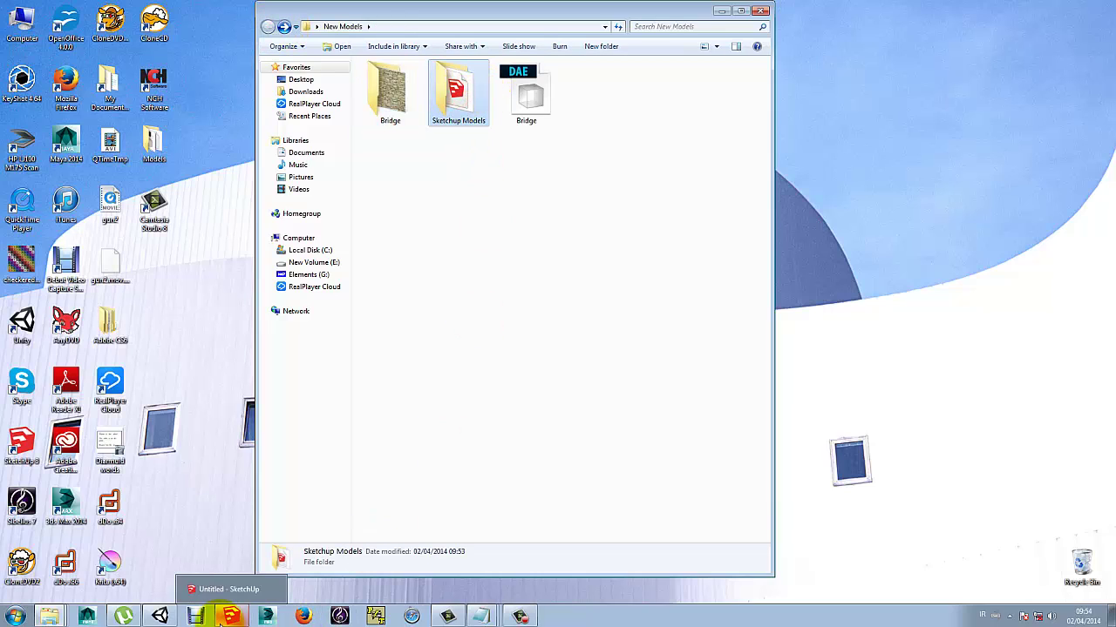
click(160, 616)
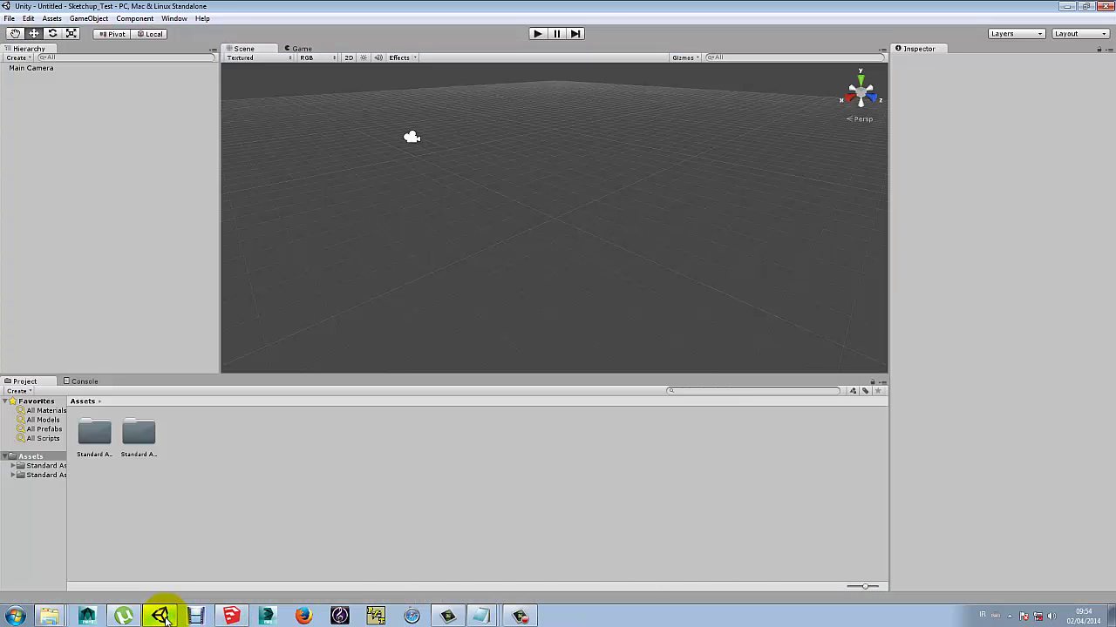
click(1085, 6)
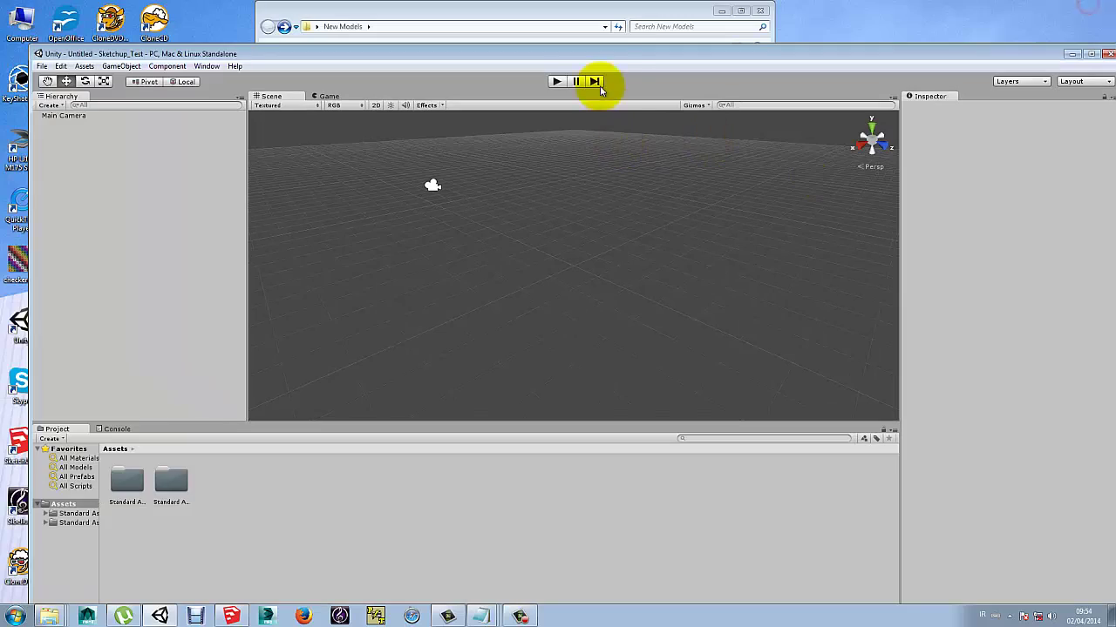
drag(605, 55, 1111, 71)
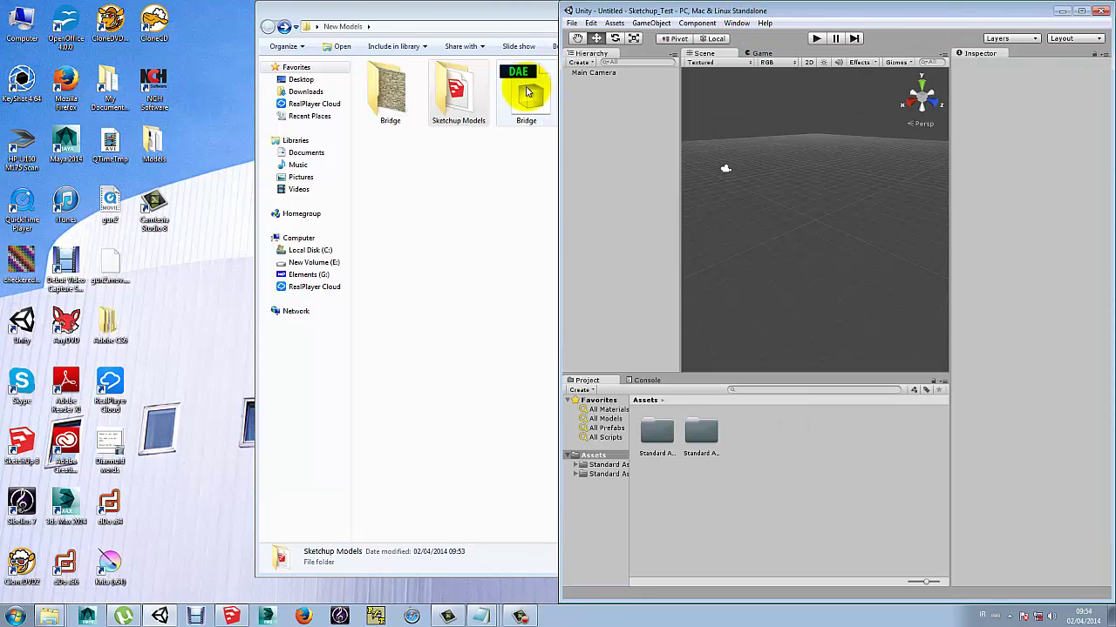
- Import the Bridge folder and the Bridge DAE file from New Models into the Unity project's Assets, and maximize the Unity window
click(379, 111)
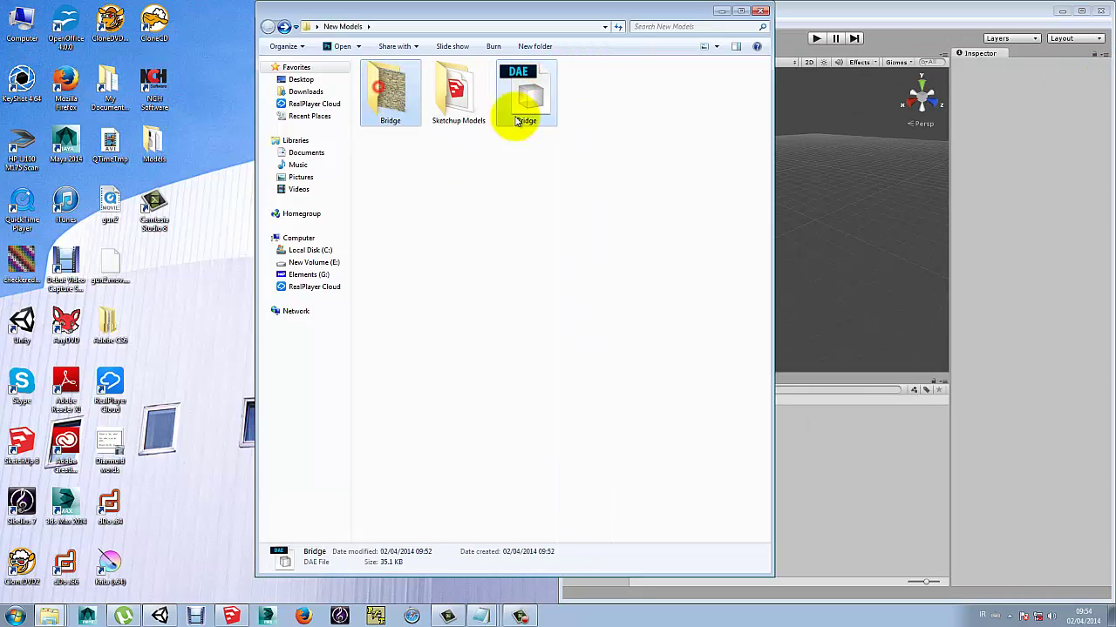
ctrl+click(514, 102)
drag(624, 20, 406, 30)
drag(166, 109, 601, 455)
click(1081, 20)
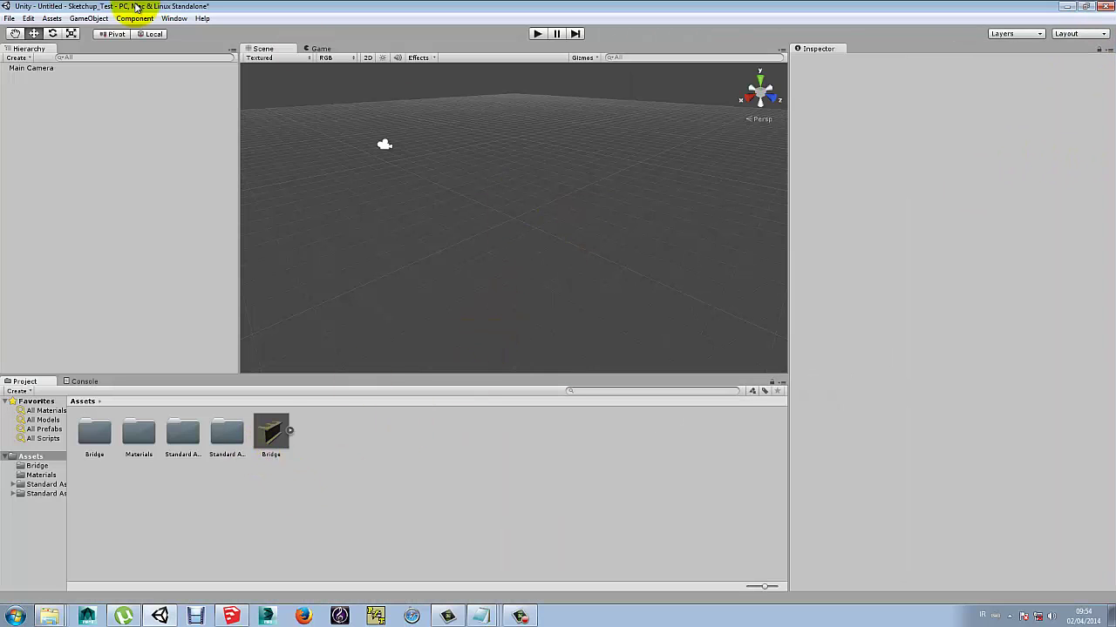
- Create a terrain in the scene and frame the whole of it in the top view
click(88, 18)
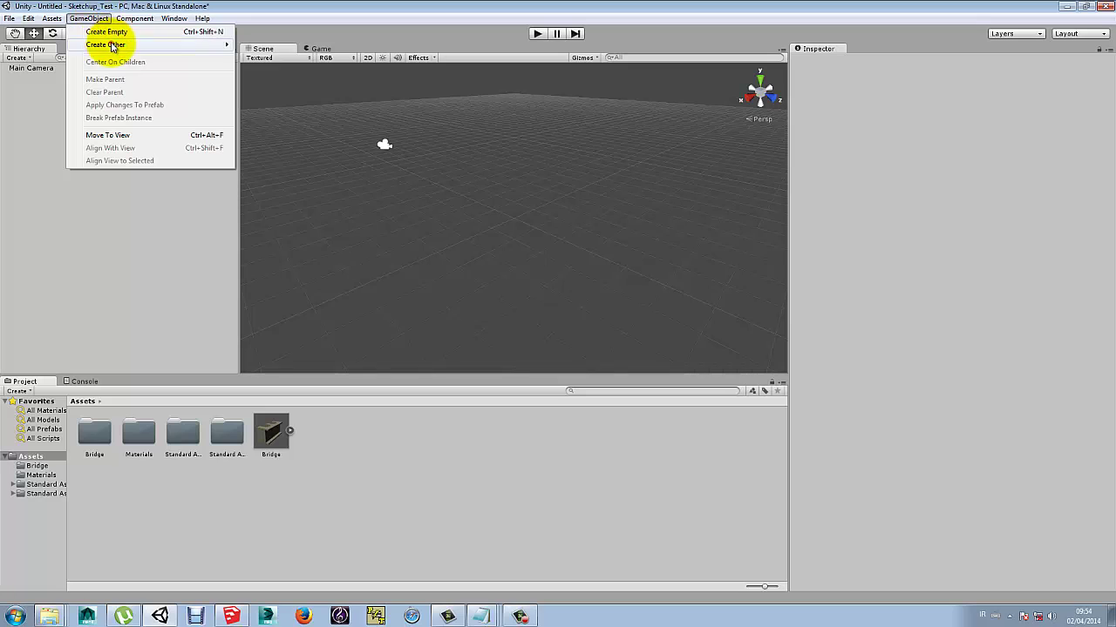
click(105, 44)
click(286, 301)
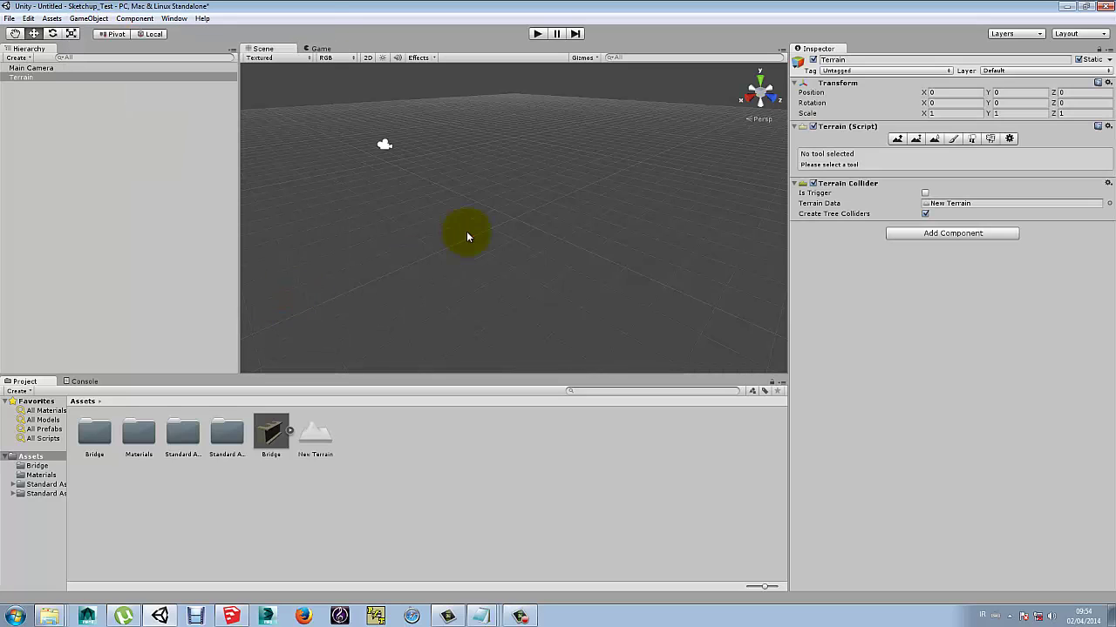
click(479, 190)
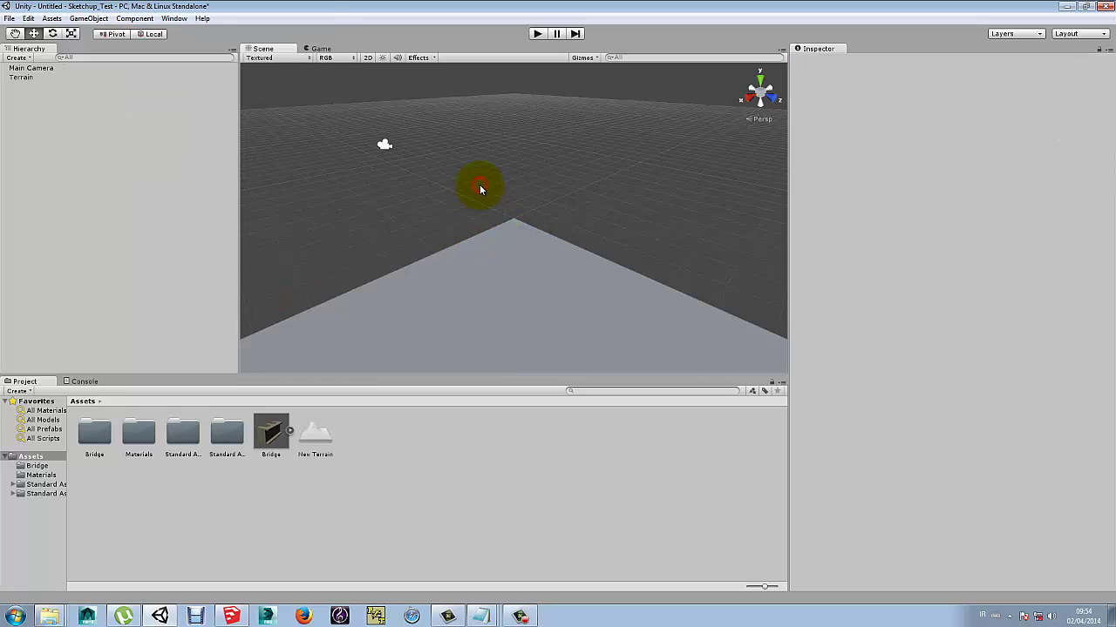
scroll(486, 305, down, 3)
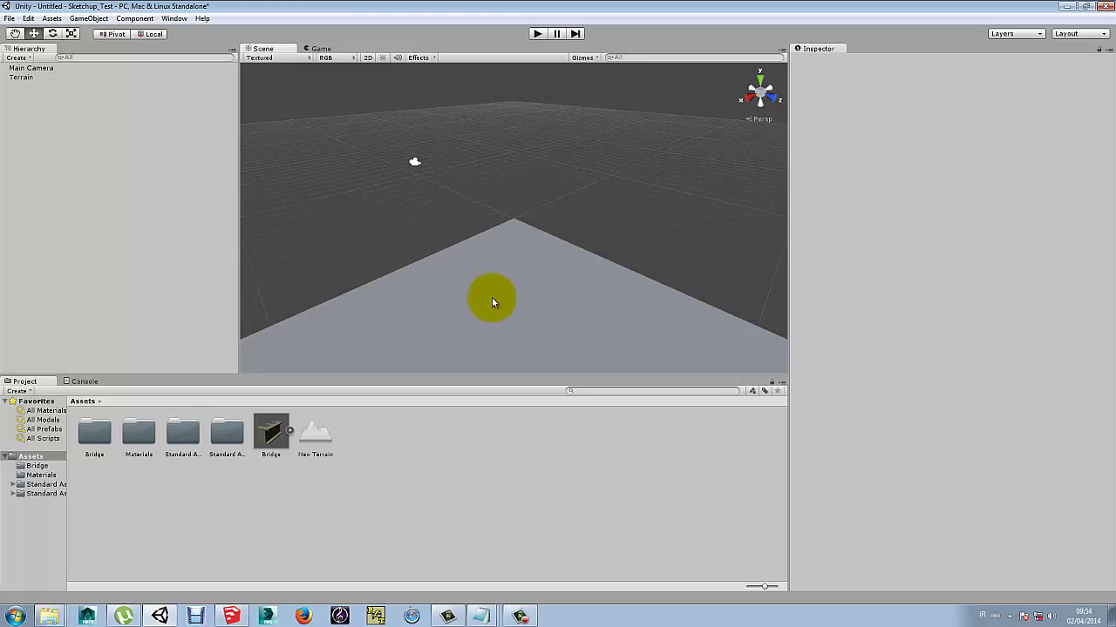
click(760, 80)
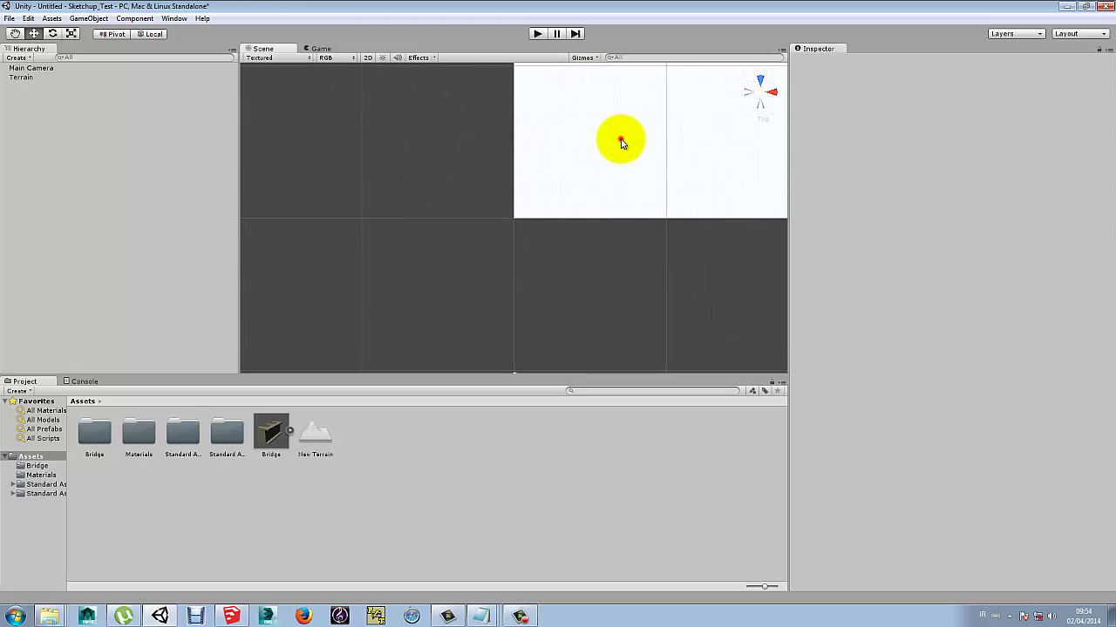
click(621, 142)
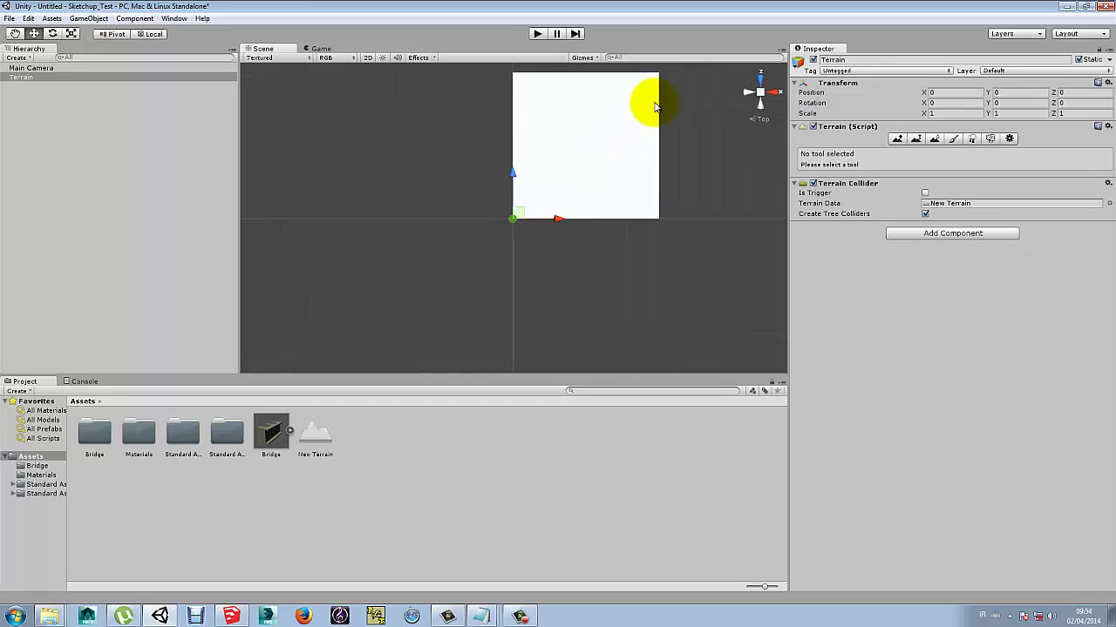
key(f)
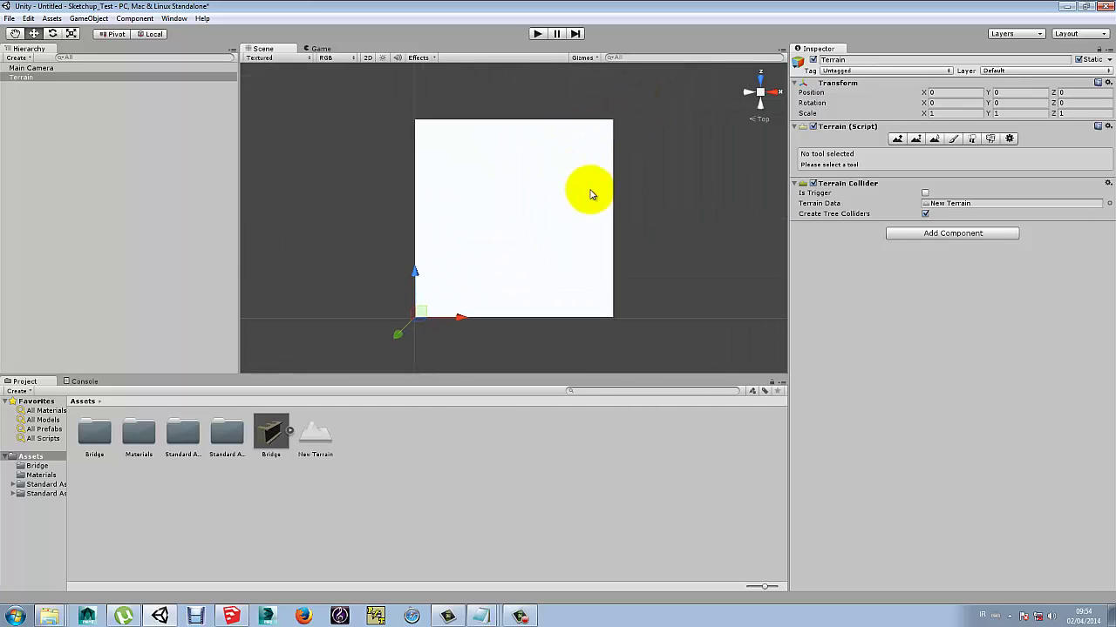
- Set the Bridge model's import scale factor to 0.03, enable Generate Colliders, and apply the import settings
click(270, 435)
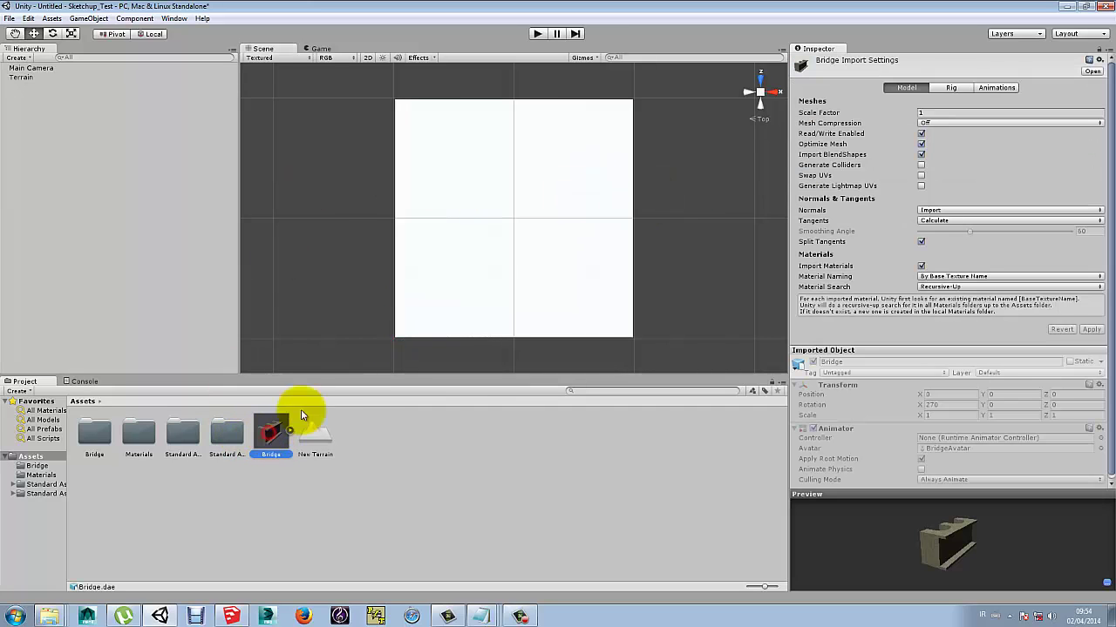
click(930, 112)
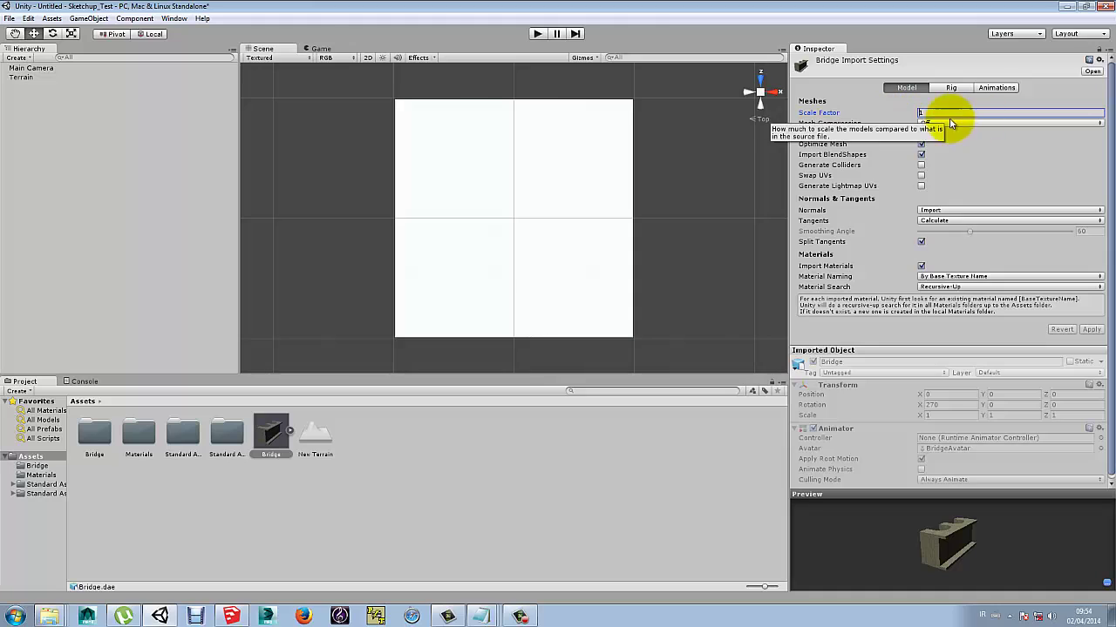
click(933, 113)
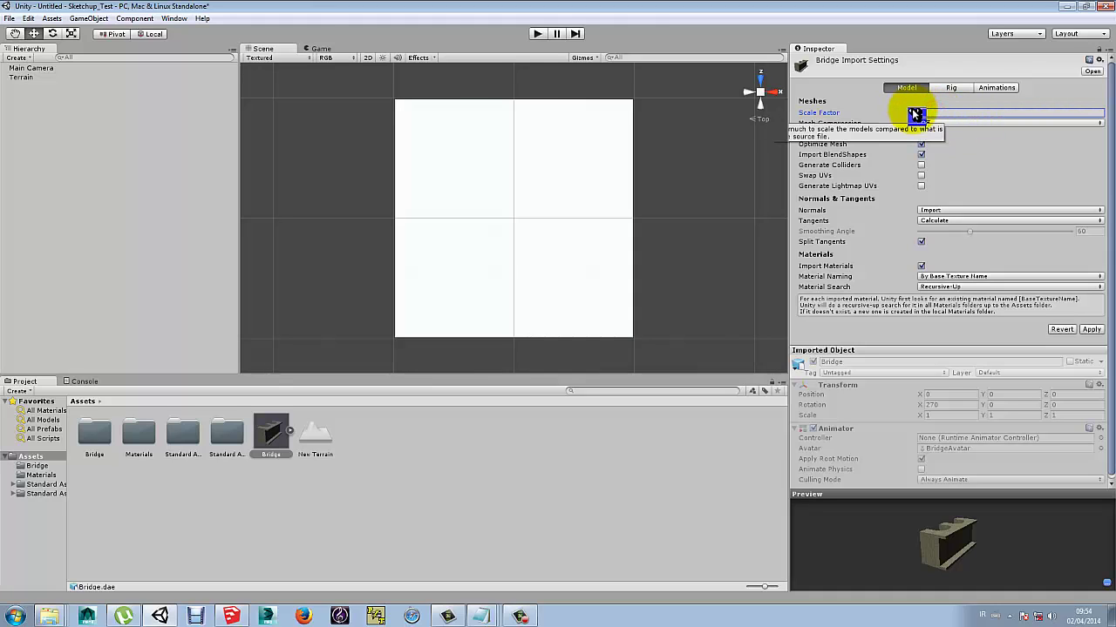
text(.03)
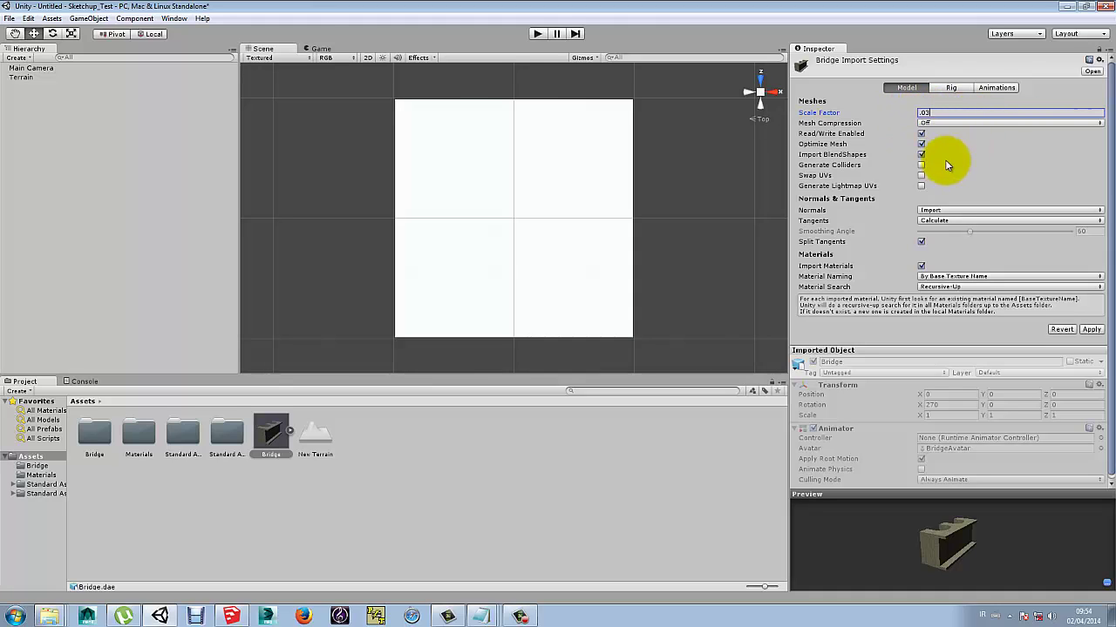
click(921, 165)
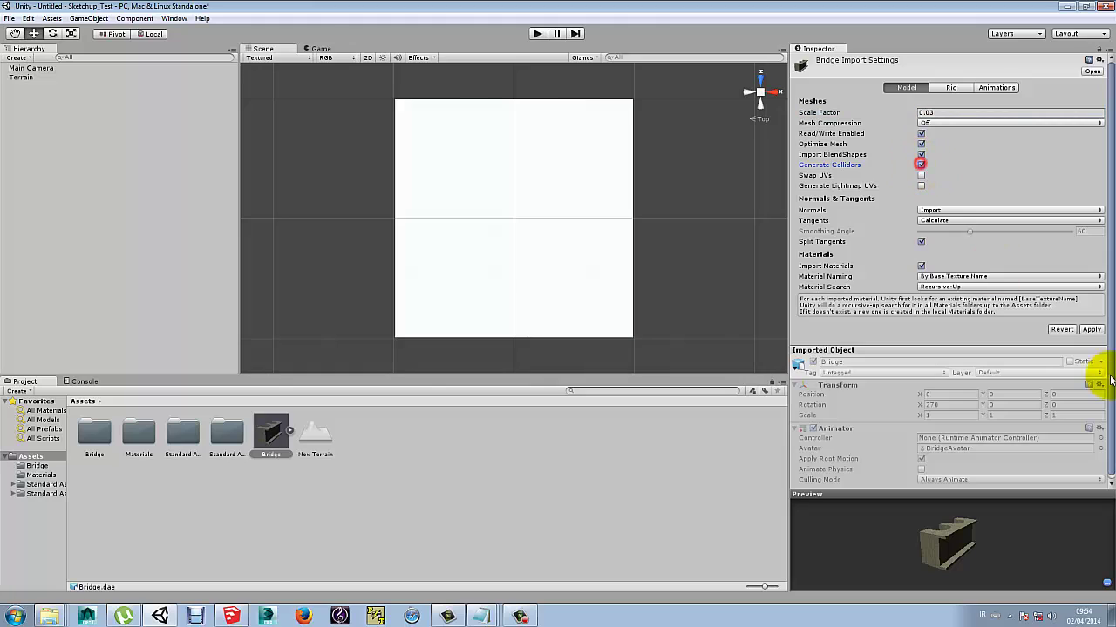
click(1090, 329)
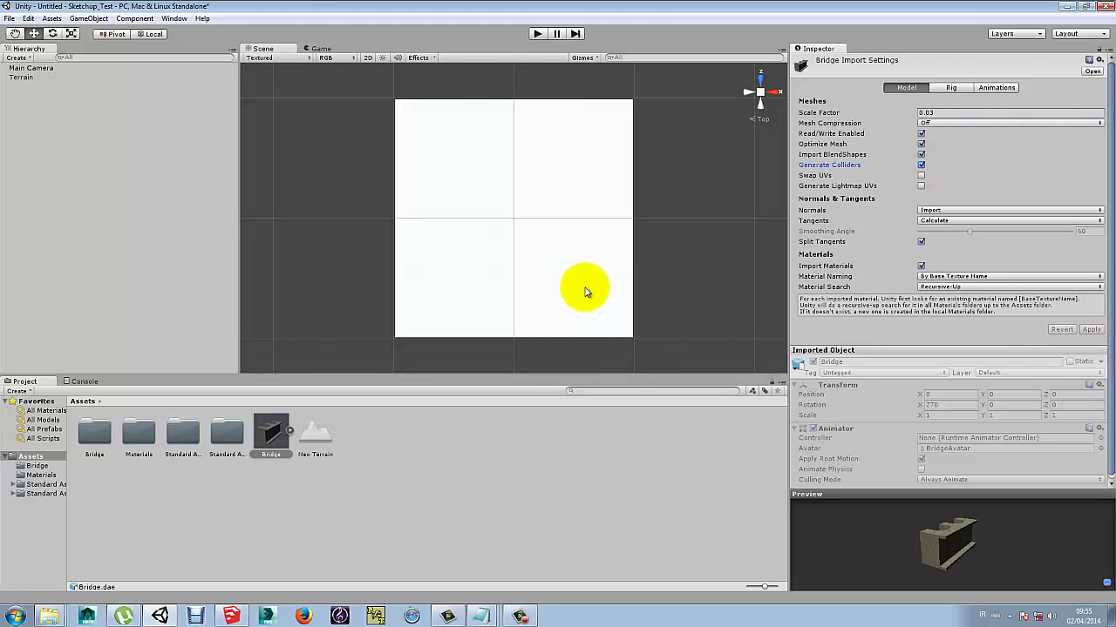
- Place the Bridge model at the centre of the terrain and frame it in an angled perspective view
drag(261, 442, 429, 266)
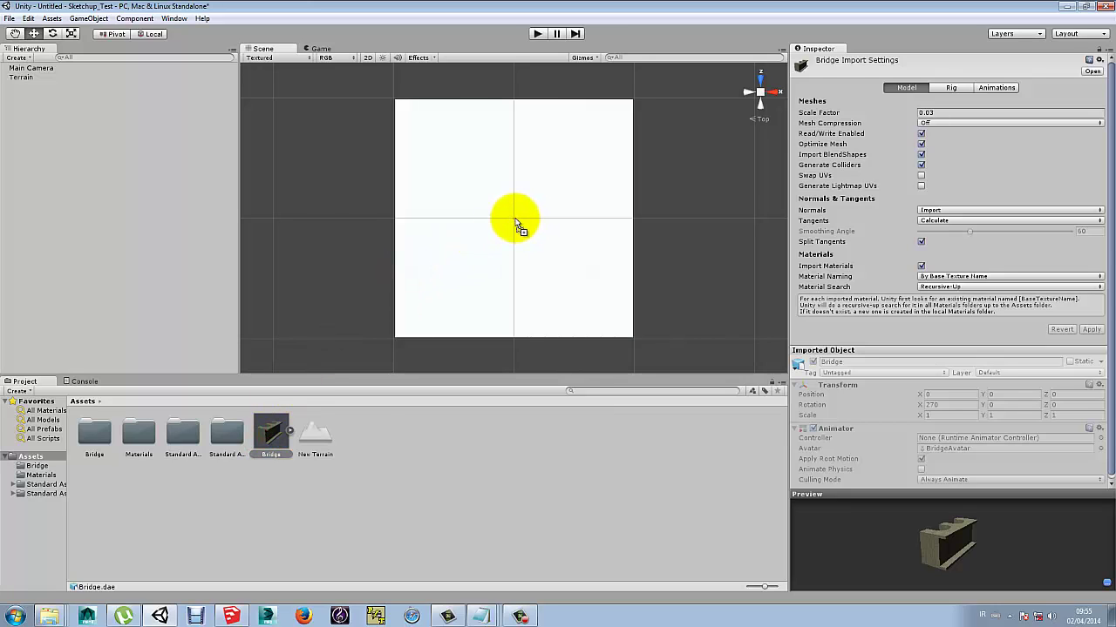
drag(516, 224, 516, 220)
key(f)
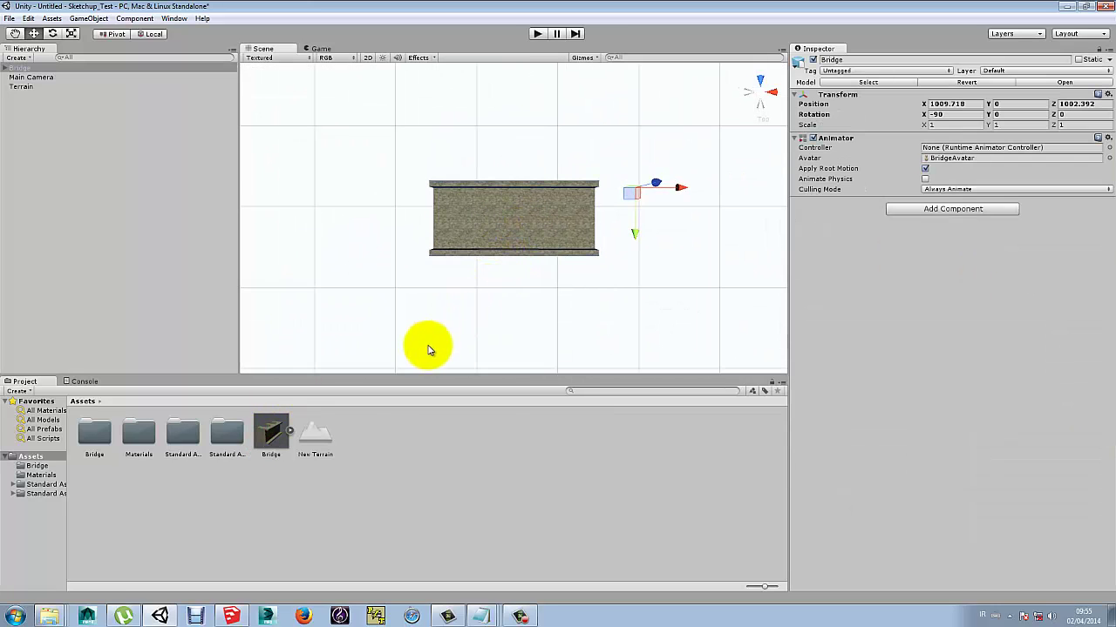
alt+drag(426, 339, 679, 344)
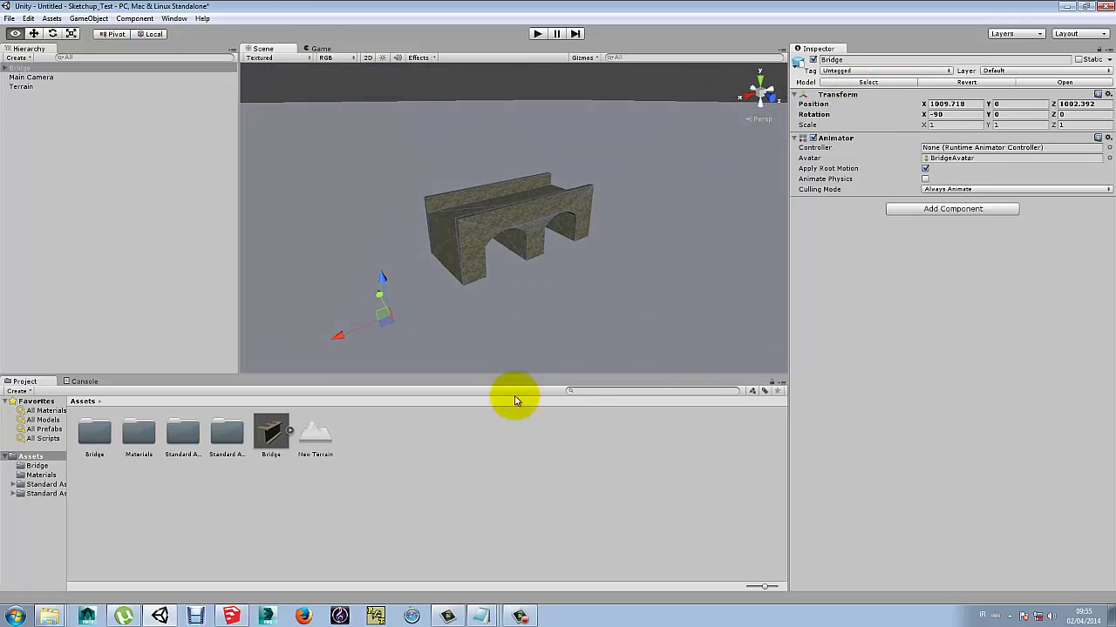
- Place the First Person Controller from the standard Character Controllers assets on the bridge deck and run the game
click(40, 485)
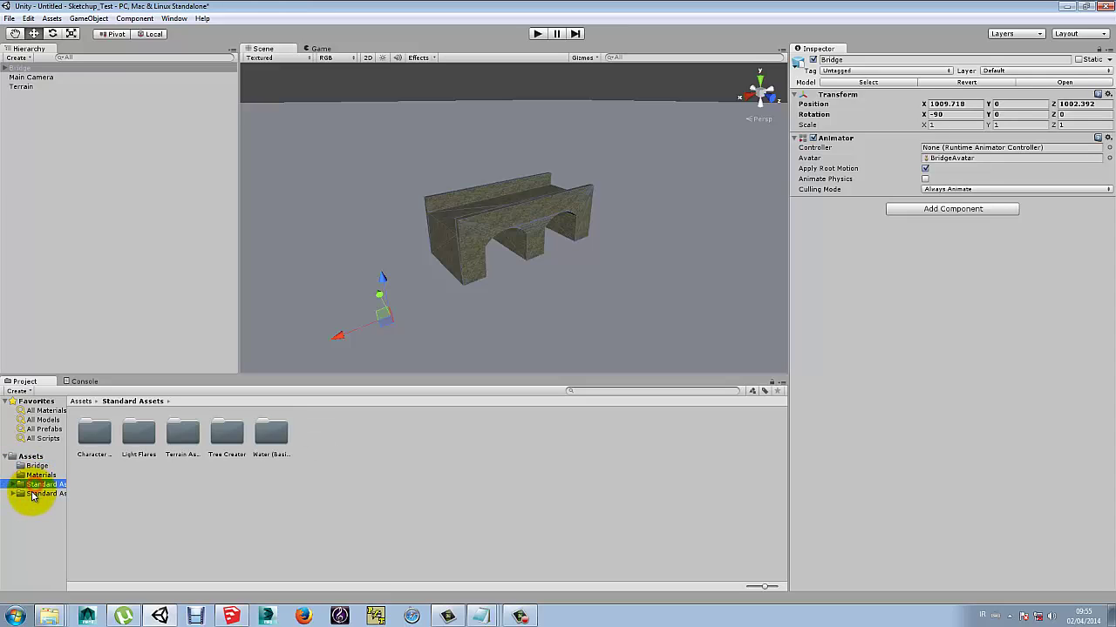
click(85, 442)
double_click(84, 442)
drag(181, 433, 375, 275)
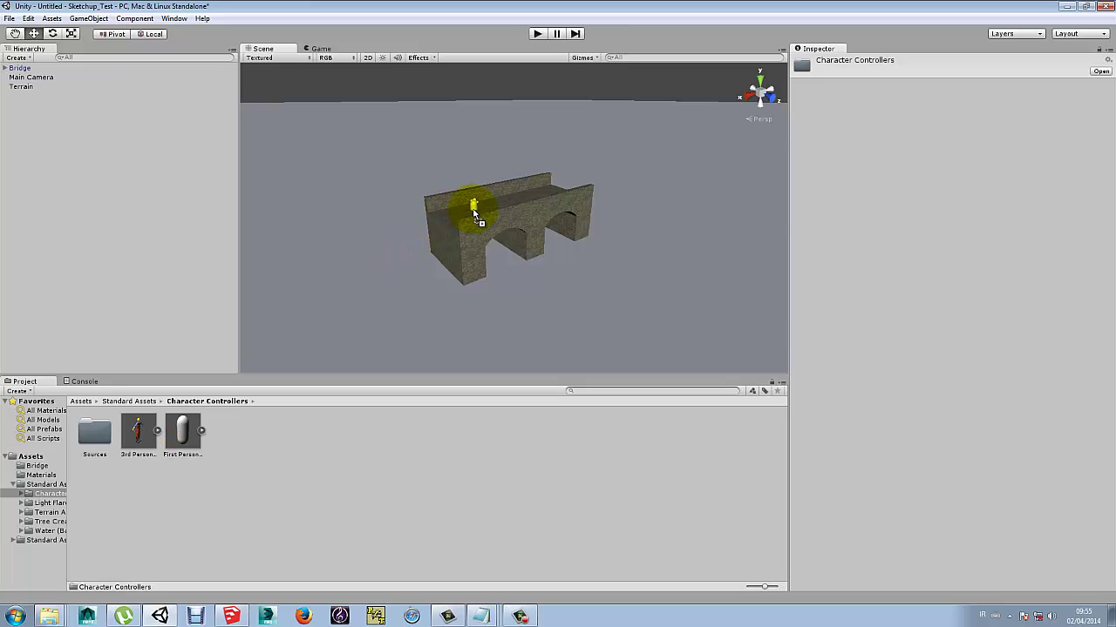
drag(475, 214, 475, 181)
key(w)
click(538, 33)
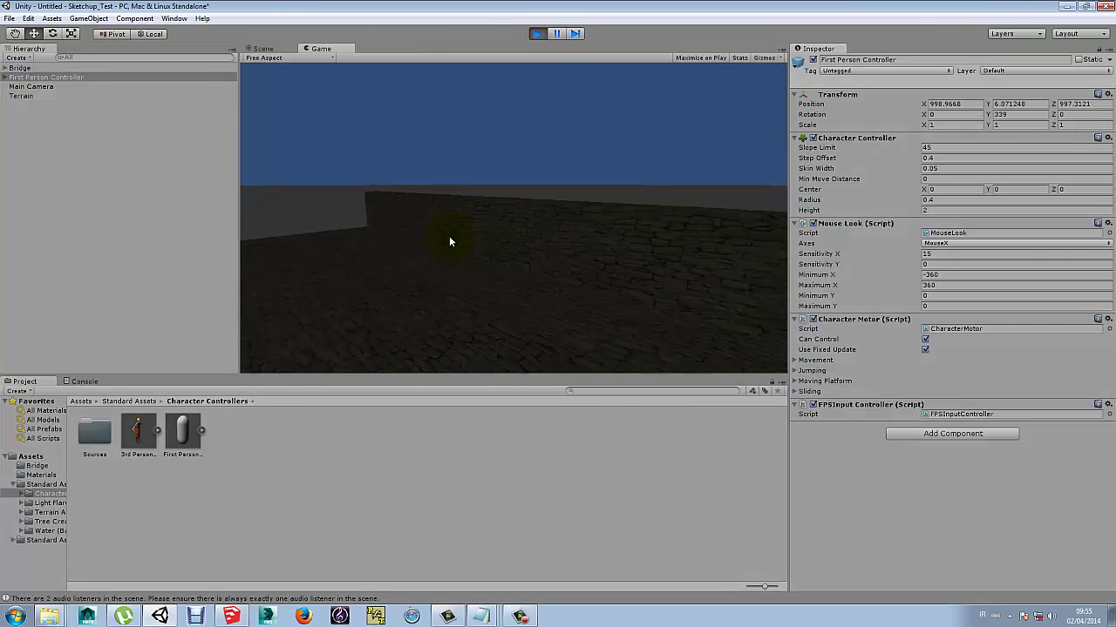
- Walk the First Person Controller off the deck and through both arches, stop the game, and return to the Scene view
key(w)
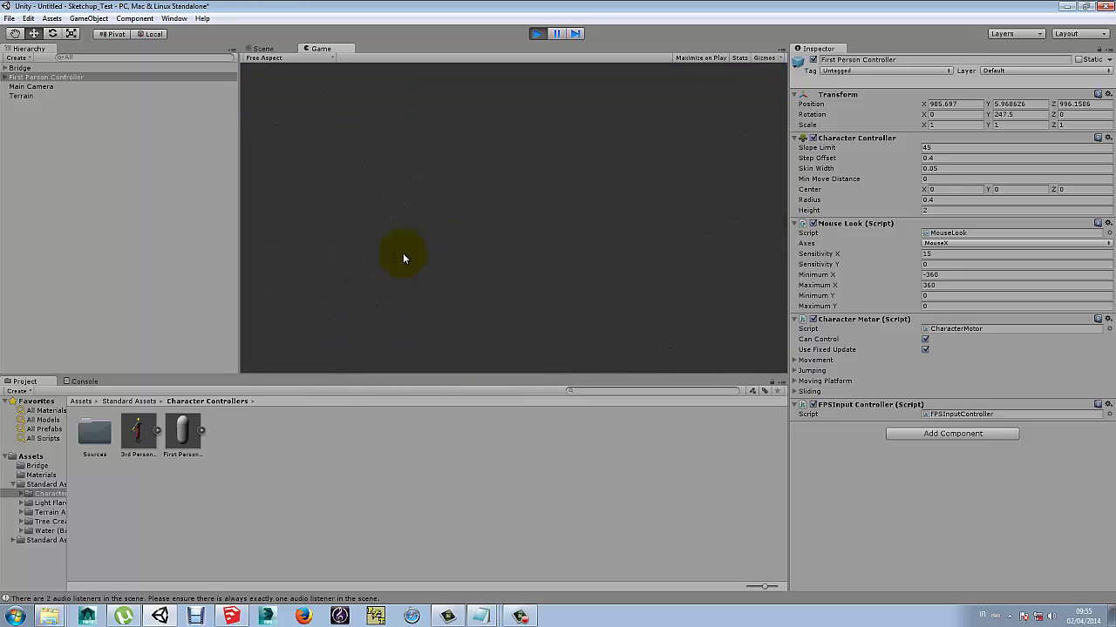
key(w)
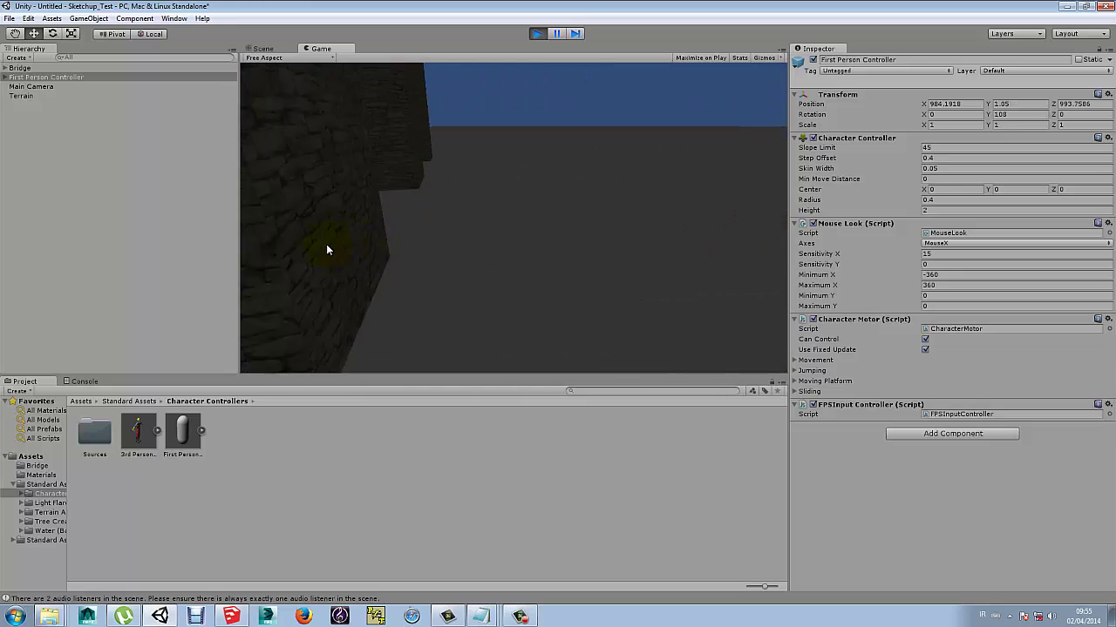
key(w)
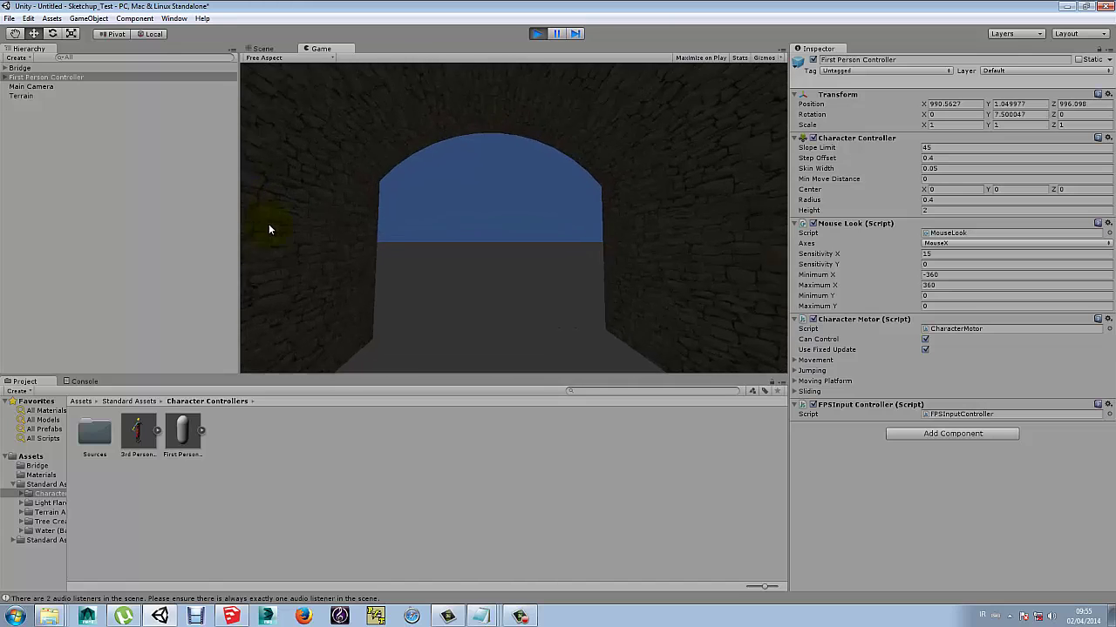
key(w)
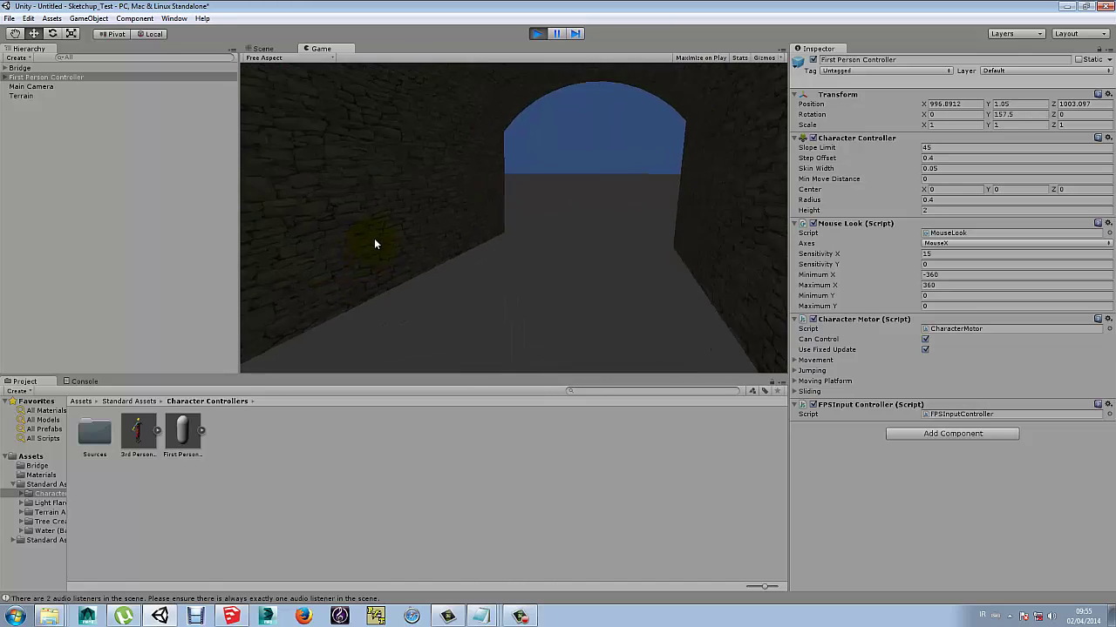
key(w)
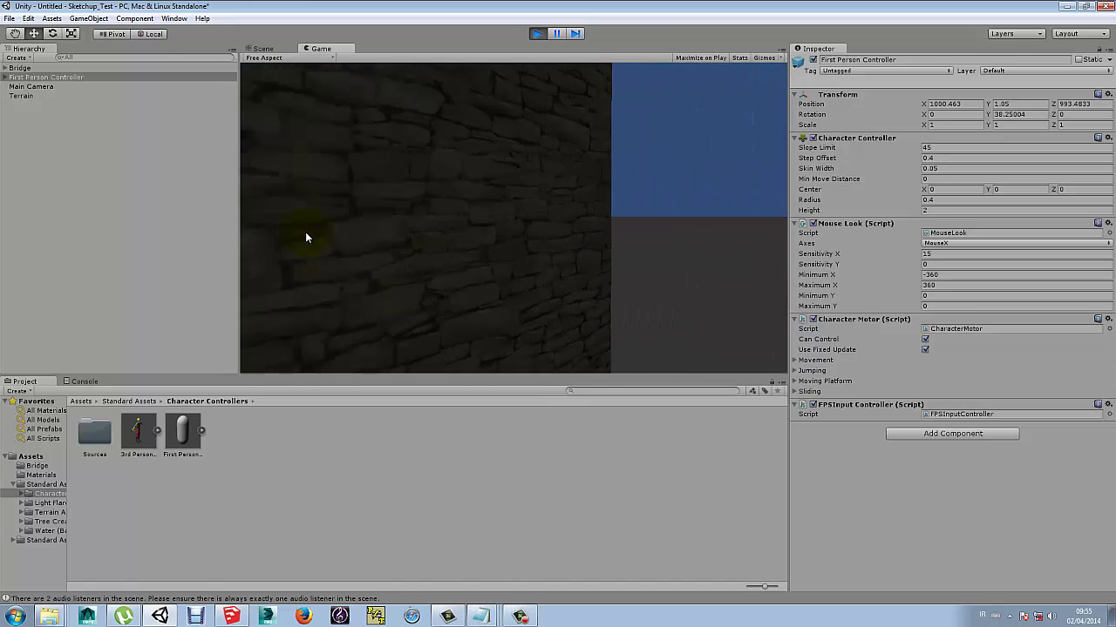
key(s)
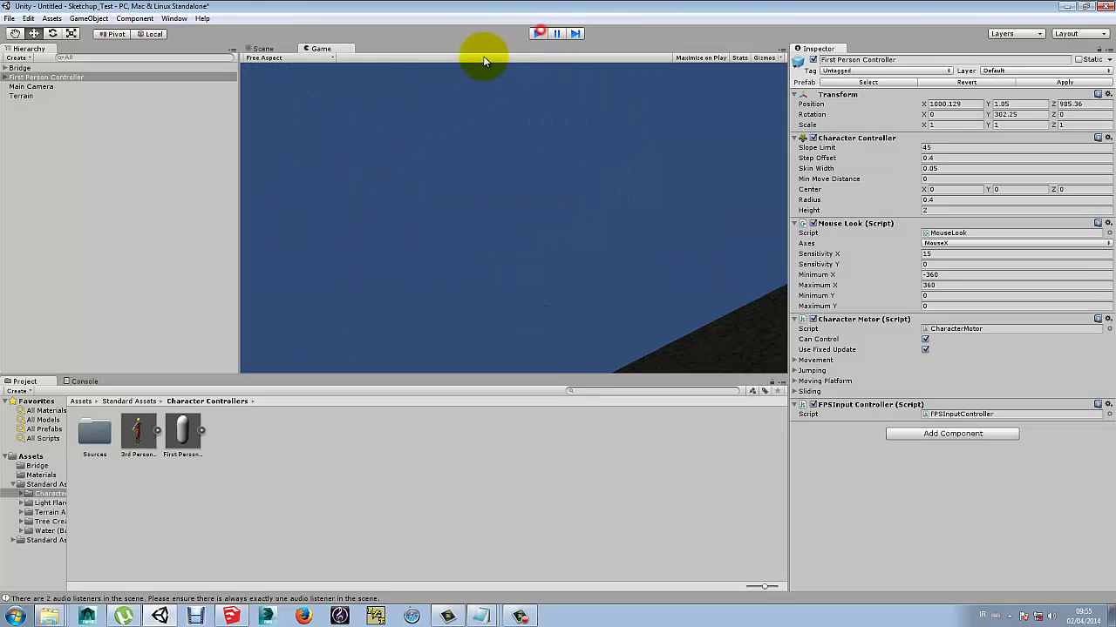
click(315, 48)
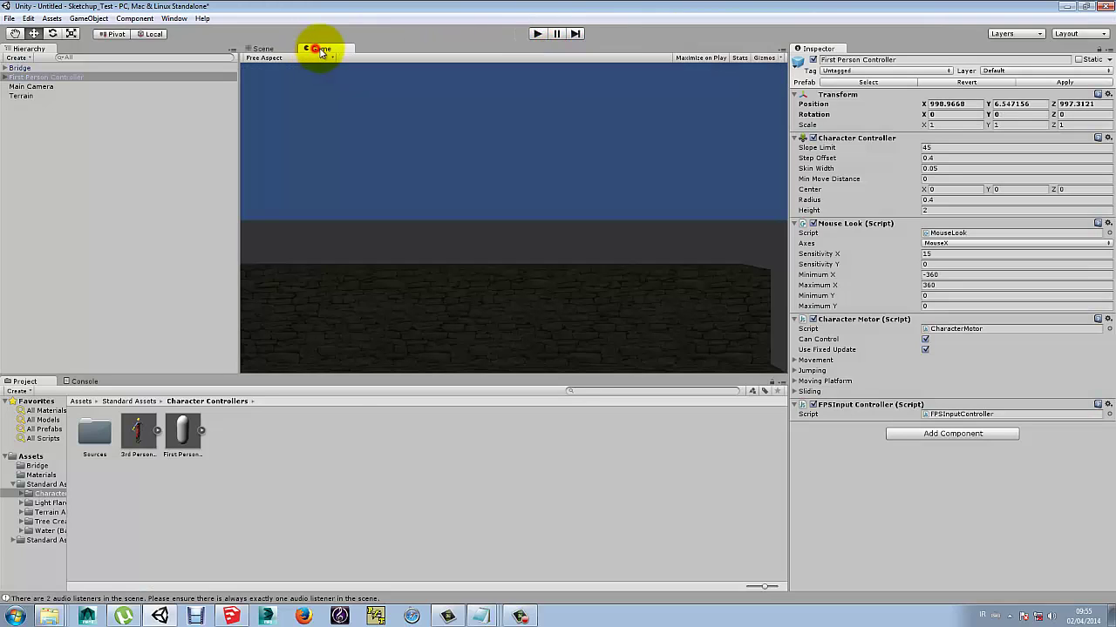
click(262, 48)
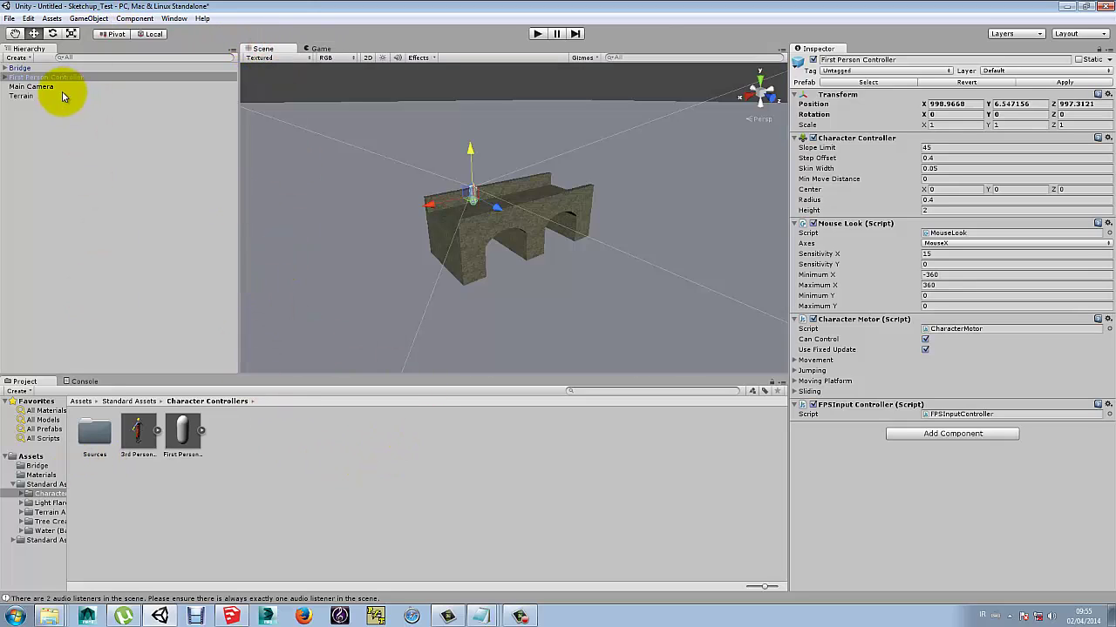
- Import the complete Skyboxes package into the project's Standard Assets
click(41, 541)
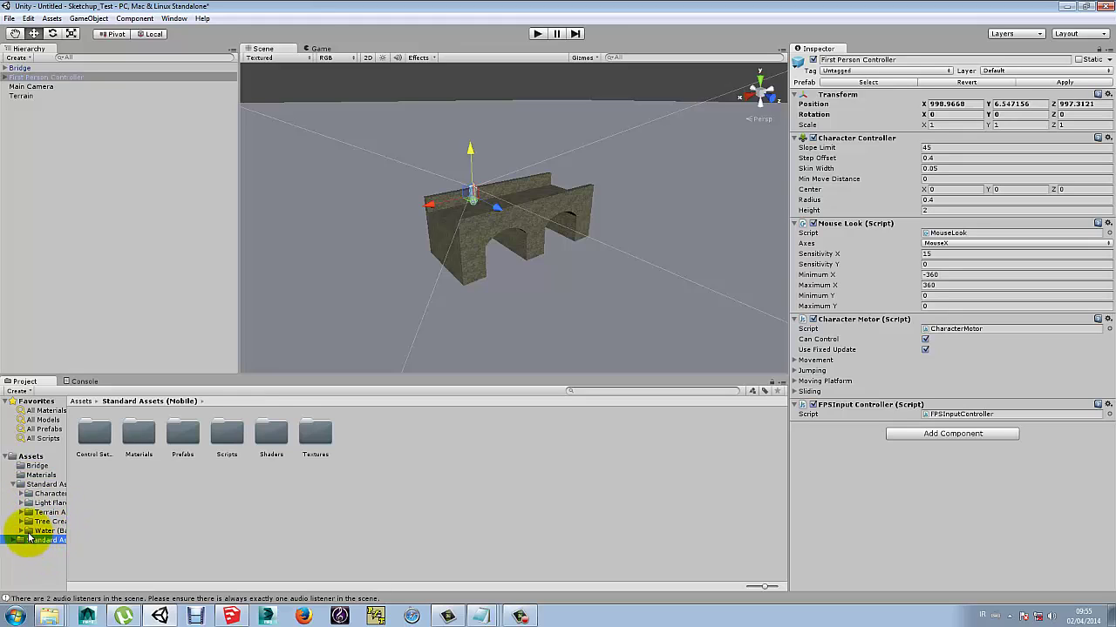
click(40, 484)
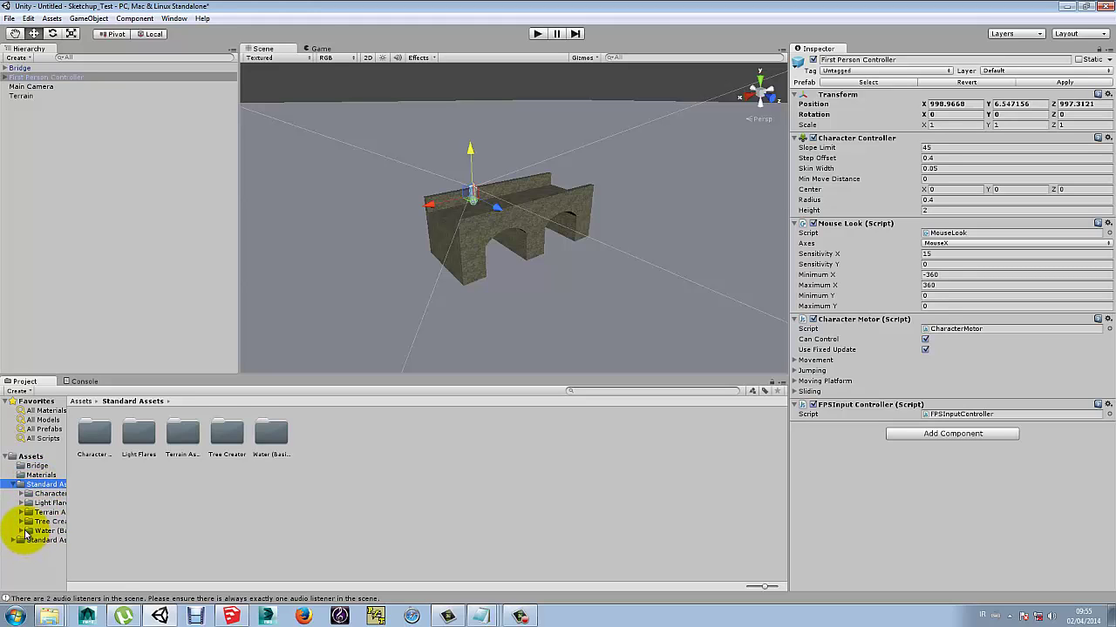
click(52, 19)
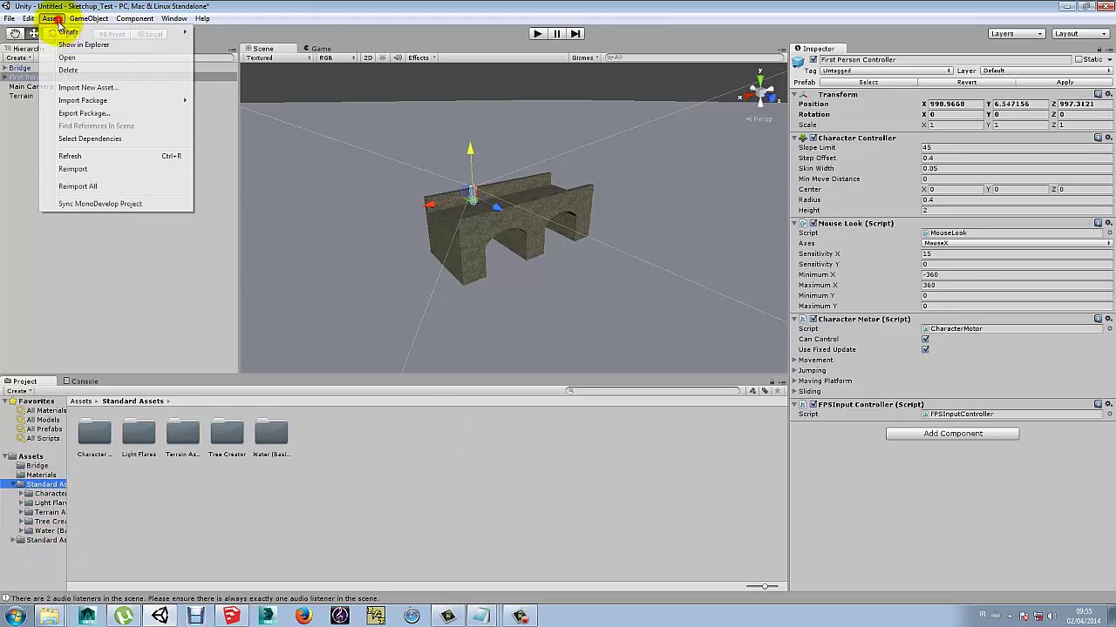
mouse_move(154, 100)
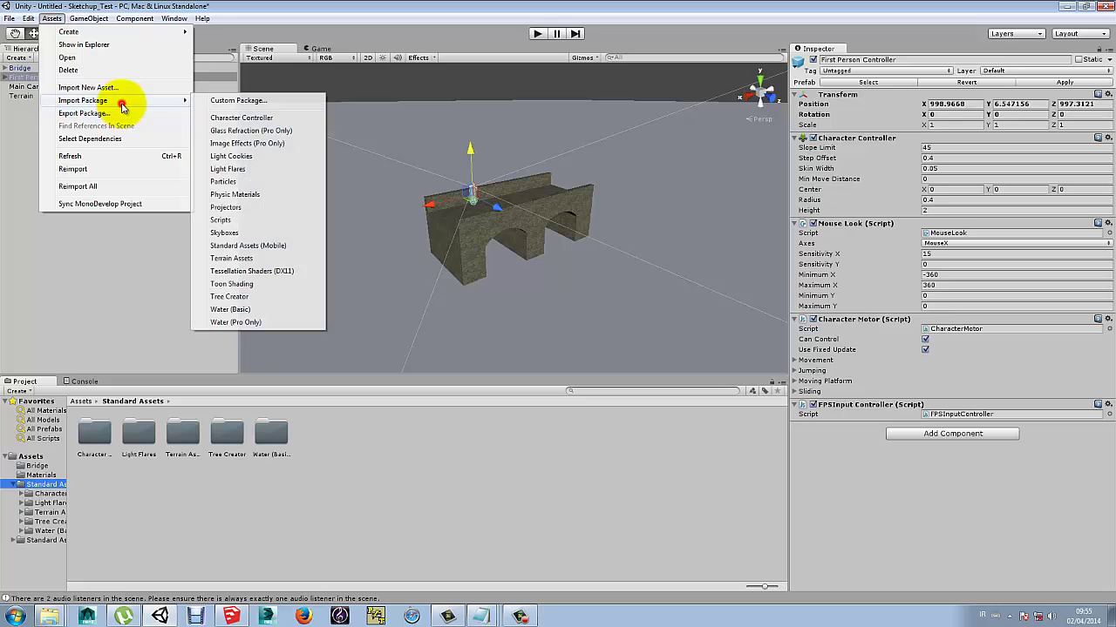
click(252, 235)
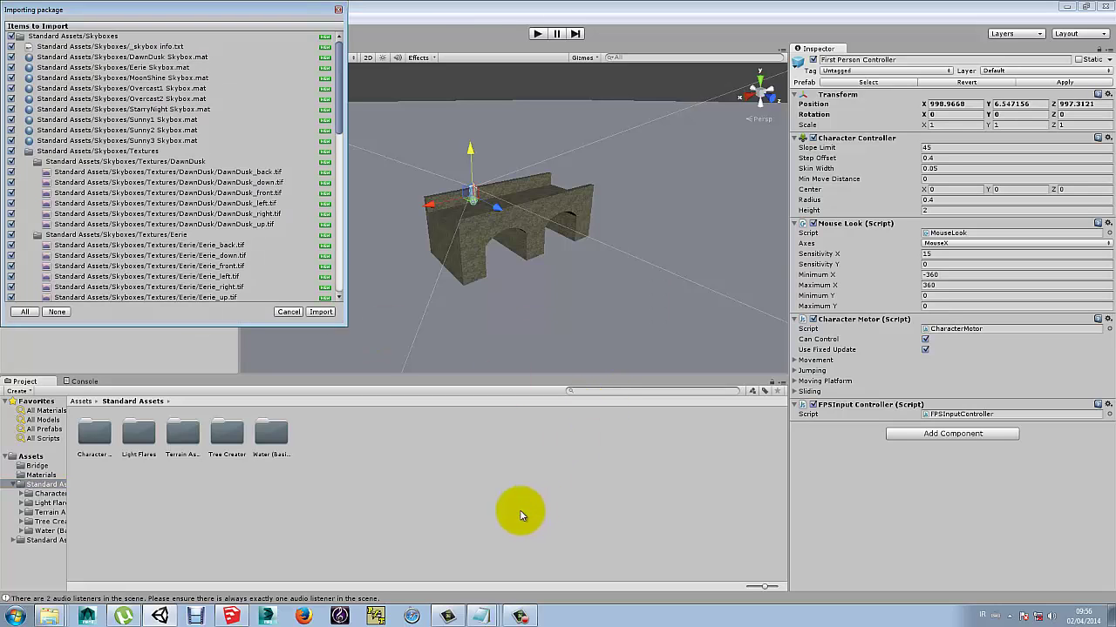
click(317, 314)
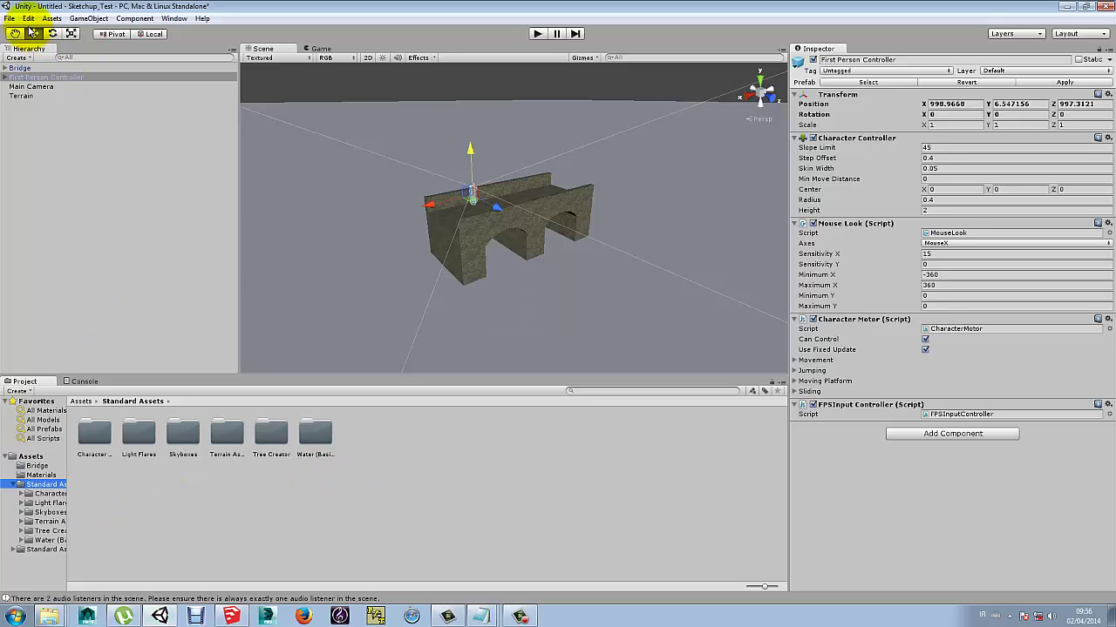
- Assign Sunny2 Skybox as the skybox material in the scene's Render Settings
click(27, 18)
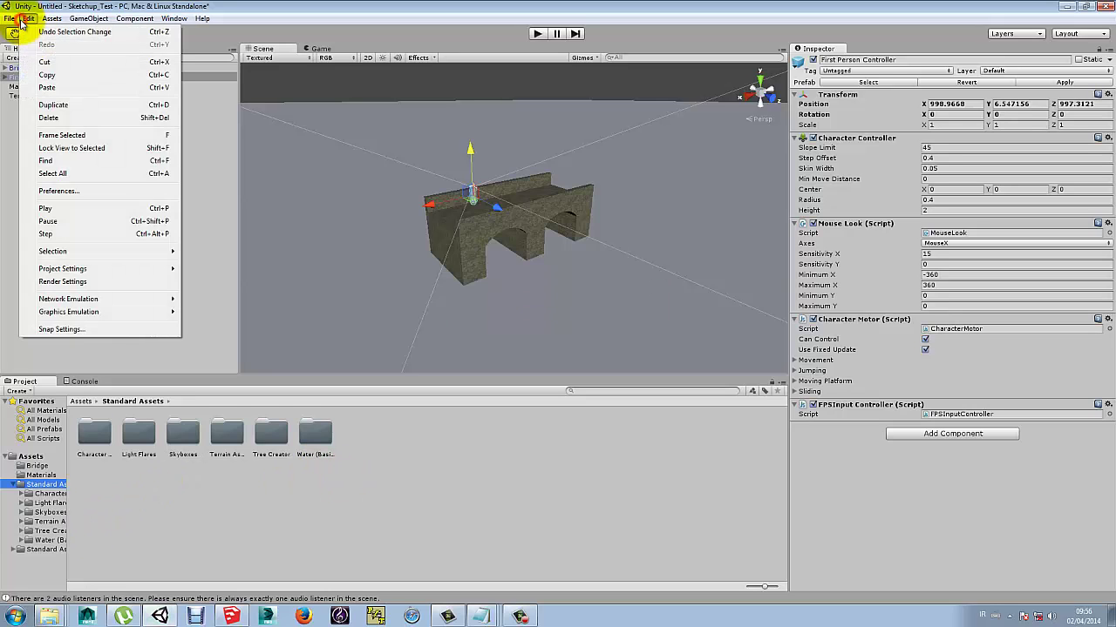
click(67, 284)
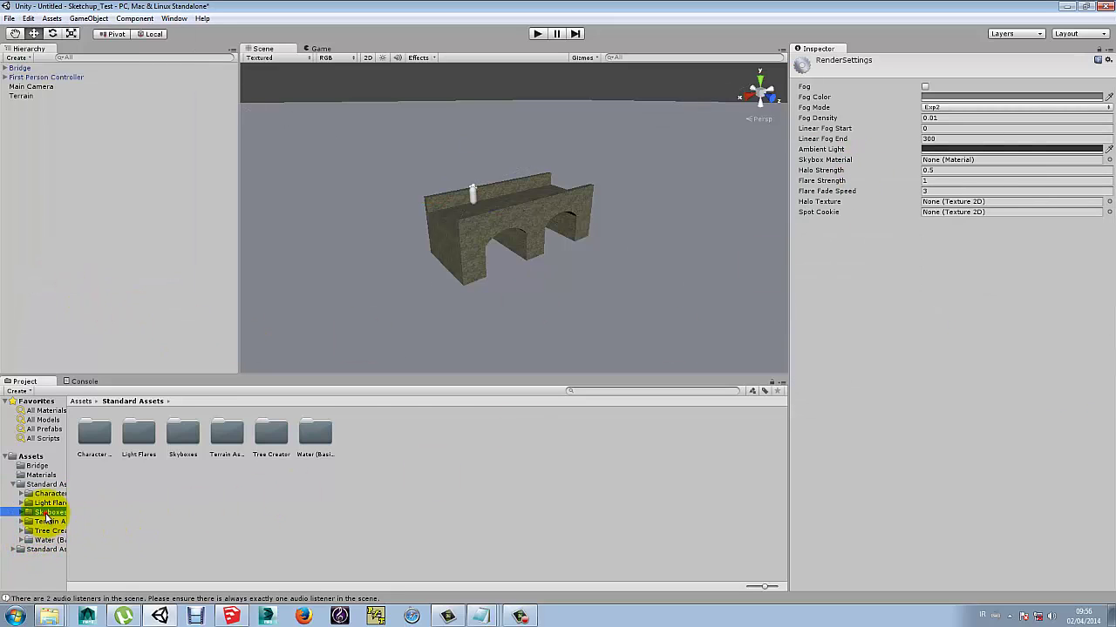
drag(493, 432, 1080, 163)
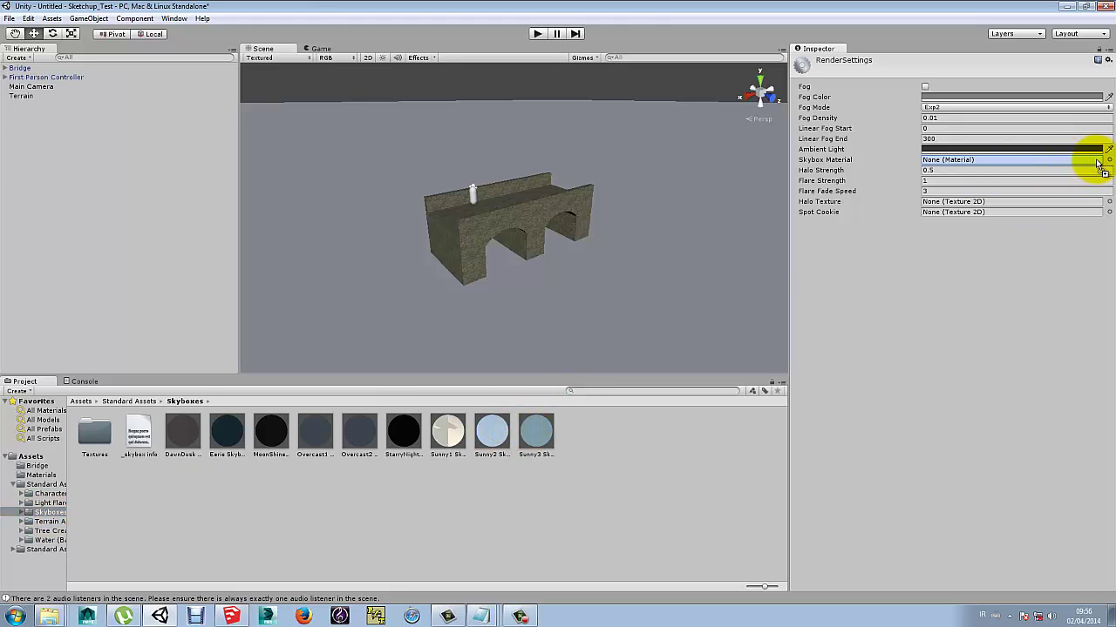
drag(1098, 164, 1096, 162)
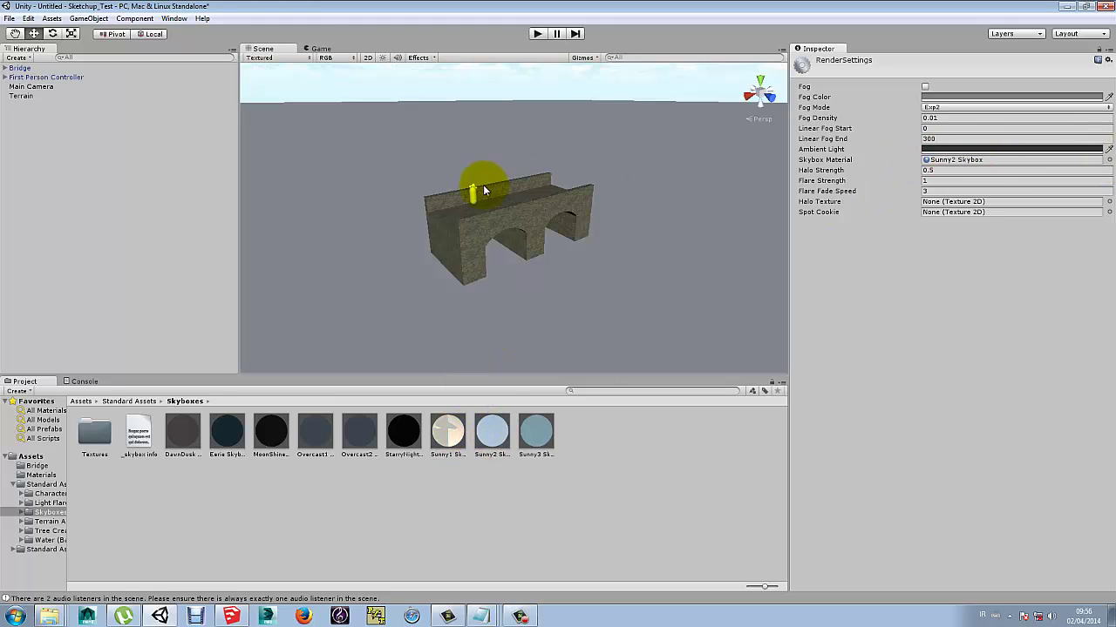
- Add a directional light and move it above the terrain to about X 923, Y 191, Z 985
scroll(483, 190, down, 5)
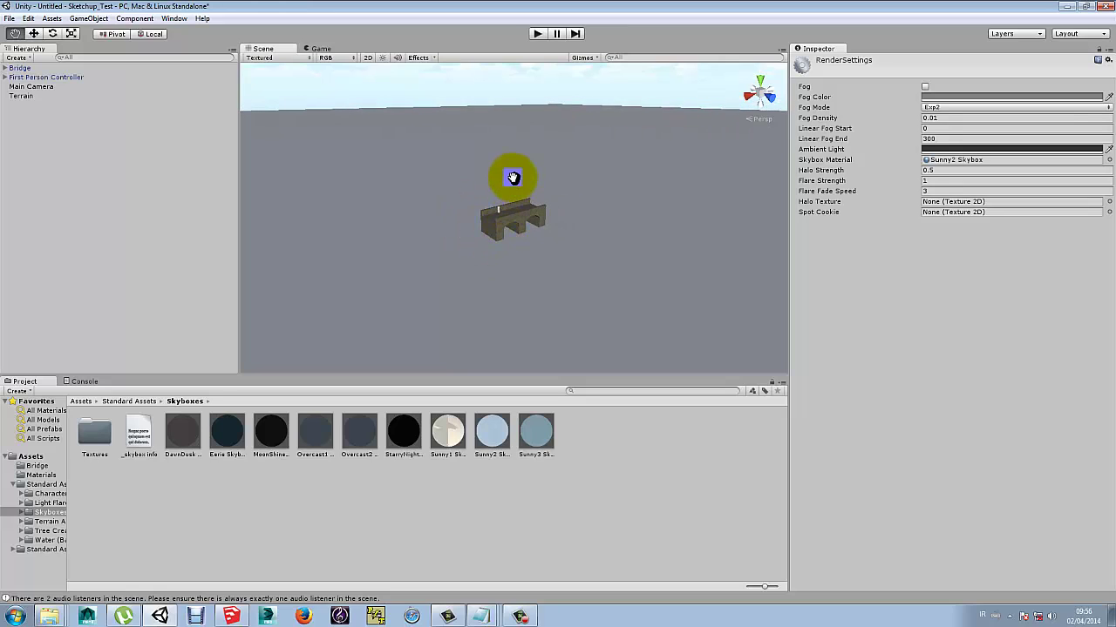
middle_drag(513, 178, 471, 418)
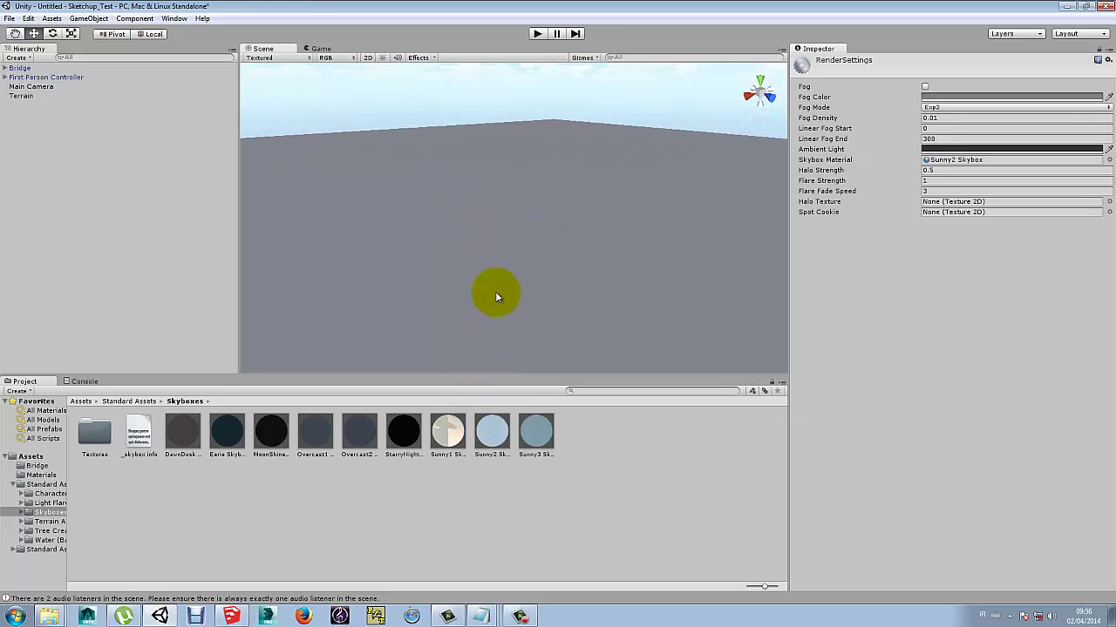
middle_drag(514, 129, 511, 293)
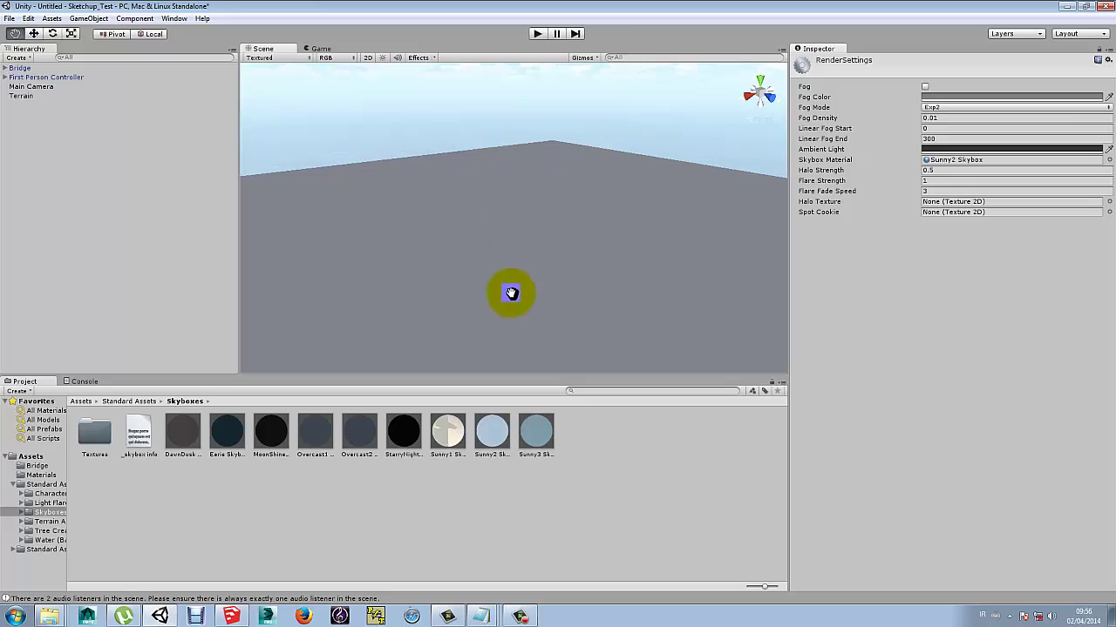
click(87, 19)
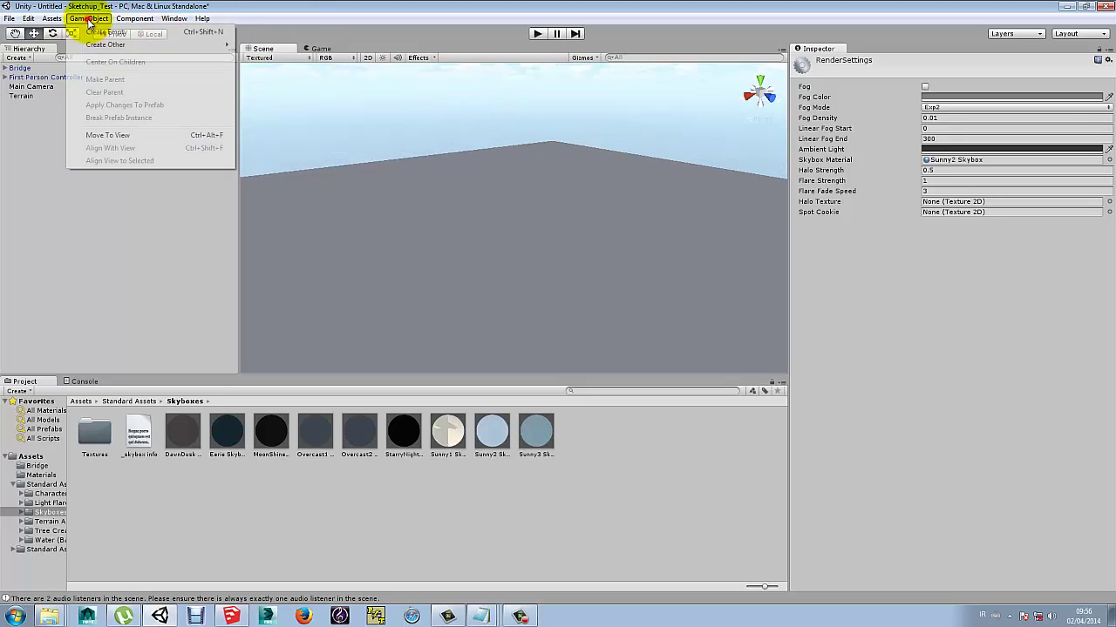
mouse_move(162, 44)
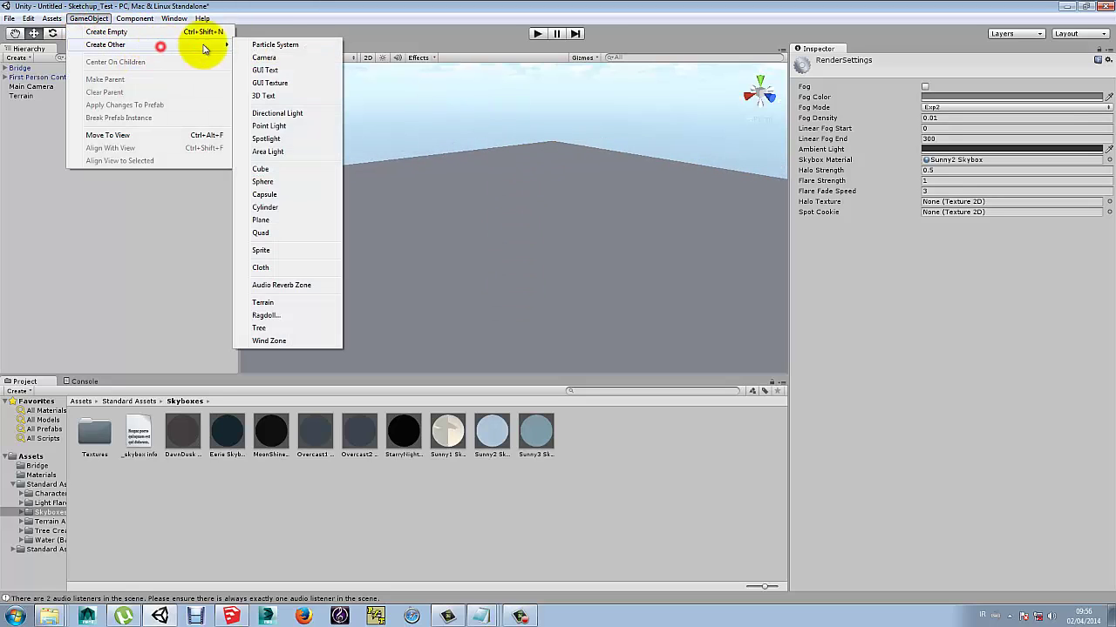
click(275, 114)
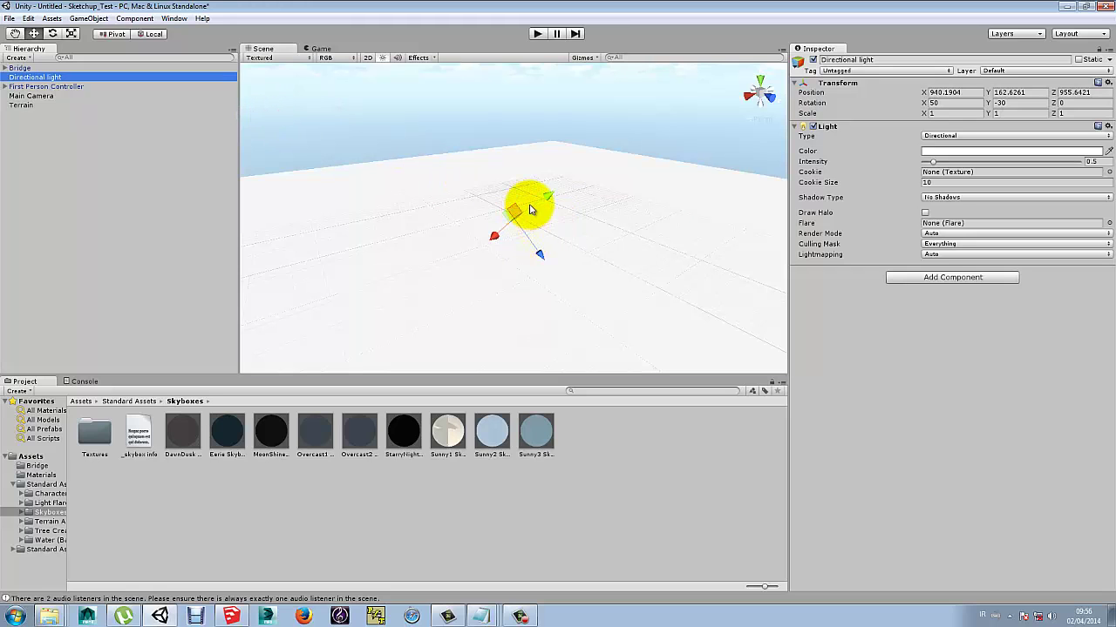
drag(529, 209, 635, 124)
middle_drag(630, 182, 535, 189)
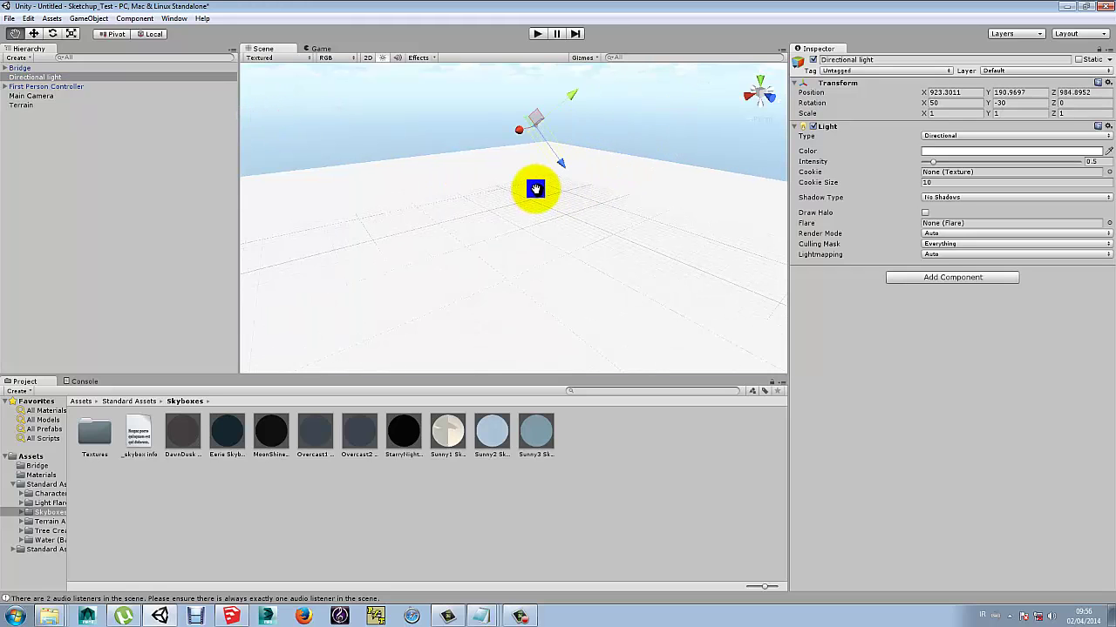
- Give the directional light the 50mm Zoom flare and rotate it to about X 82, Y 173, Z -157
alt+drag(534, 190, 344, 13)
alt+drag(543, 214, 581, 149)
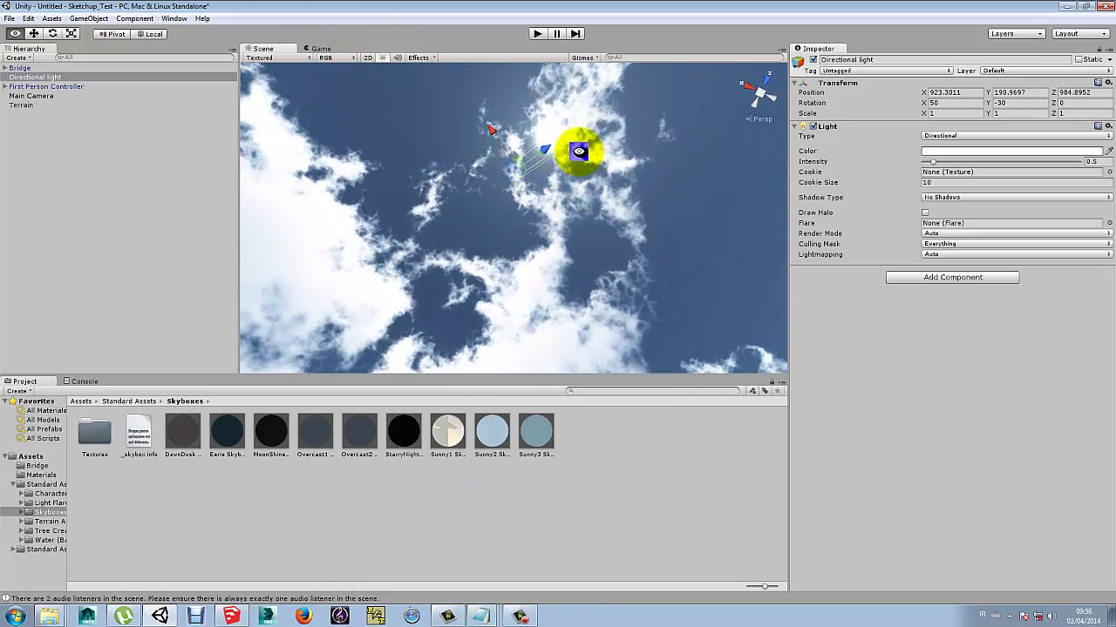
click(1108, 224)
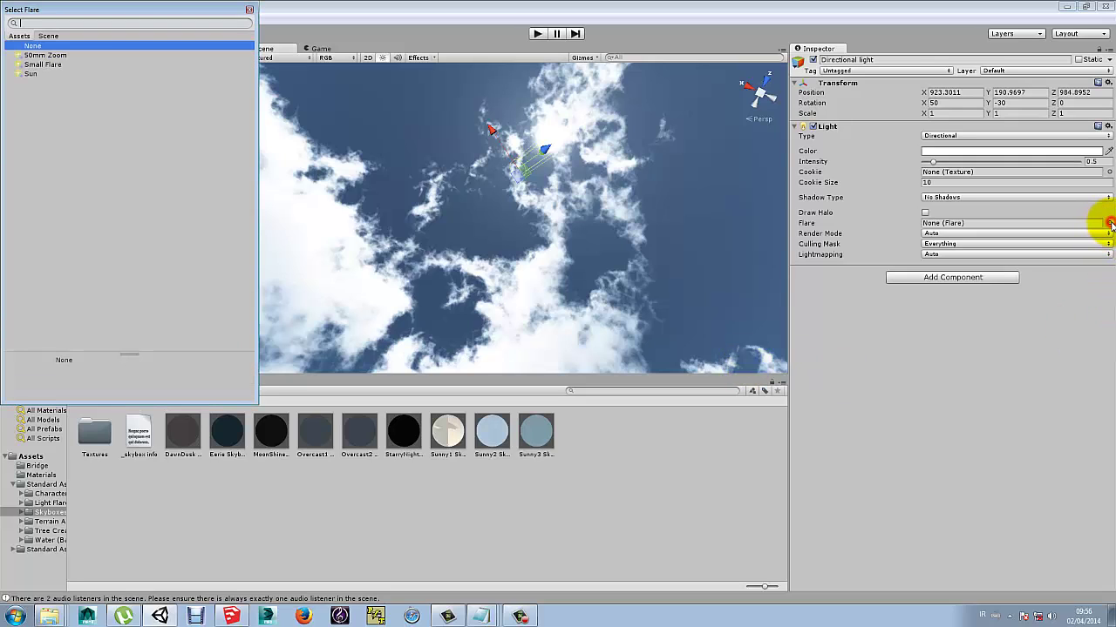
double_click(34, 56)
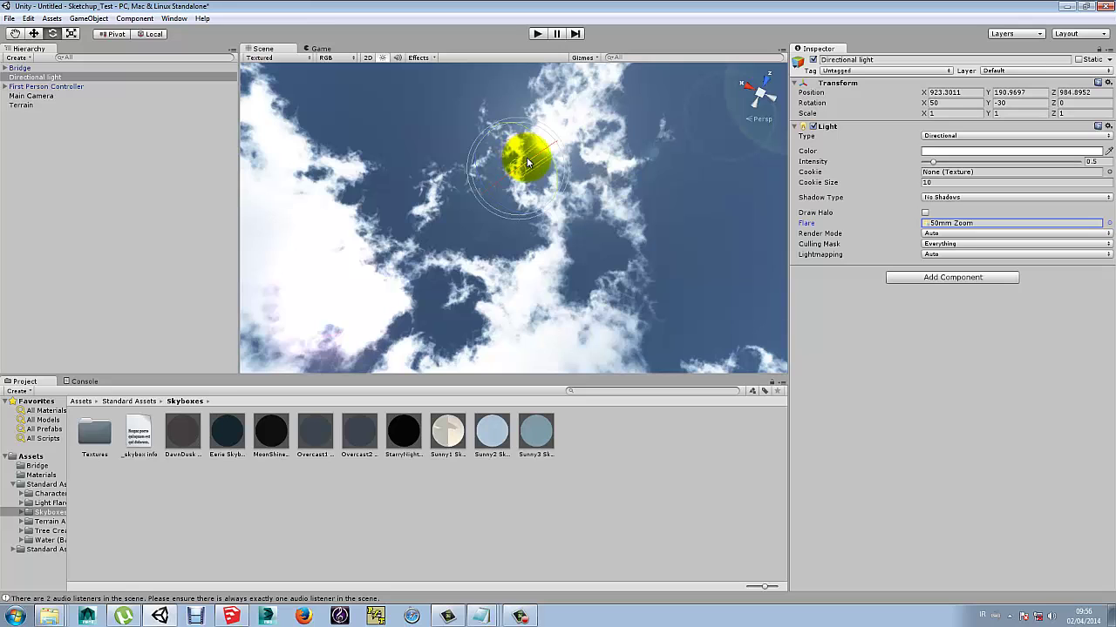
mouse_move(525, 162)
mouse_down()
mouse_move(497, 162)
mouse_move(454, 188)
mouse_move(506, 155)
mouse_move(531, 167)
mouse_up()
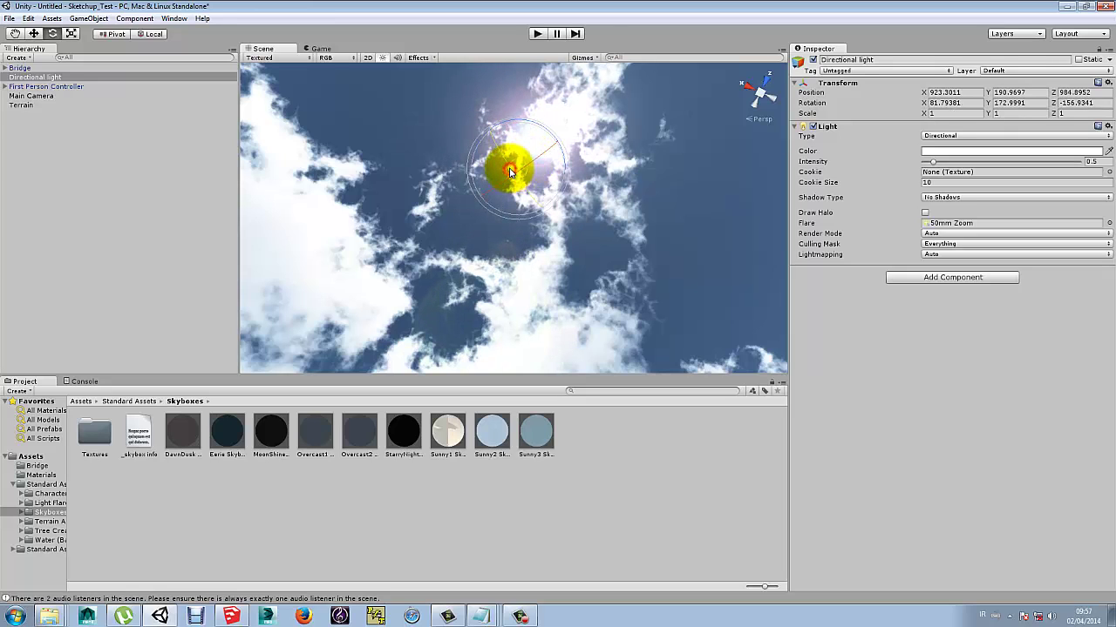
alt+drag(580, 201, 660, 236)
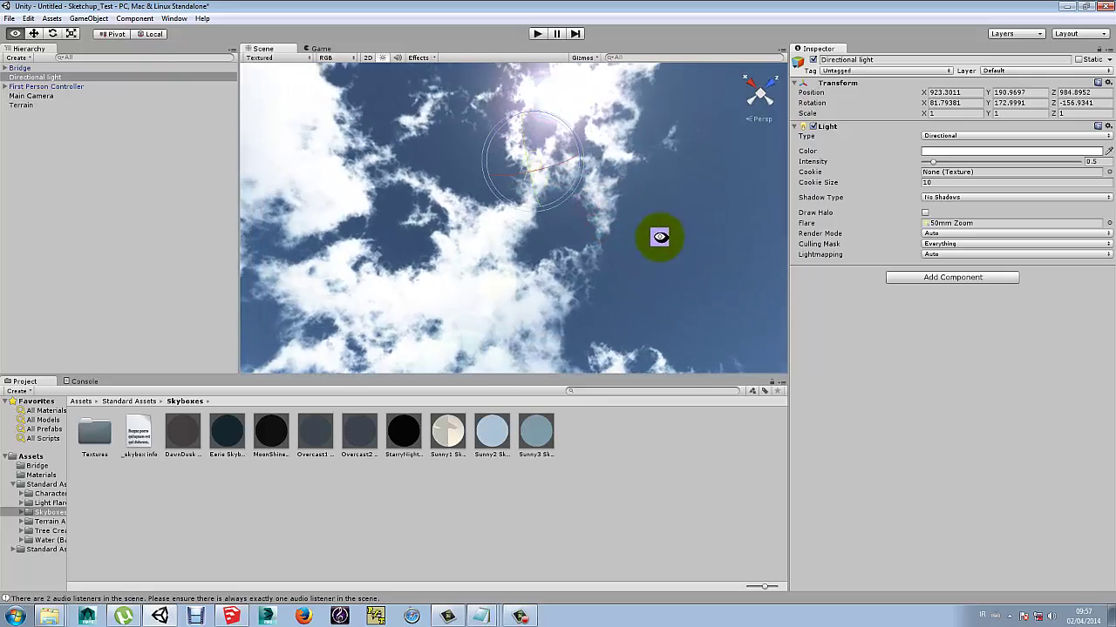
- Play-test the scene in first person, walking along the bridge deck and off its open end
click(537, 34)
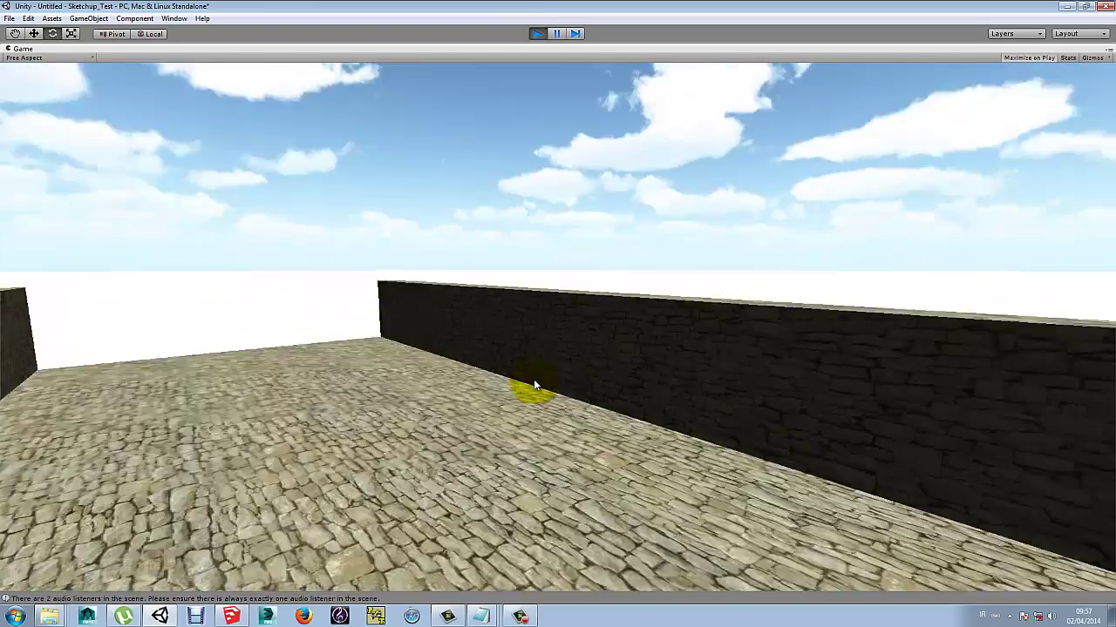
mouse_move(527, 378)
key(w)
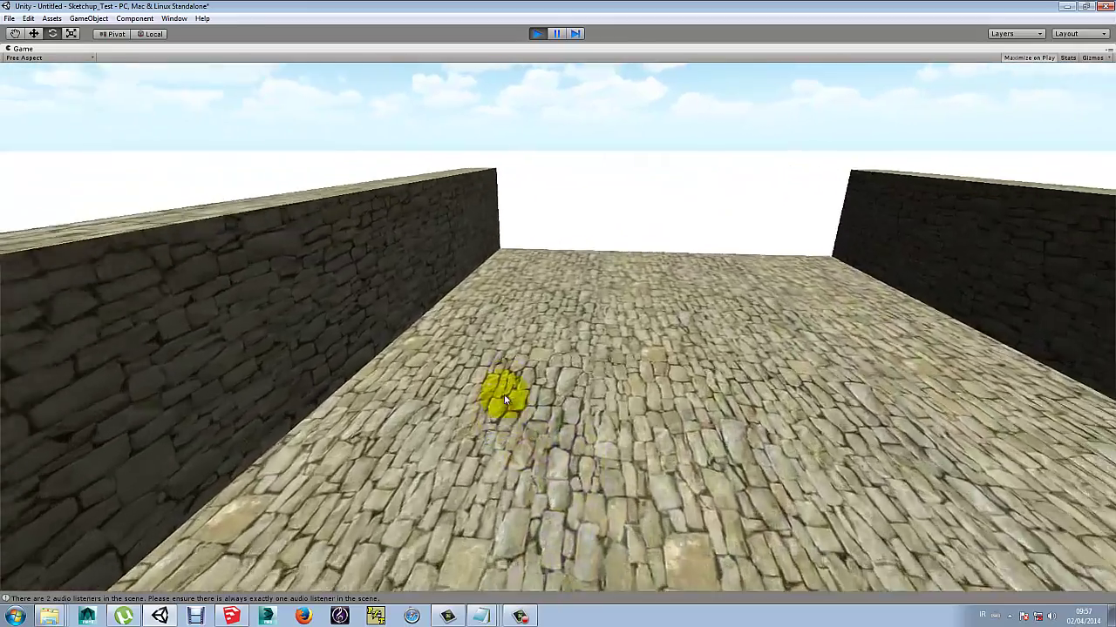
key(s)
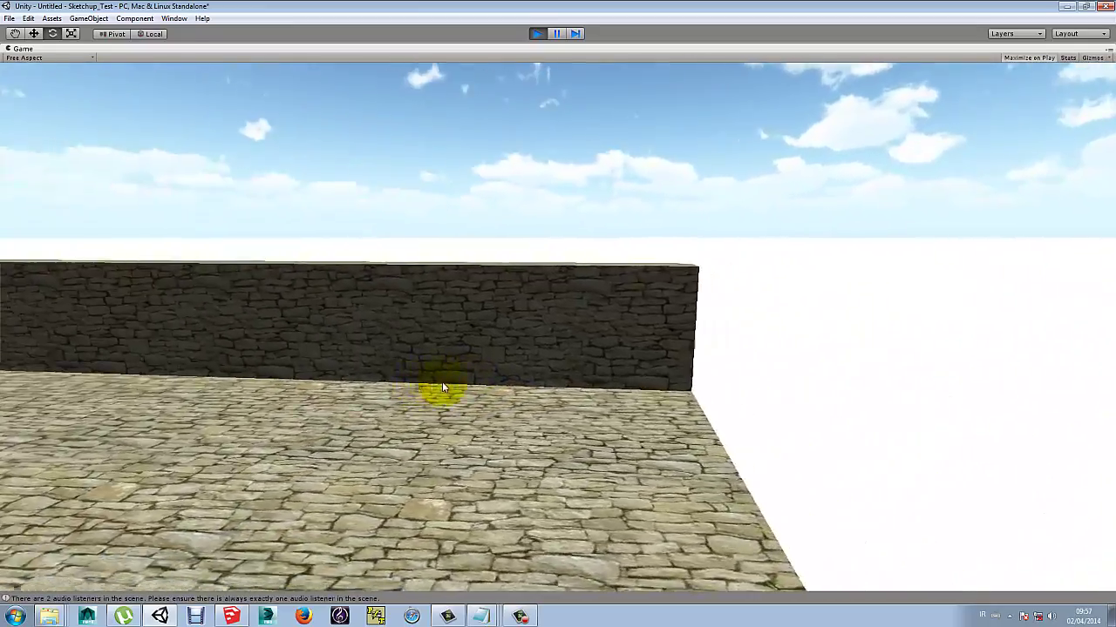
mouse_move(416, 381)
key(w)
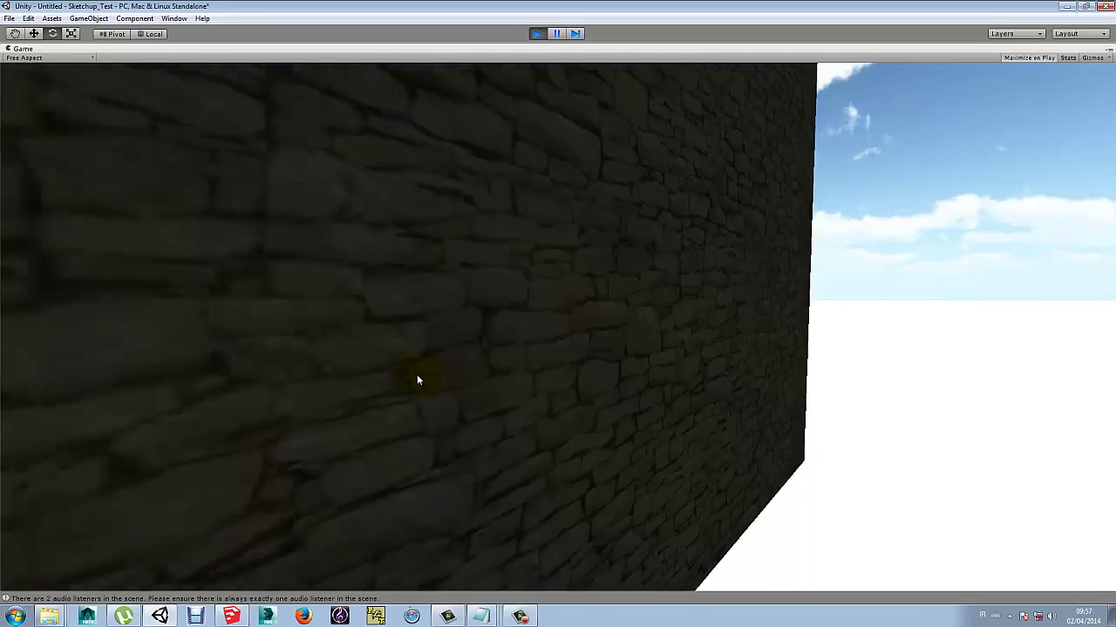
- Walk through the bridge's arches at ground level, look up at the sky, and end the play test
key(s)
key(w)
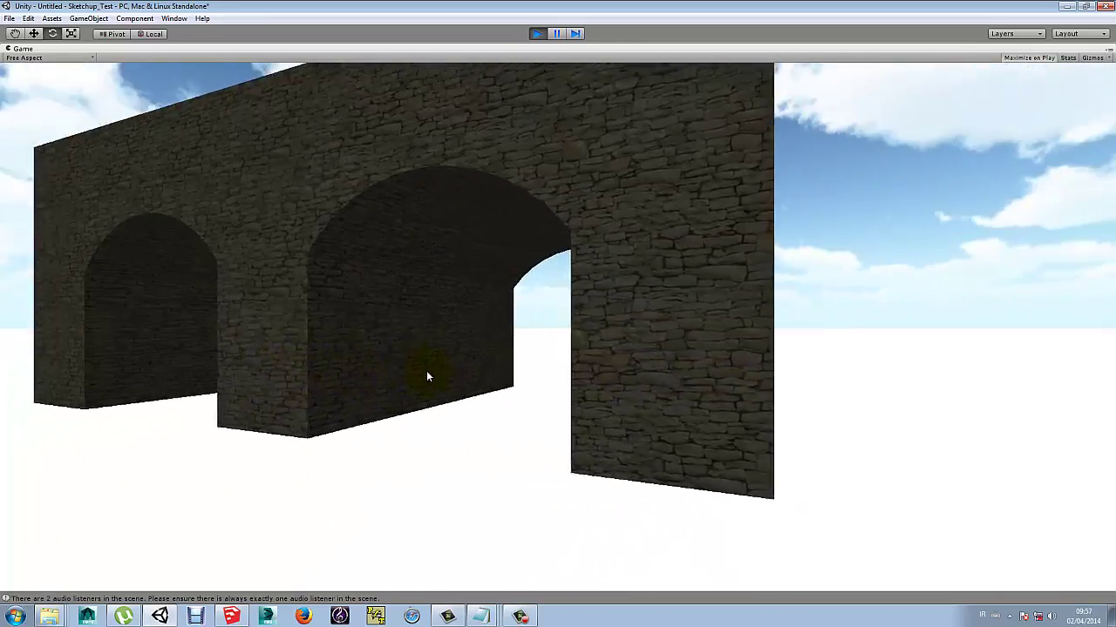
key(w)
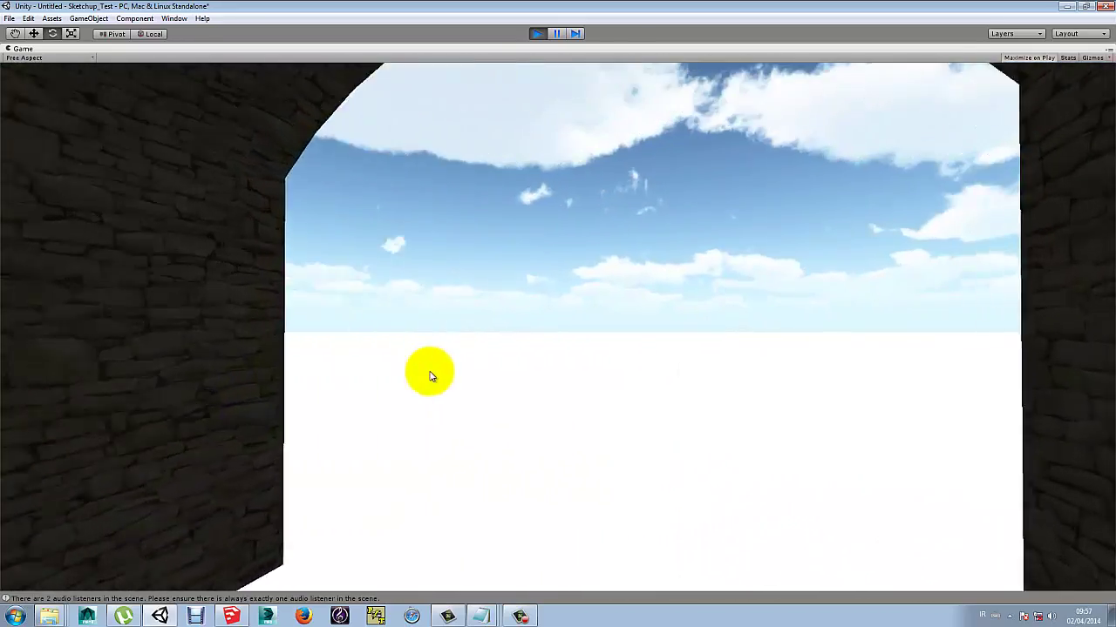
key(w)
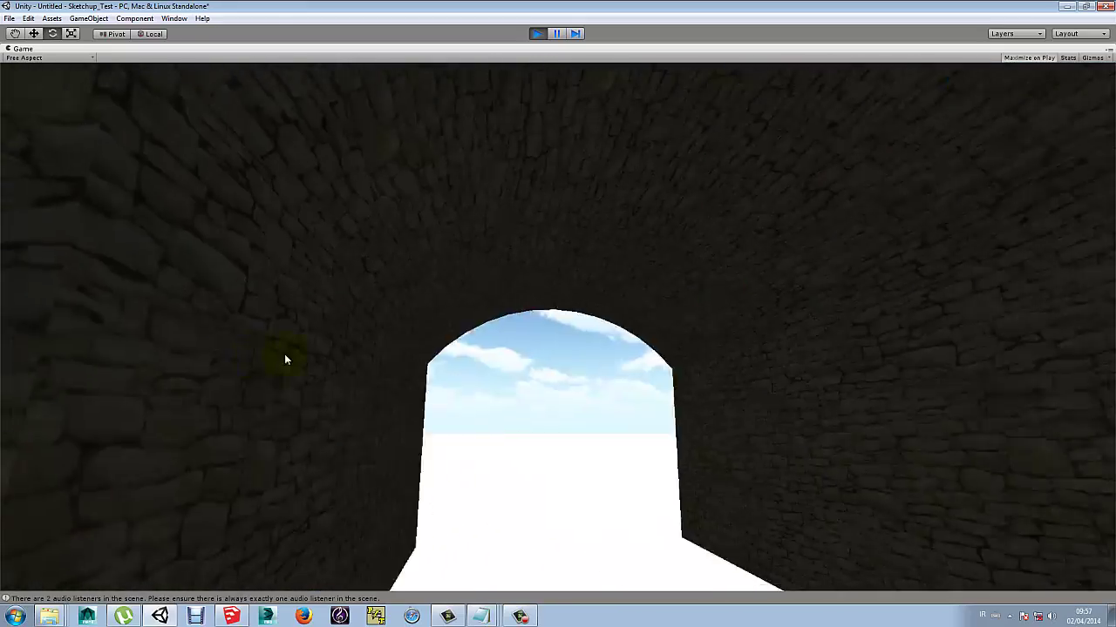
key(w)
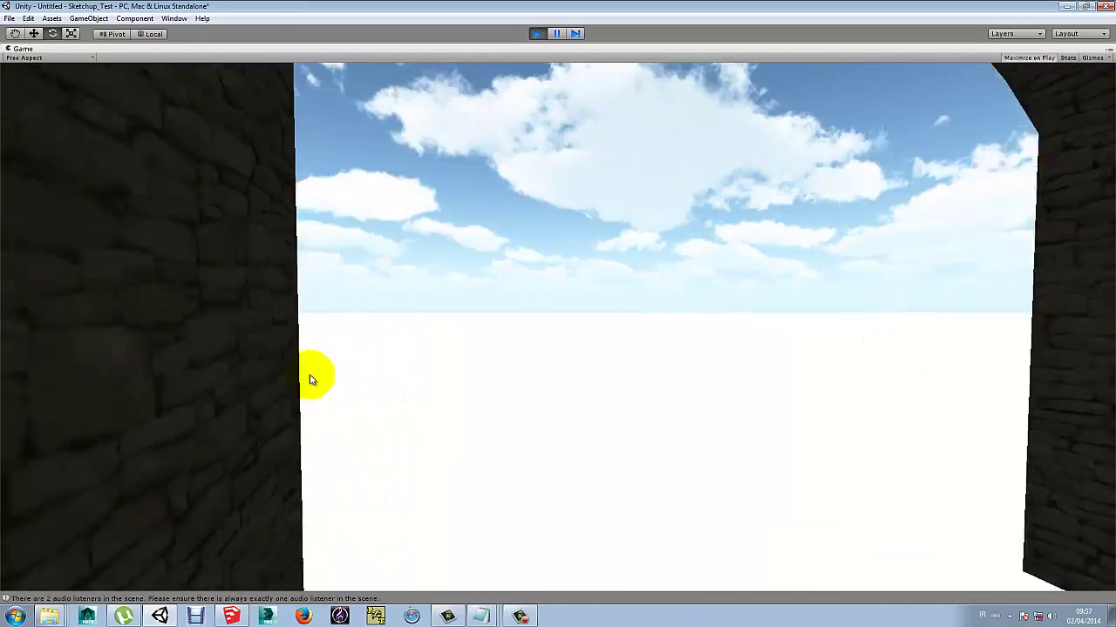
key(s)
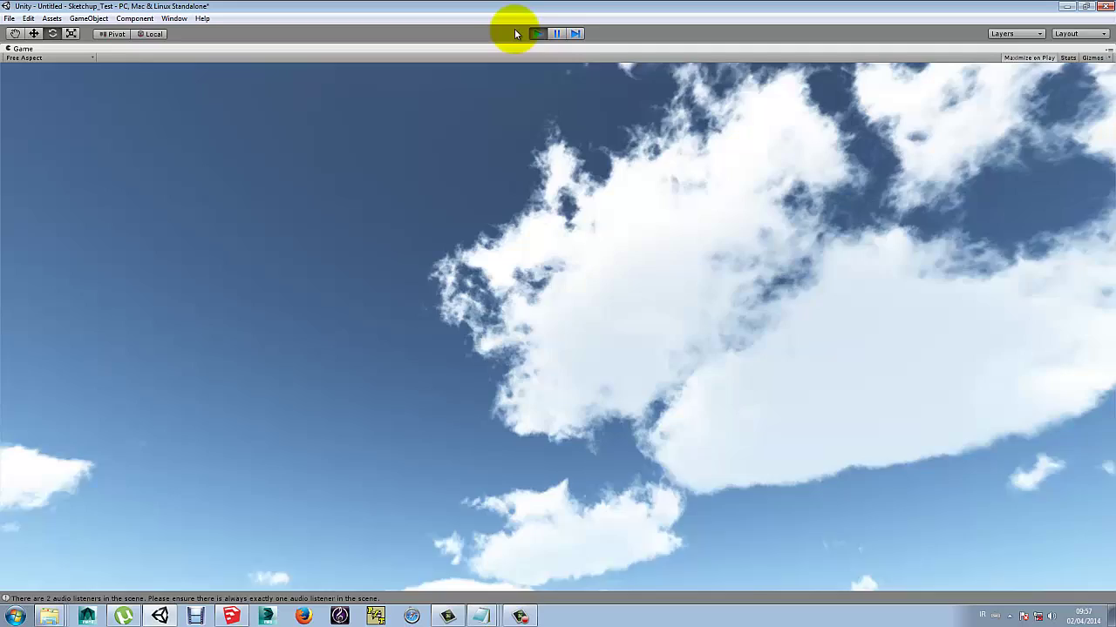
click(536, 34)
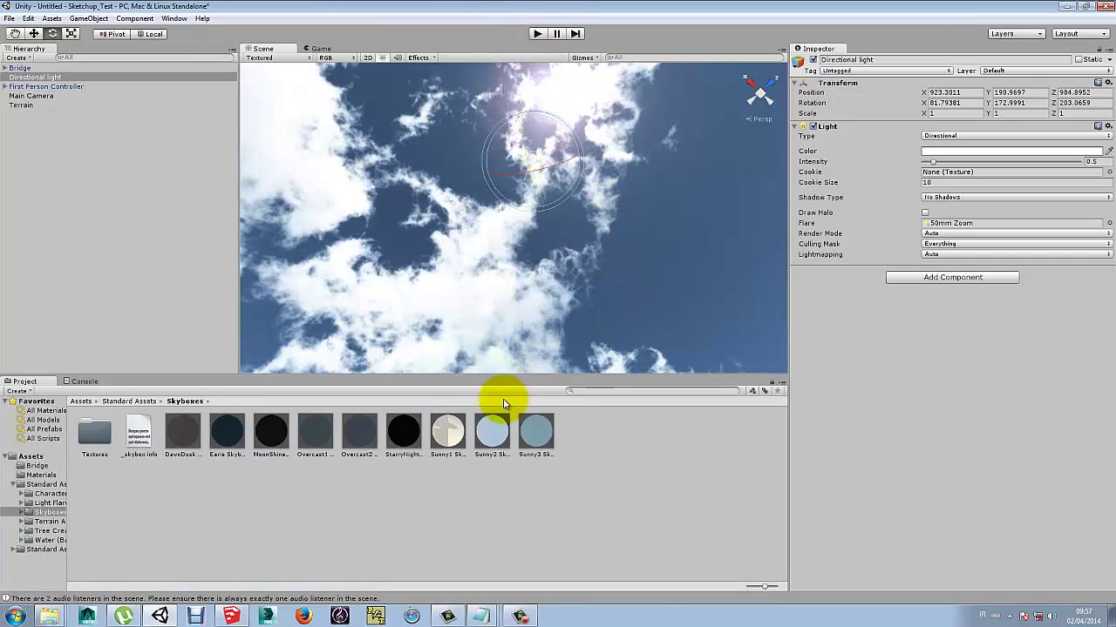
- Frame the bridge in the scene and review the import settings of its Stone_Coursed_Rough_ texture and the Bridge model
double_click(26, 70)
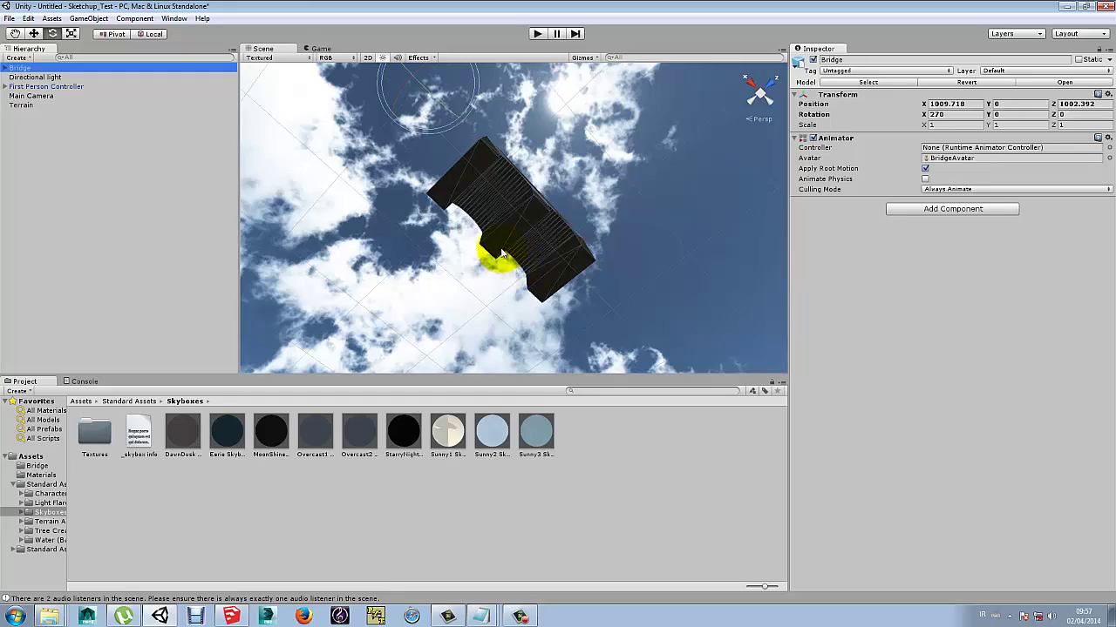
alt+drag(502, 255, 747, 298)
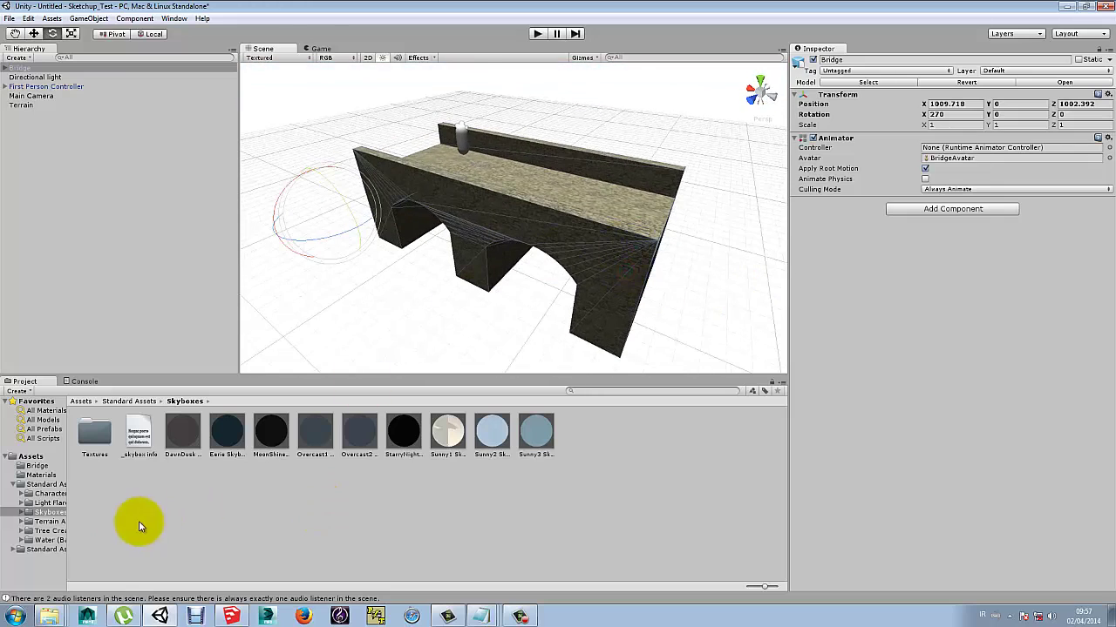
click(35, 466)
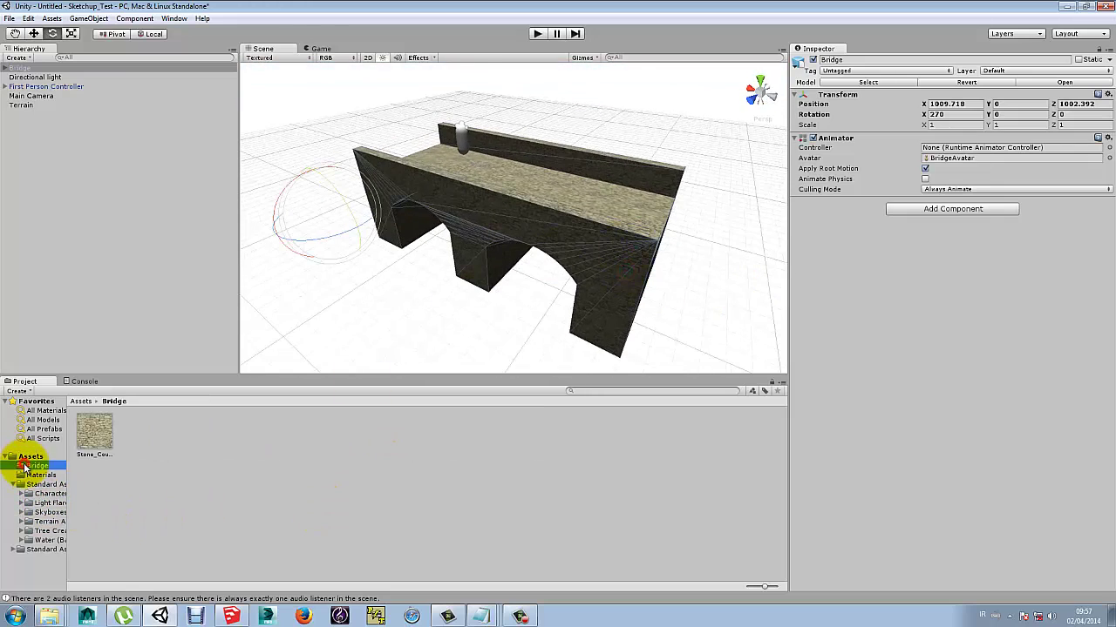
click(96, 433)
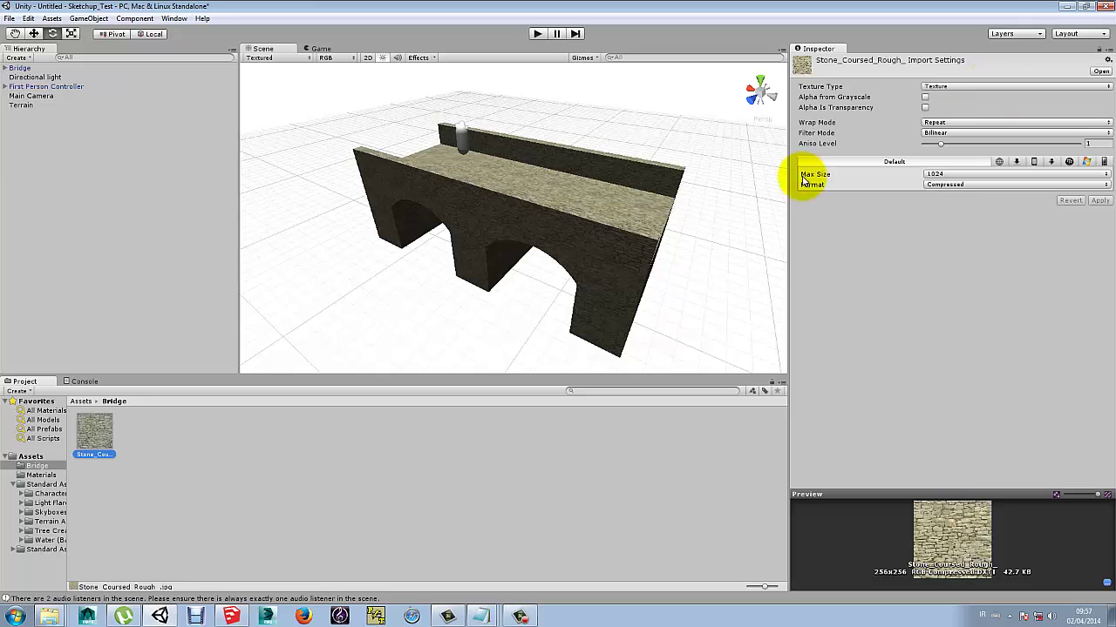
click(30, 457)
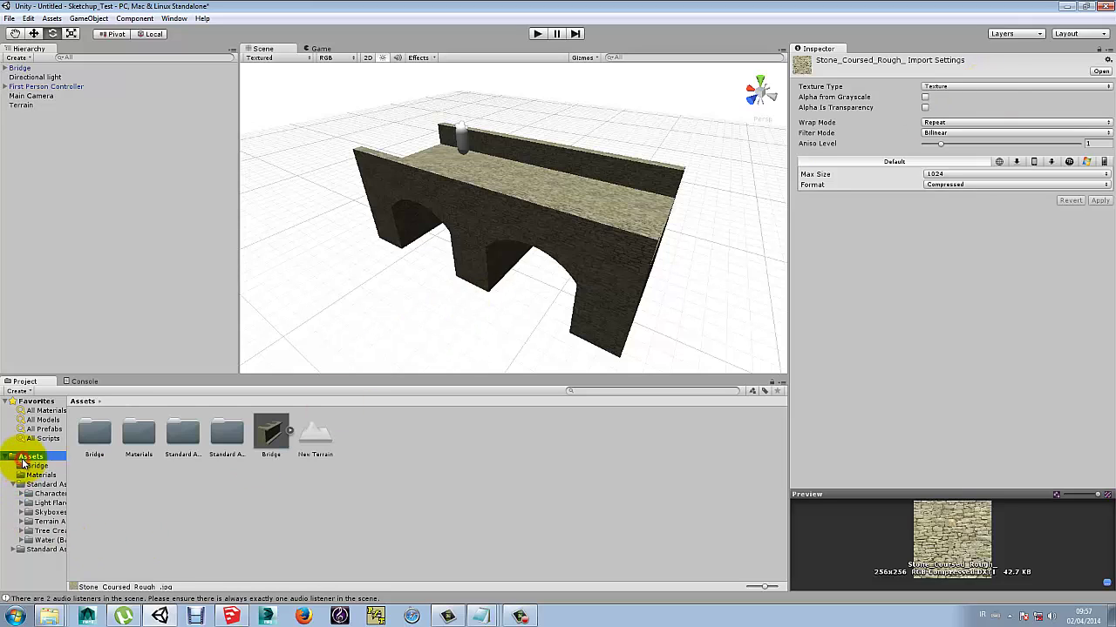
click(264, 433)
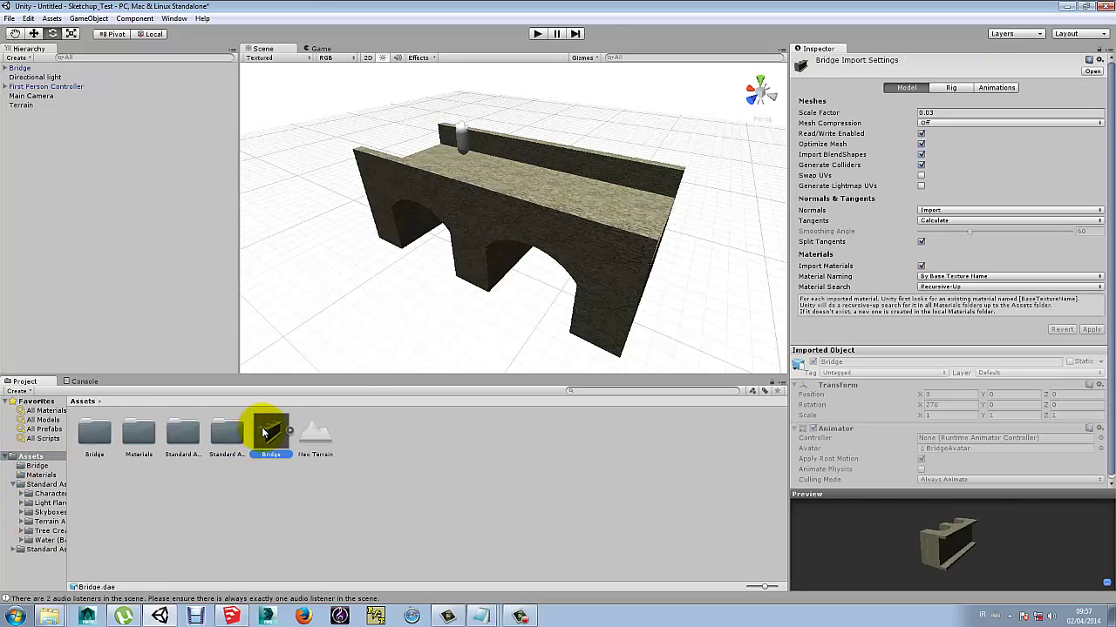
- Change the shader of the bridge's Stone_Coursed_Rough_ material to Bumped Specular
double_click(137, 441)
click(81, 438)
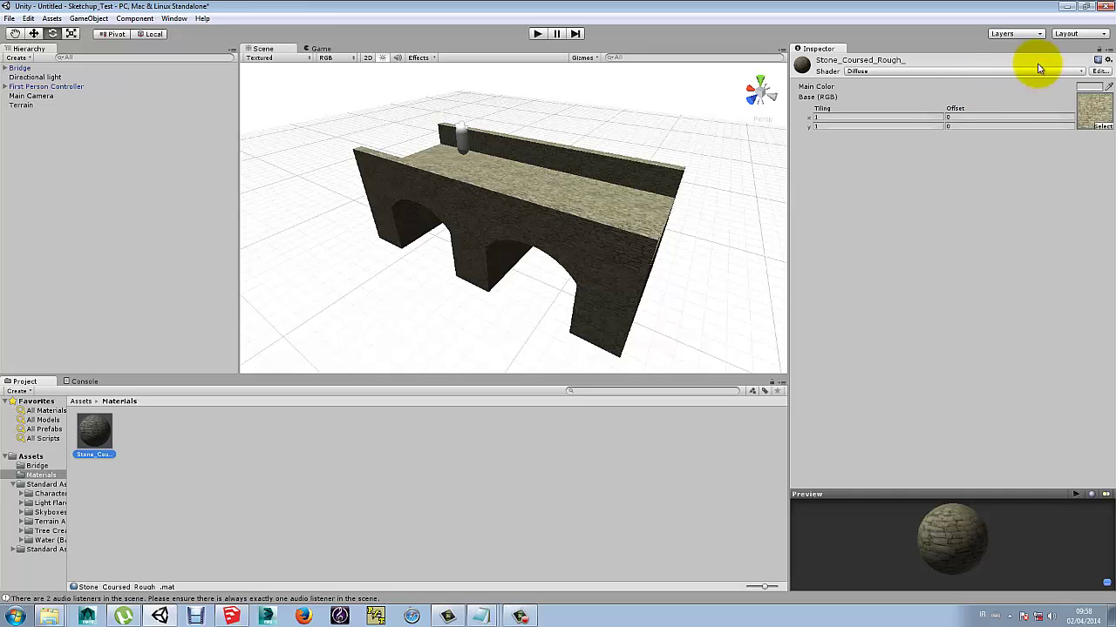
click(1081, 73)
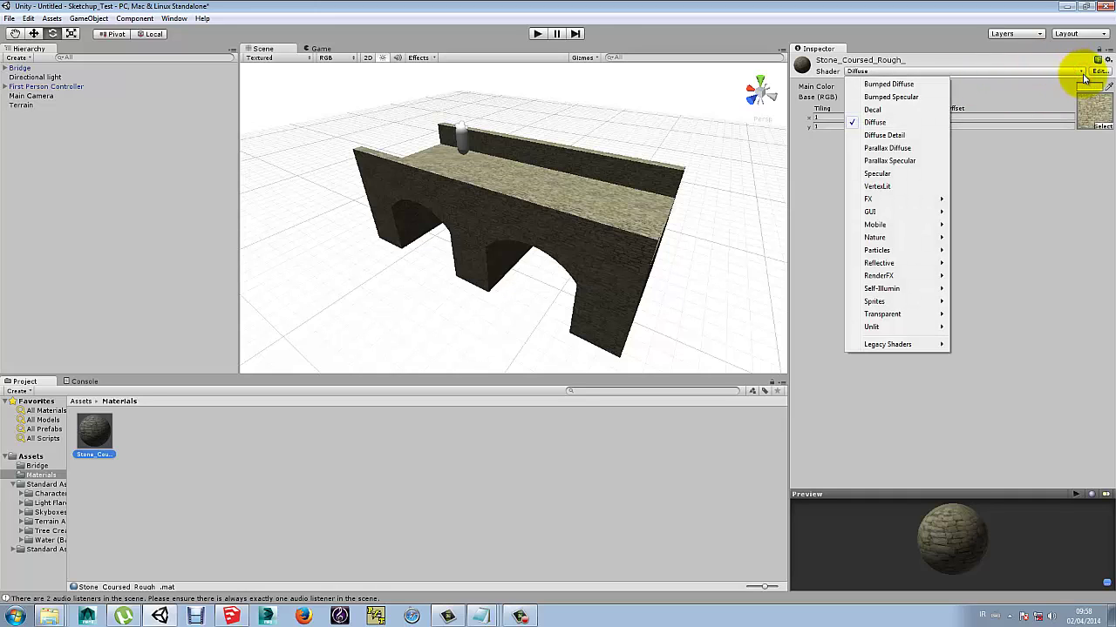
click(890, 99)
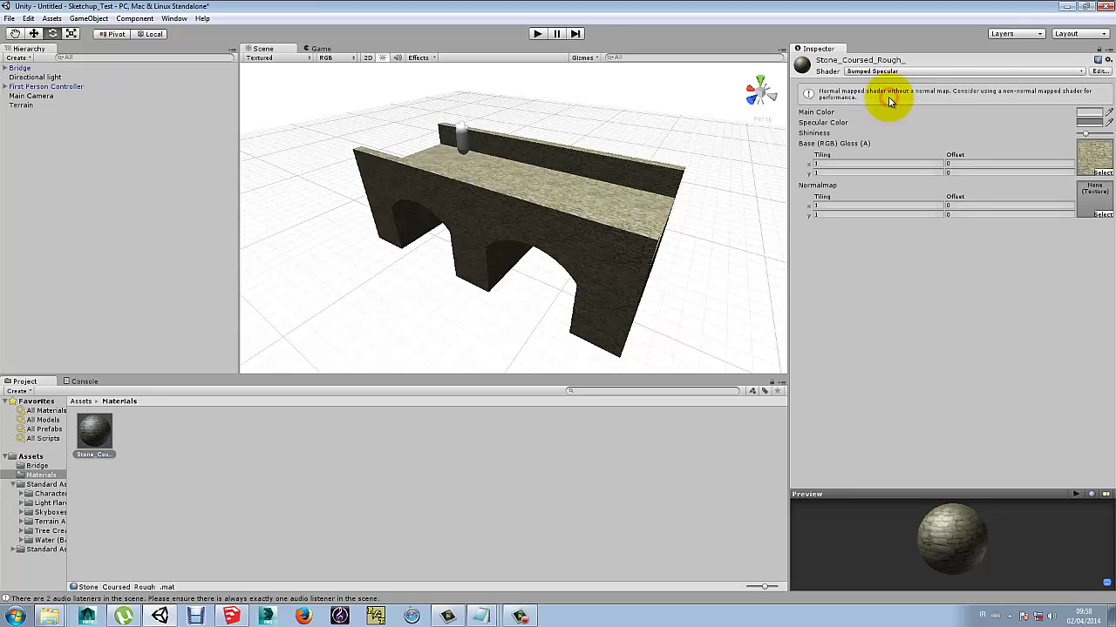
- Assign the SycamoreBark_NRM texture as the normal map of the bridge's stone material
click(1102, 215)
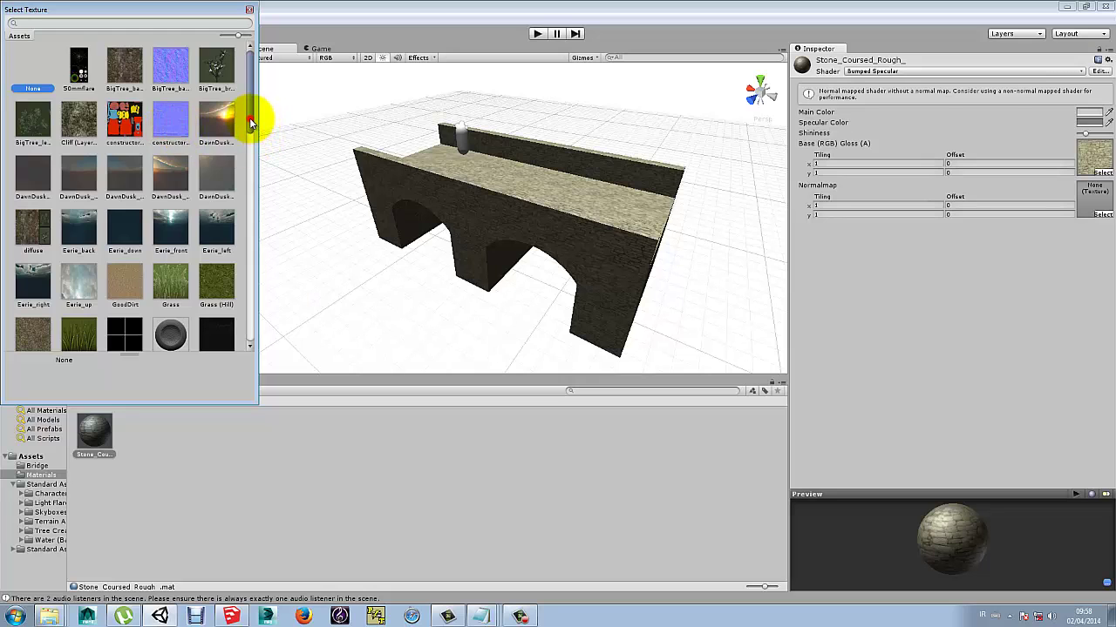
drag(249, 123, 226, 325)
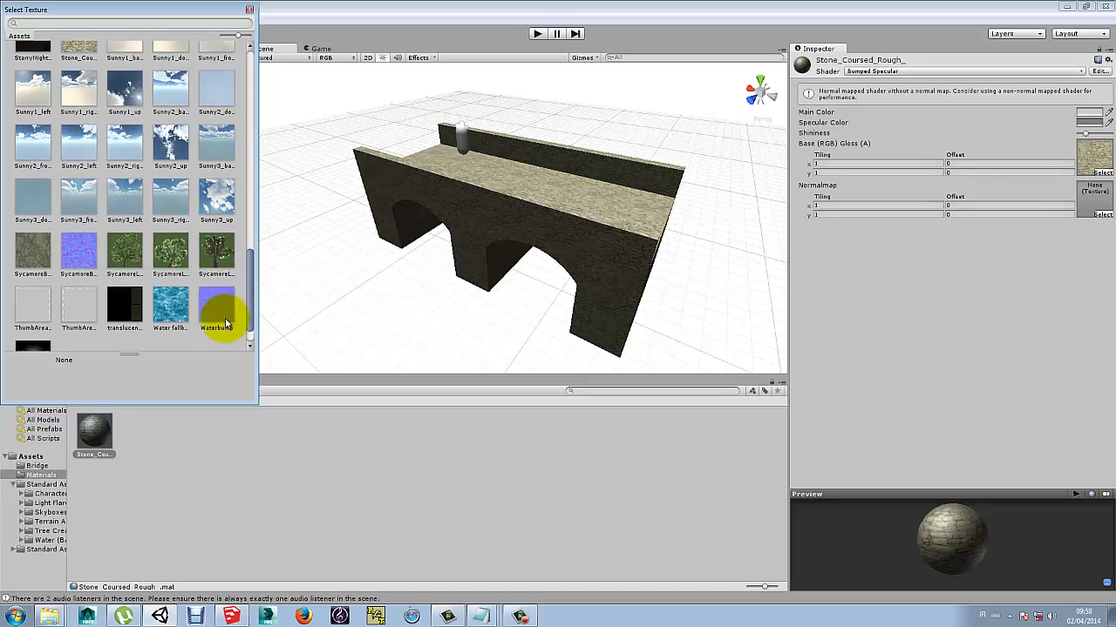
scroll(225, 324, down, 1)
scroll(228, 315, up, 3)
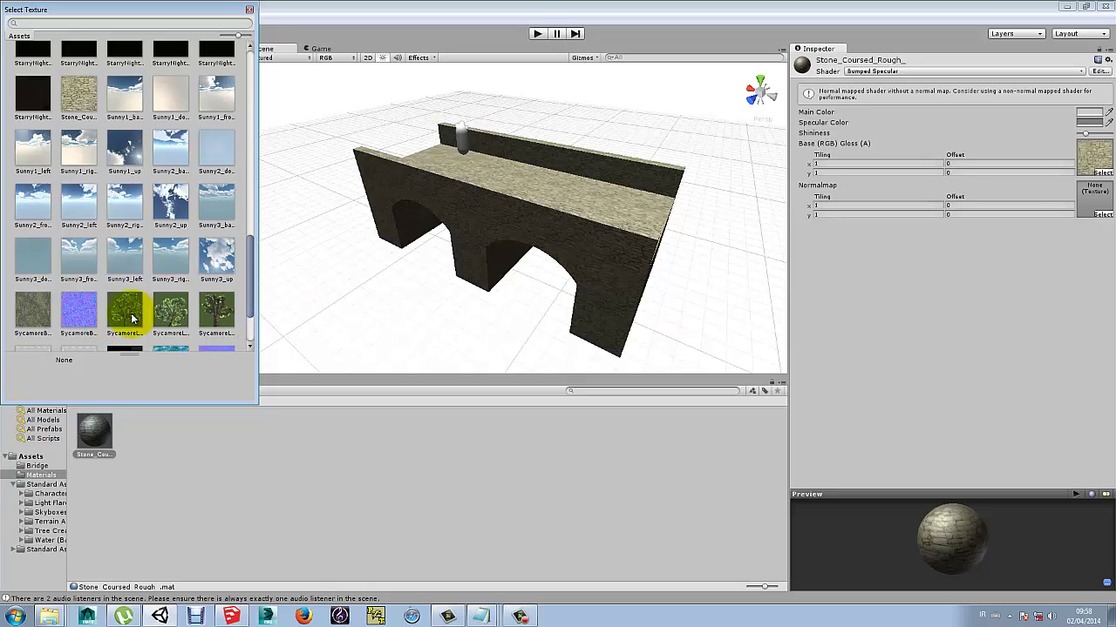
click(81, 314)
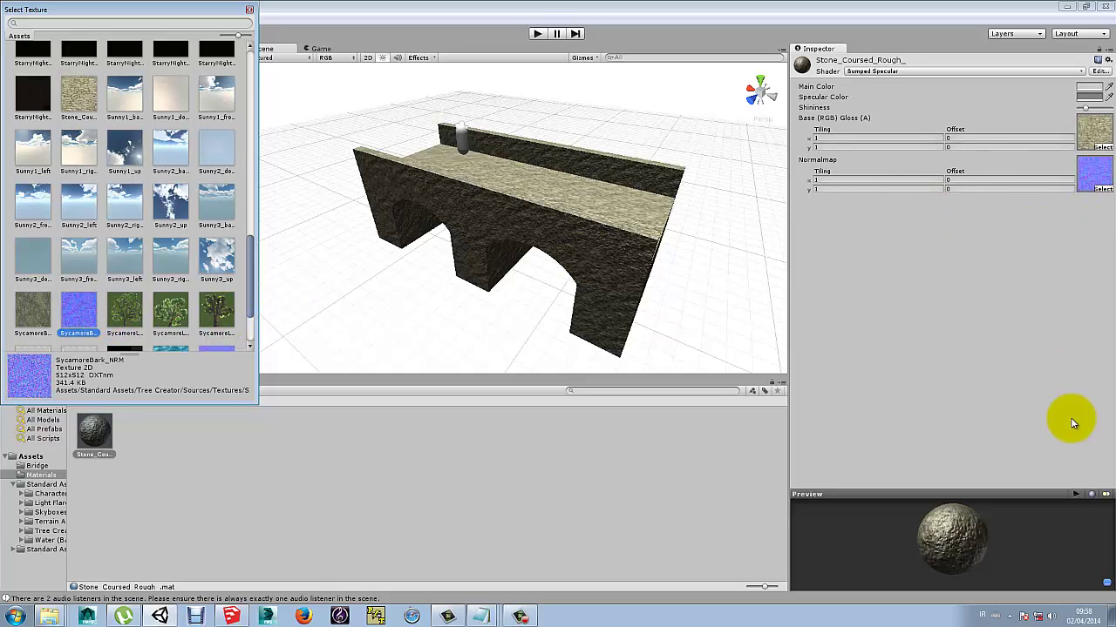
click(971, 540)
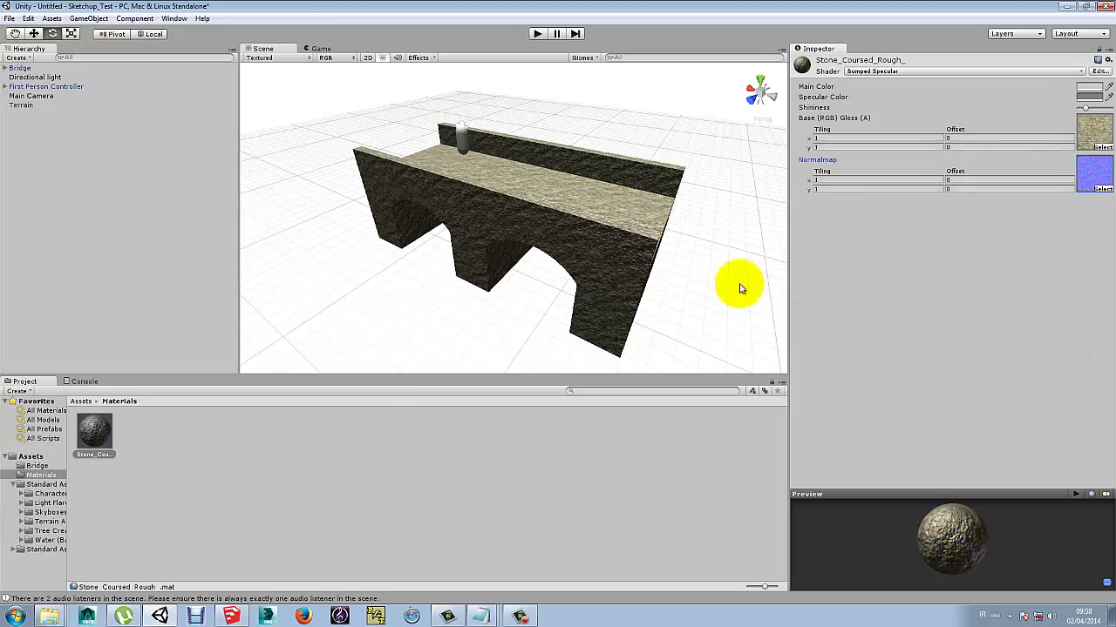
- Play-test the scene again, examining the bumped stone surface on the bridge's deck and parapets before walking off the end
click(536, 34)
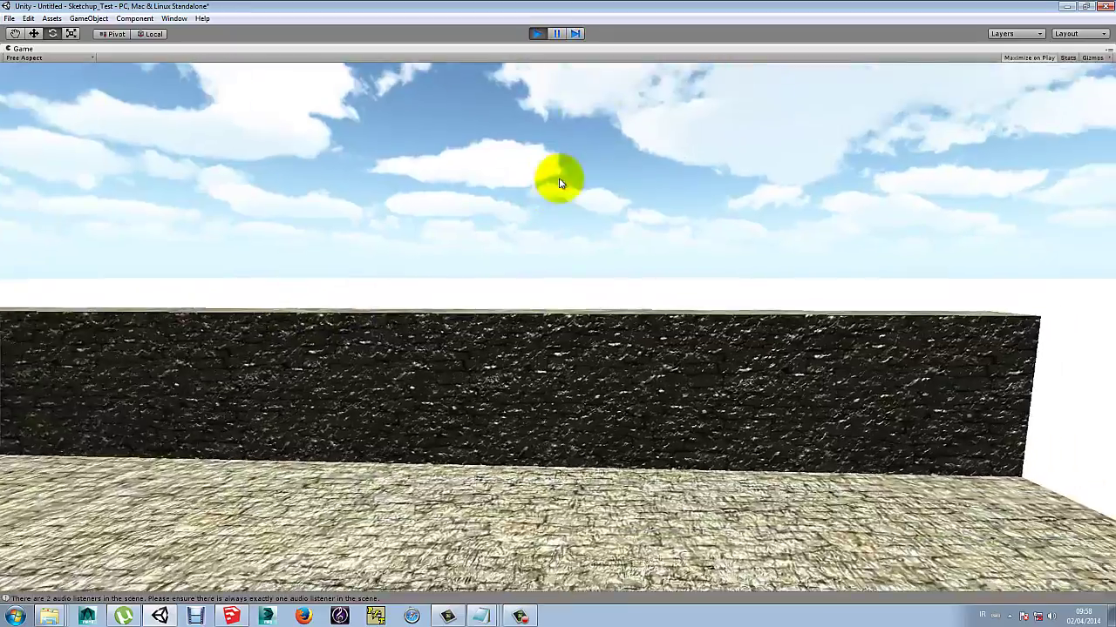
key(w)
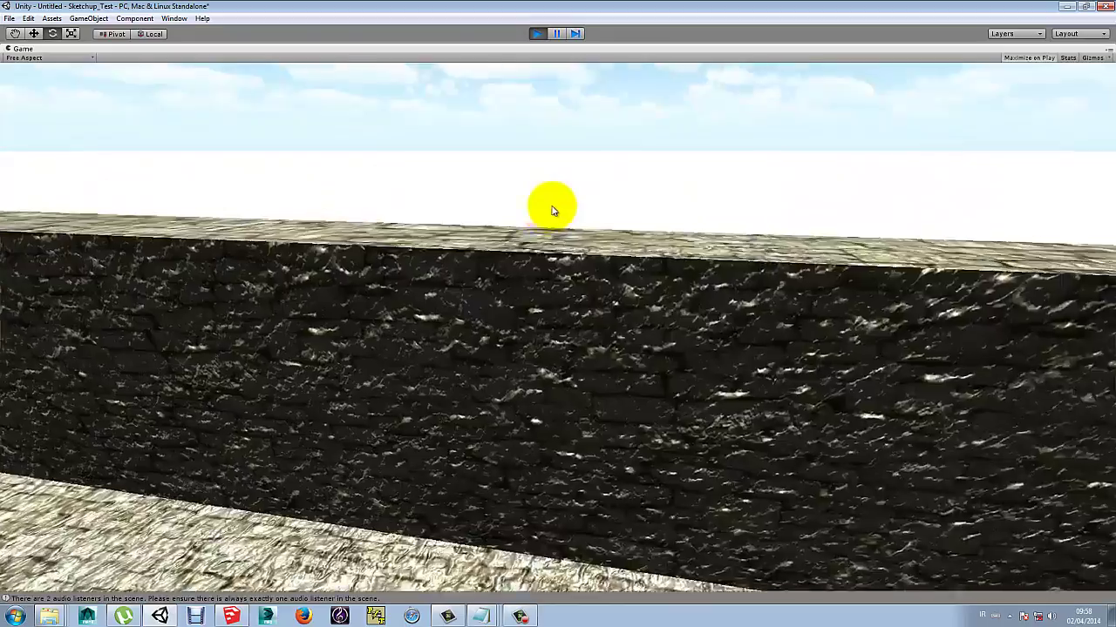
key(w)
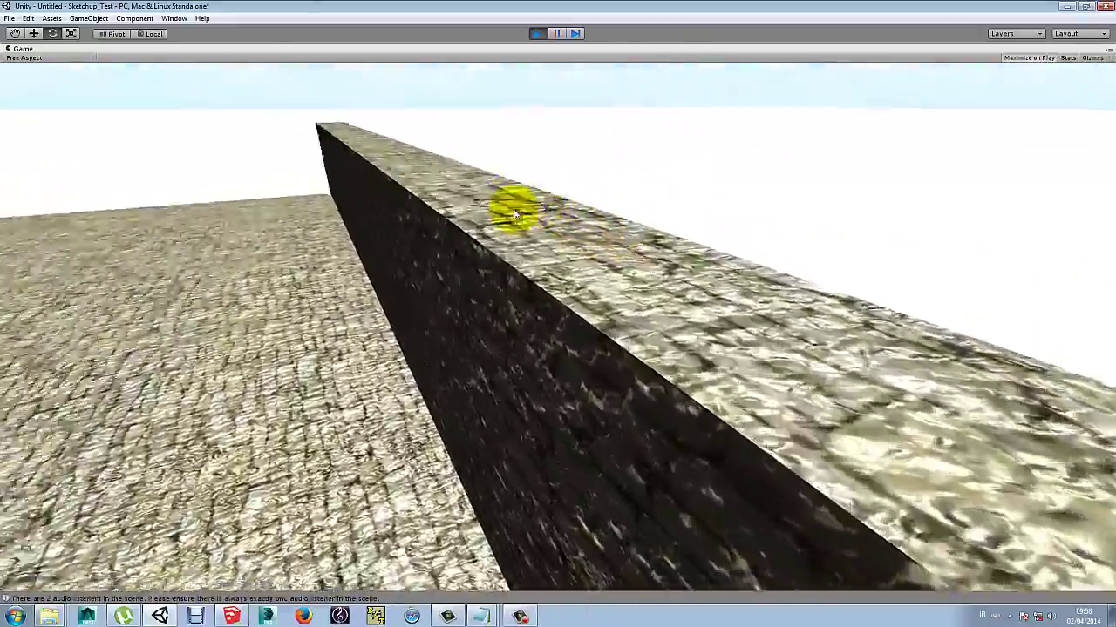
key(w)
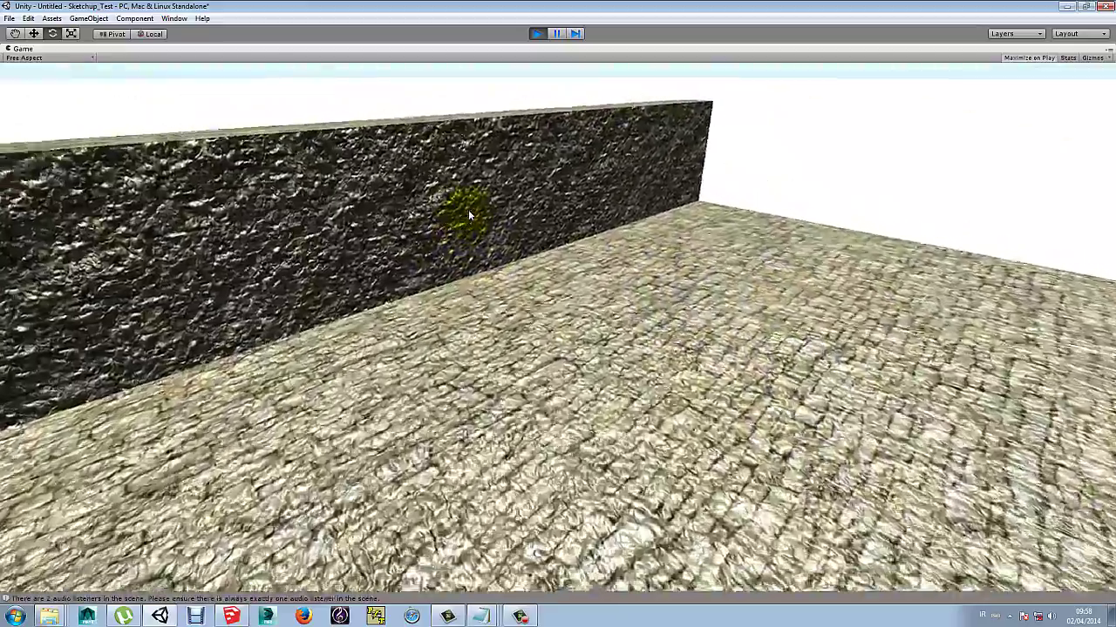
key(w)
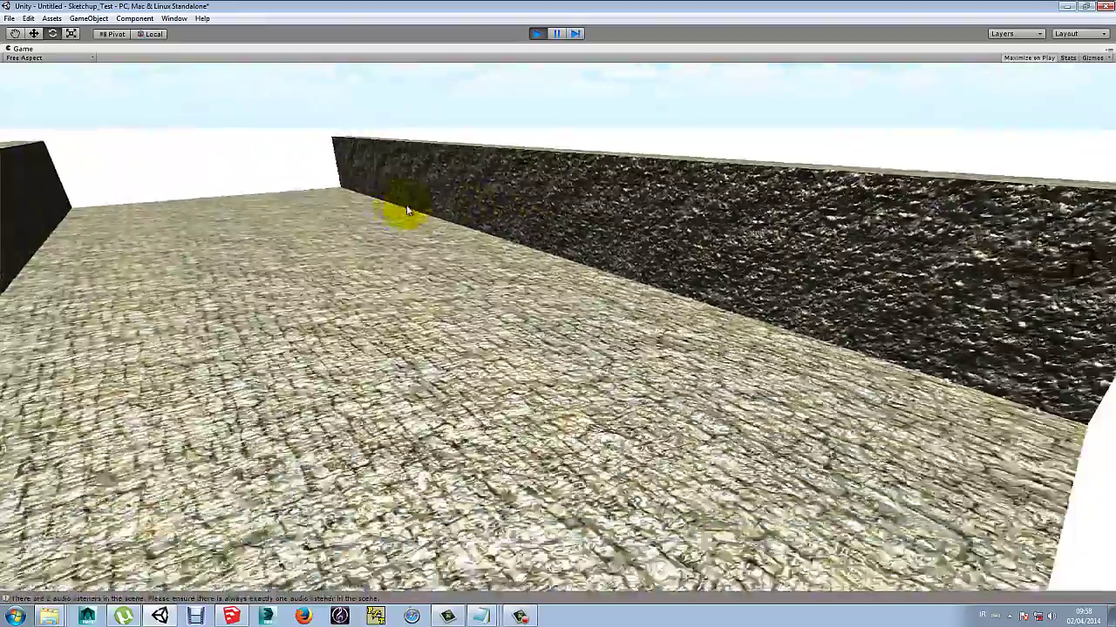
key(w)
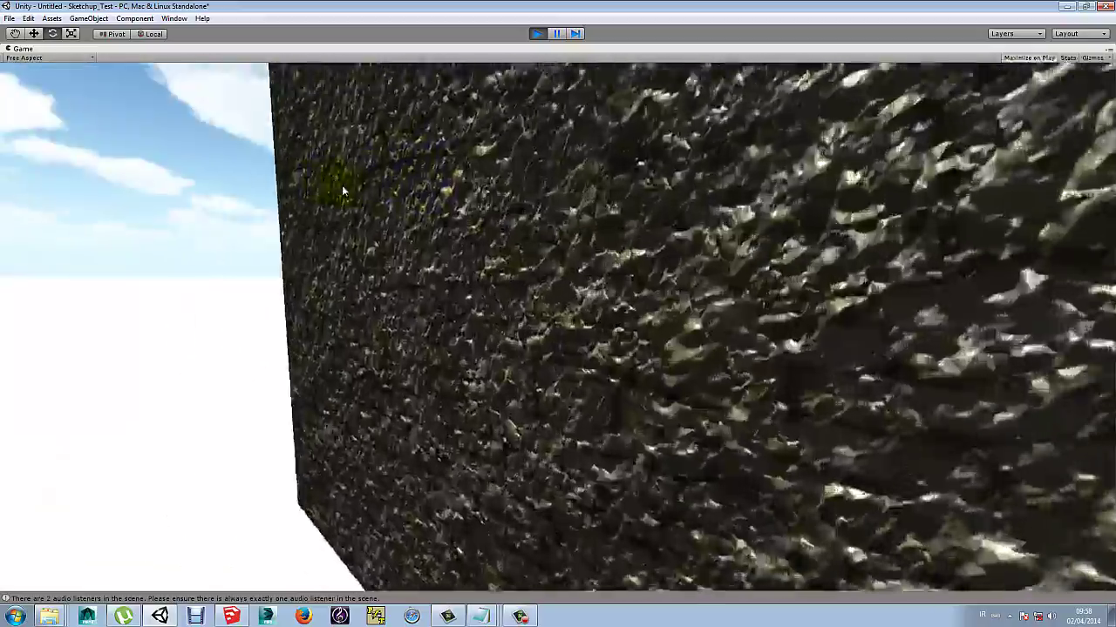
- Walk under and around the bridge's arches to examine the bumped stone on the piers and outer walls
key(w)
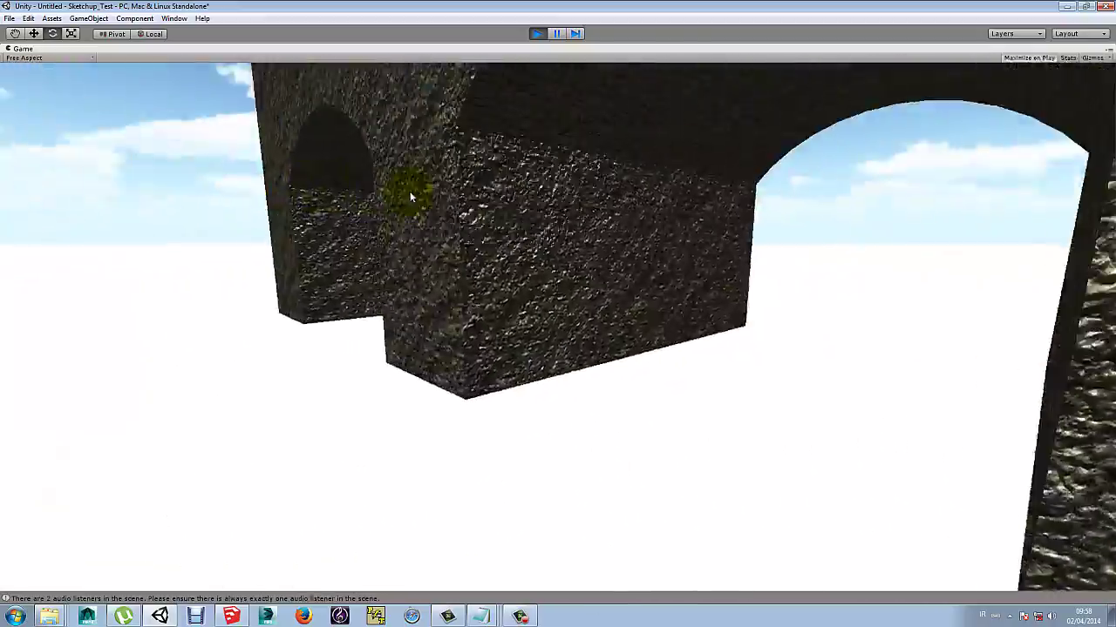
key(w)
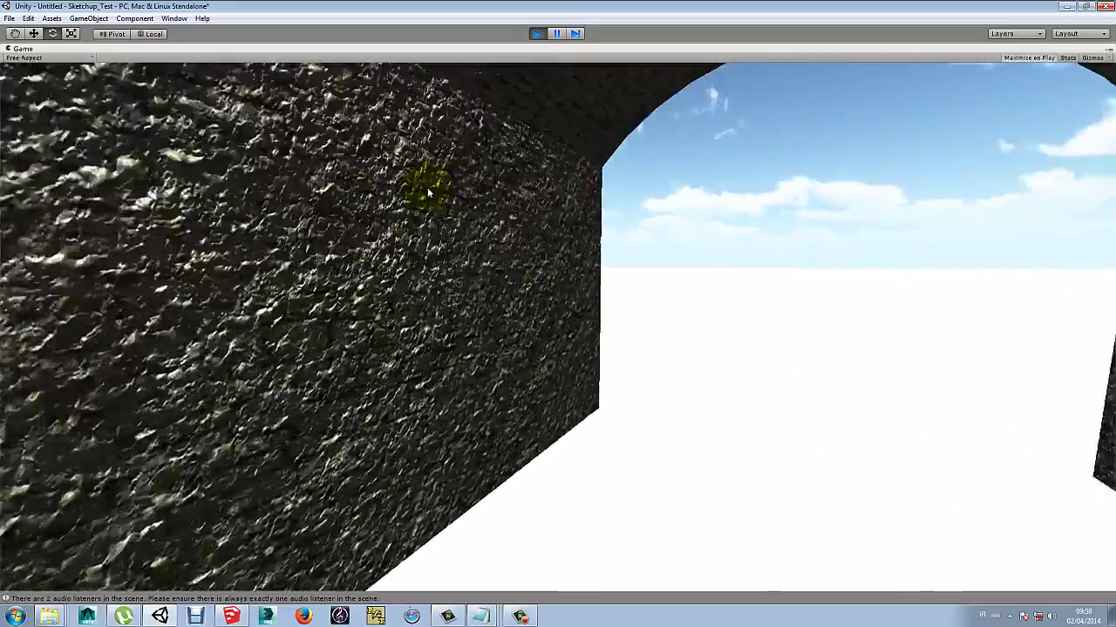
key(w)
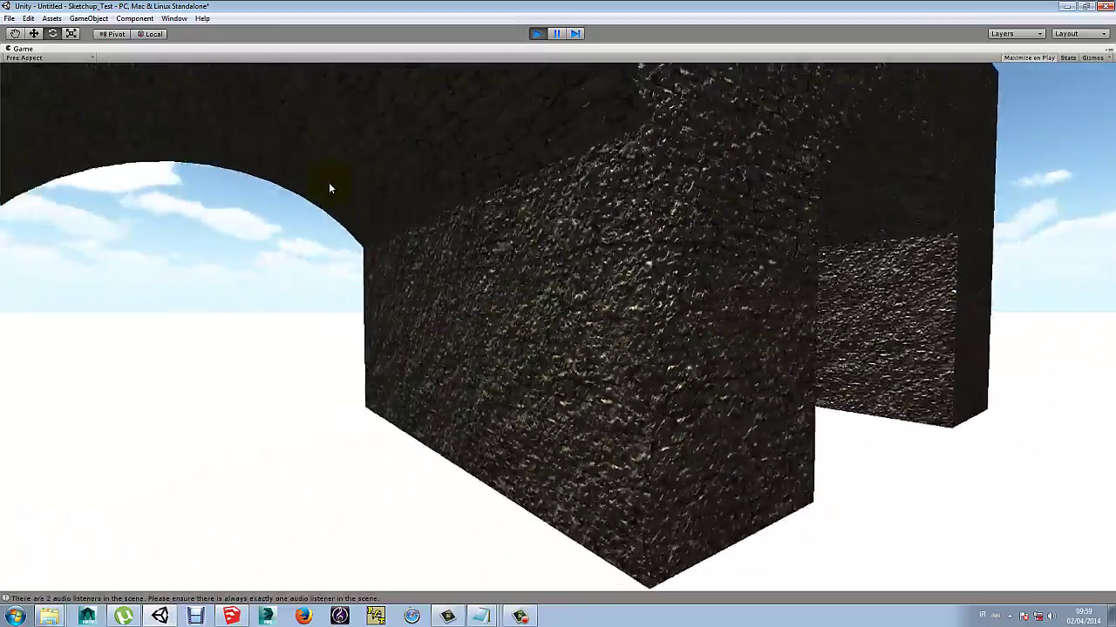
key(s)
click(319, 170)
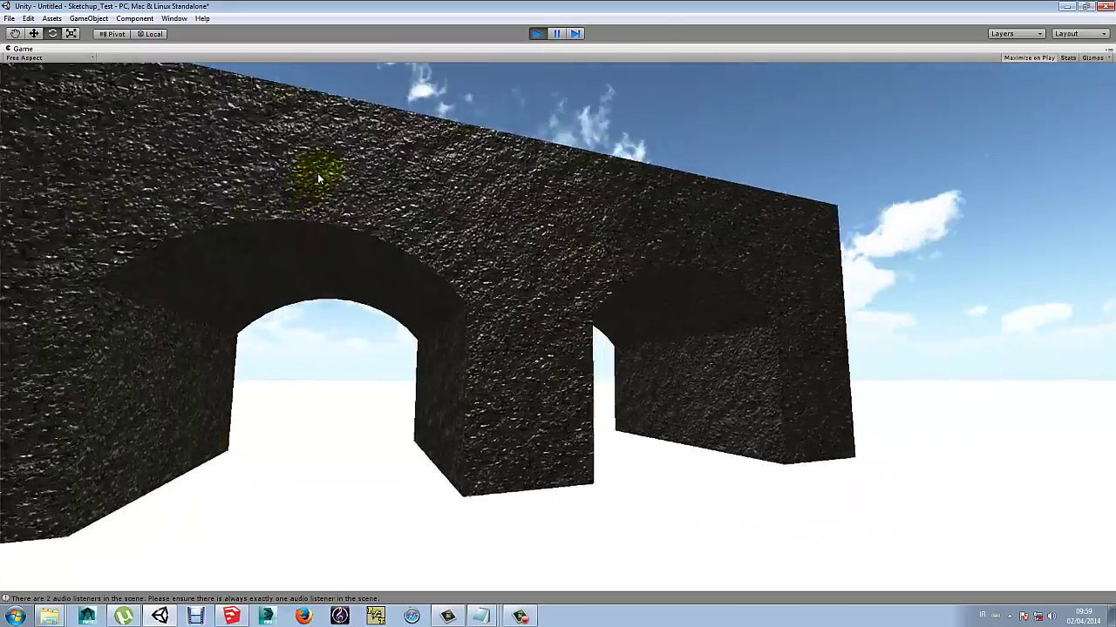
key(w)
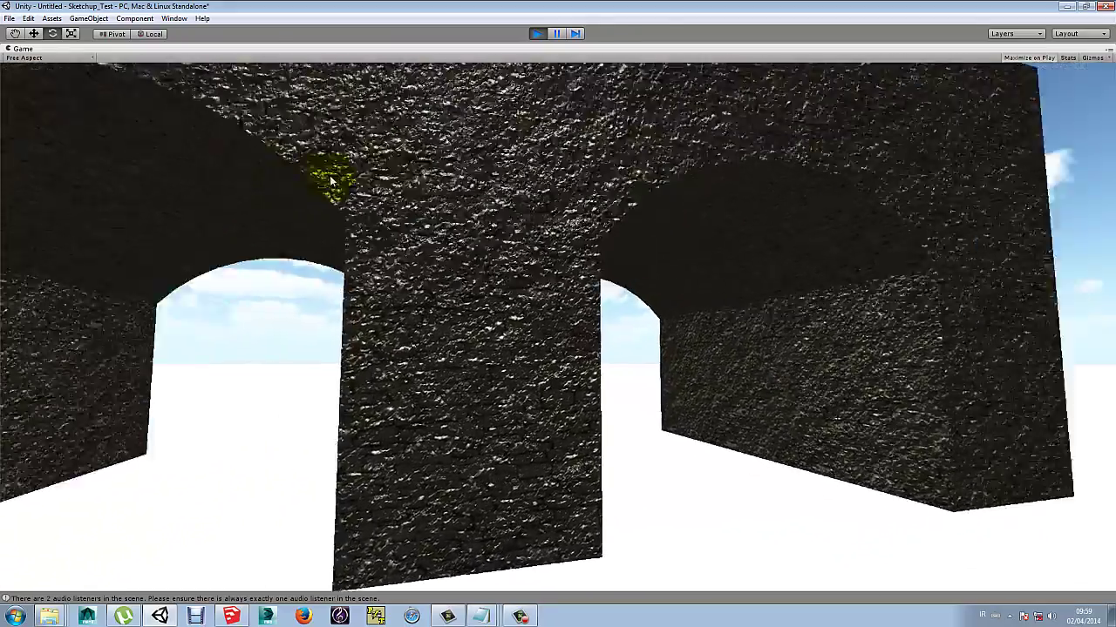
- End the play test and raise the shininess of the bridge's Stone_Coursed_Rough_ material to roughly three quarters of its range
click(534, 34)
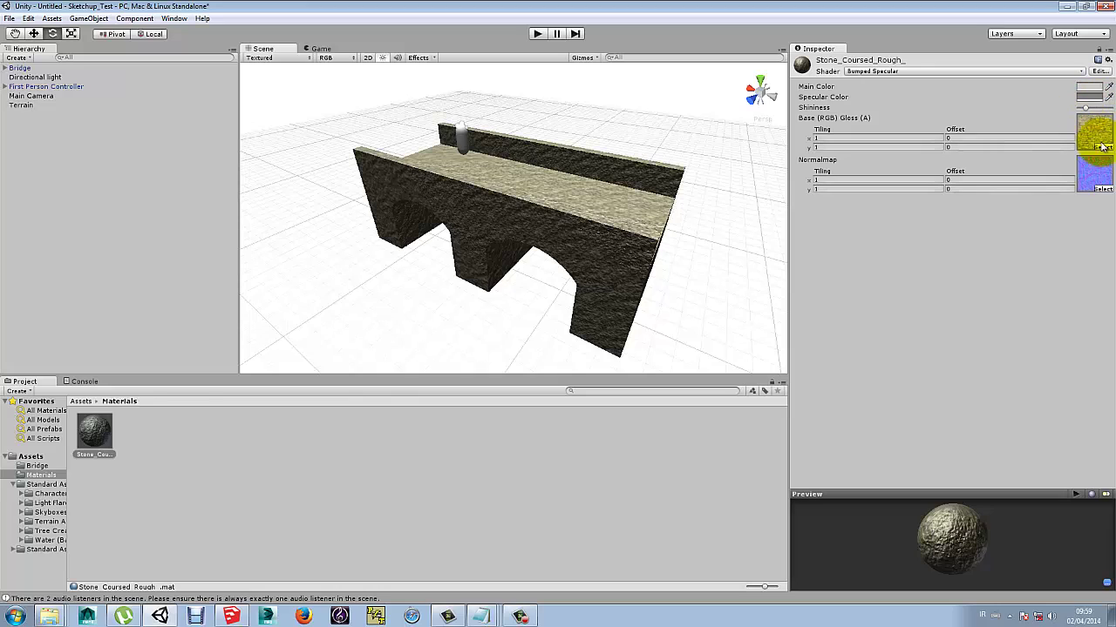
click(1099, 172)
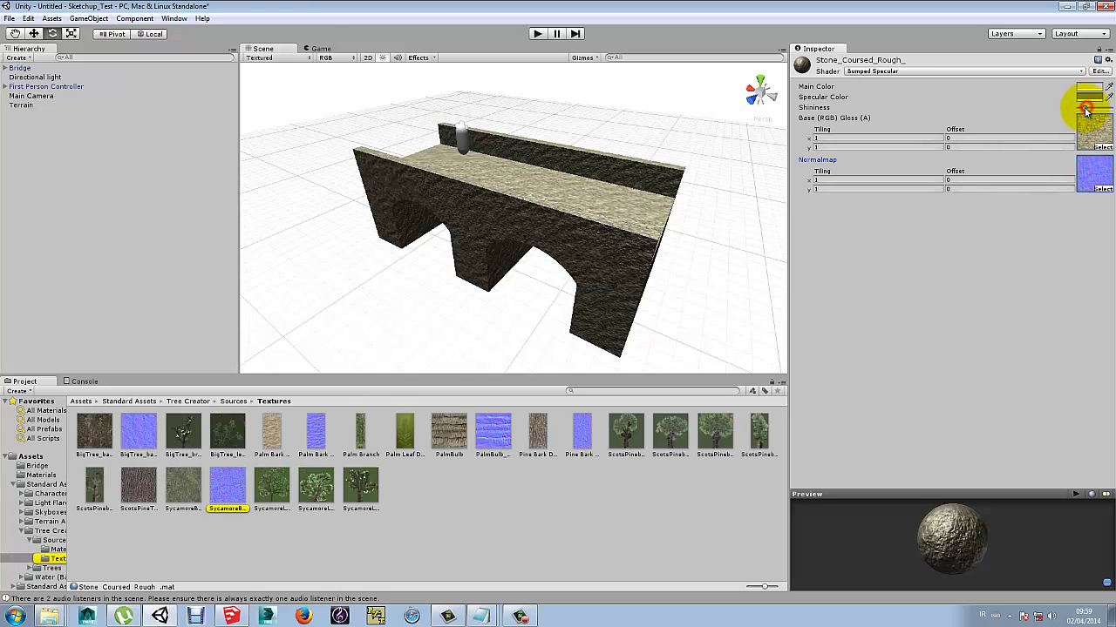
drag(1085, 110, 1091, 113)
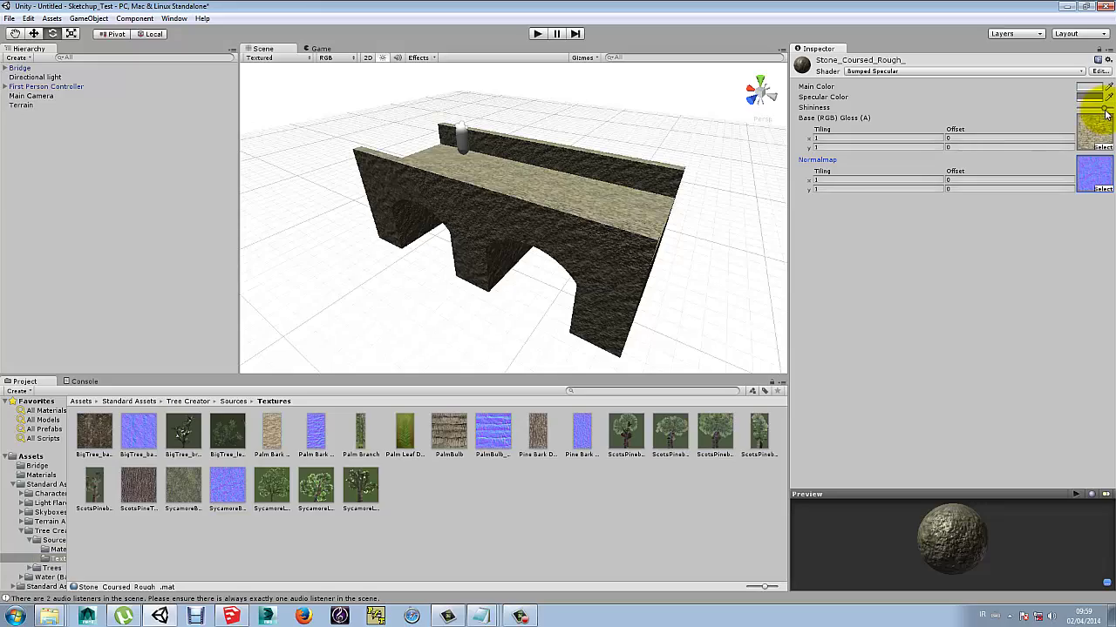
- Play-test the scene with the shinier stone, examining the highlights on the bridge's deck and parapets up to the deck's end
click(538, 33)
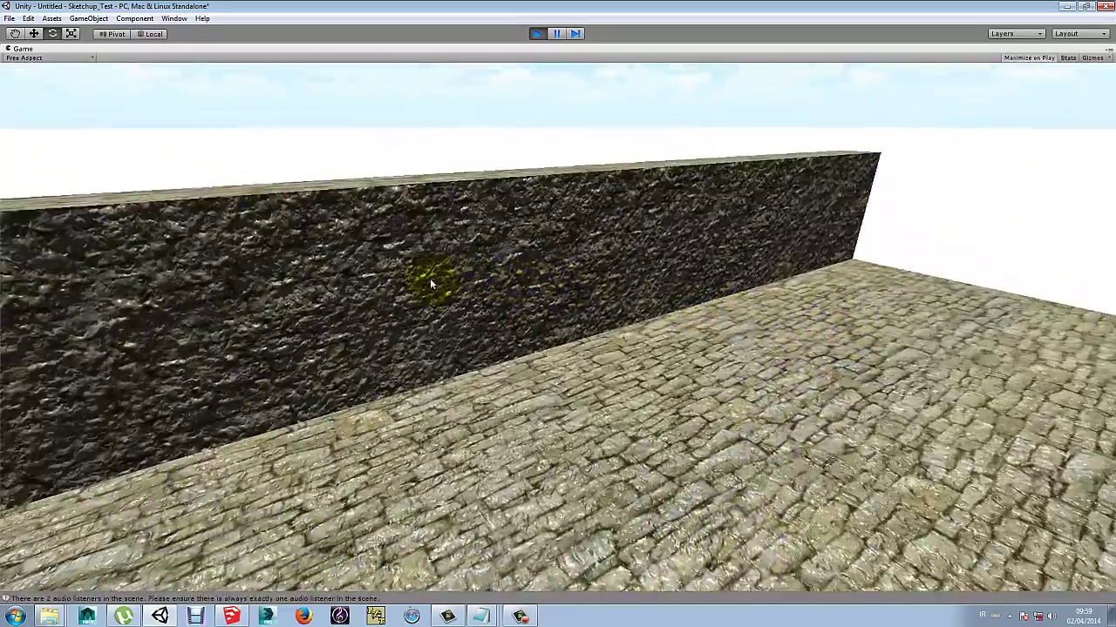
key(w)
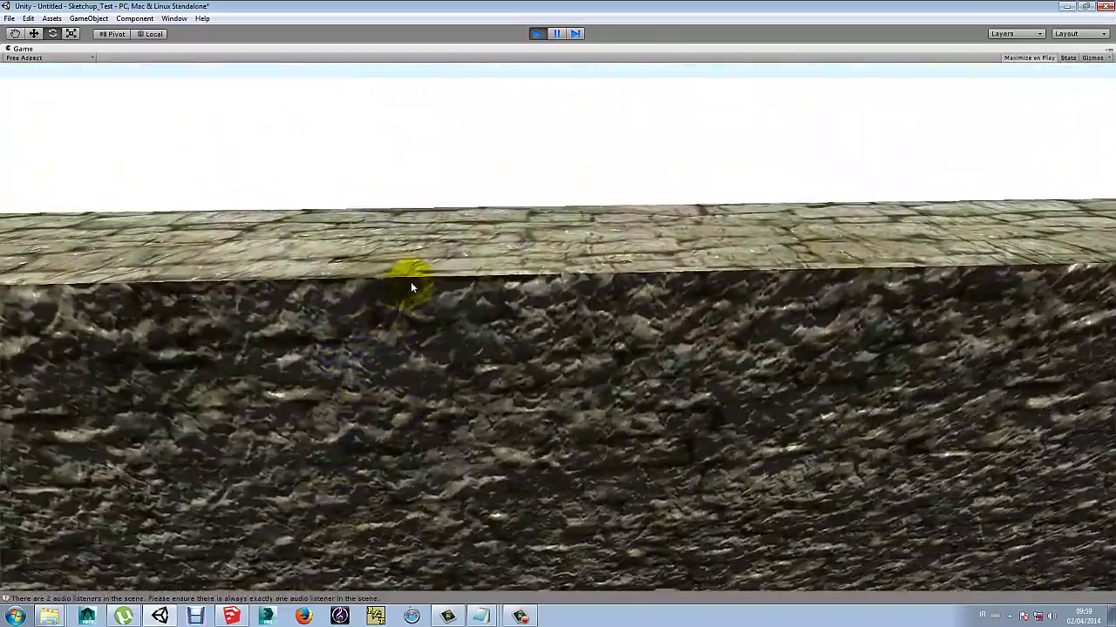
key(space)
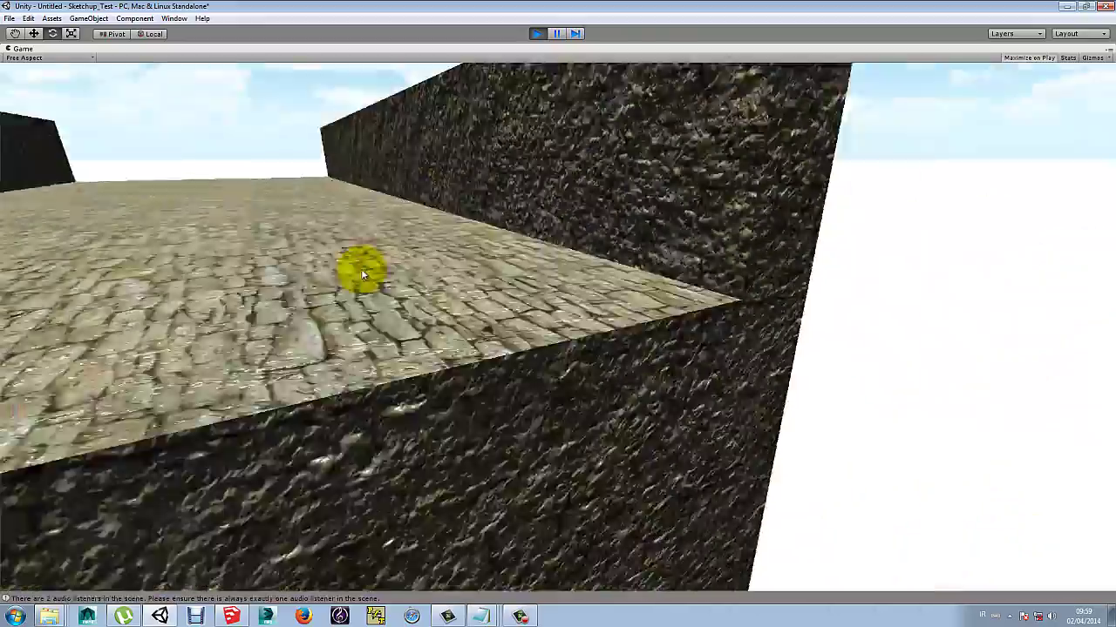
- Walk beneath the arches and back away from the bridge to examine the shinier stone on the piers and outer walls, ending the play test
key(w)
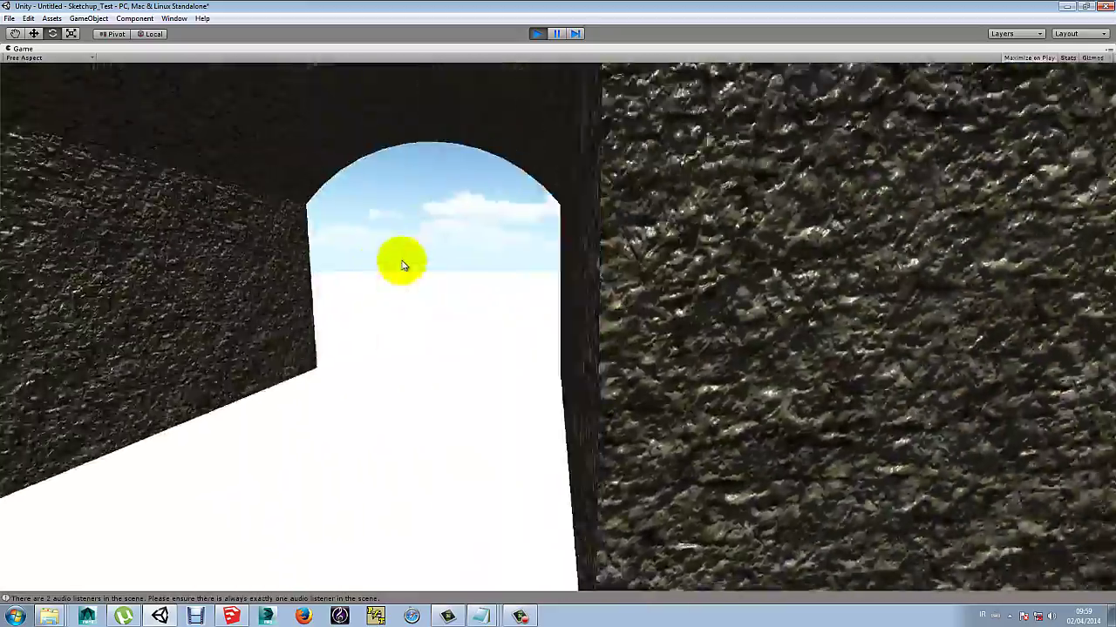
key(w)
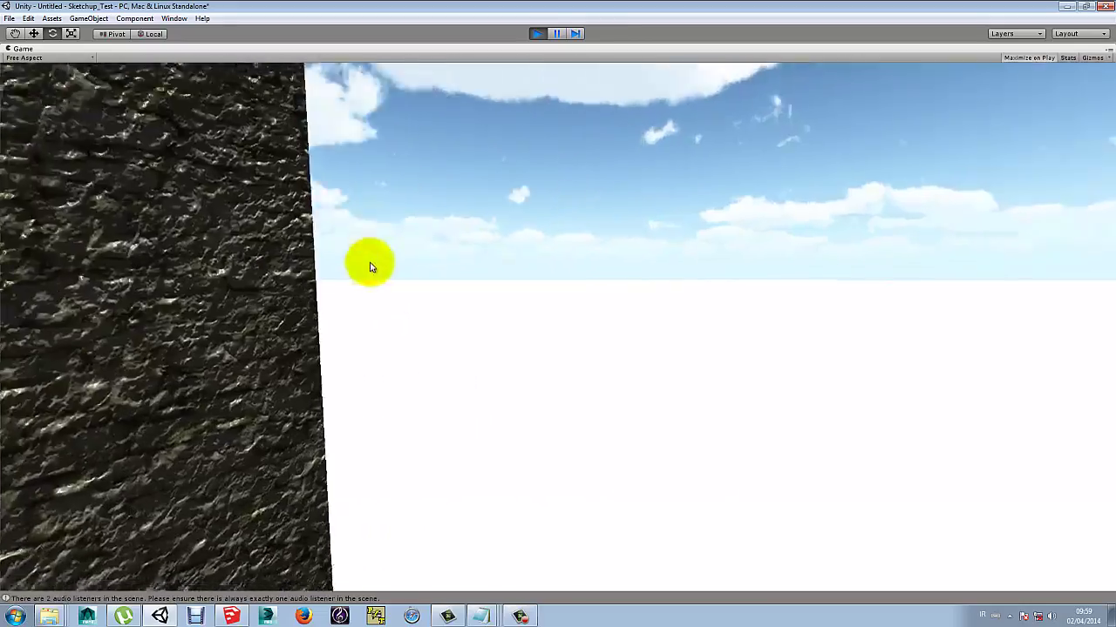
key(s)
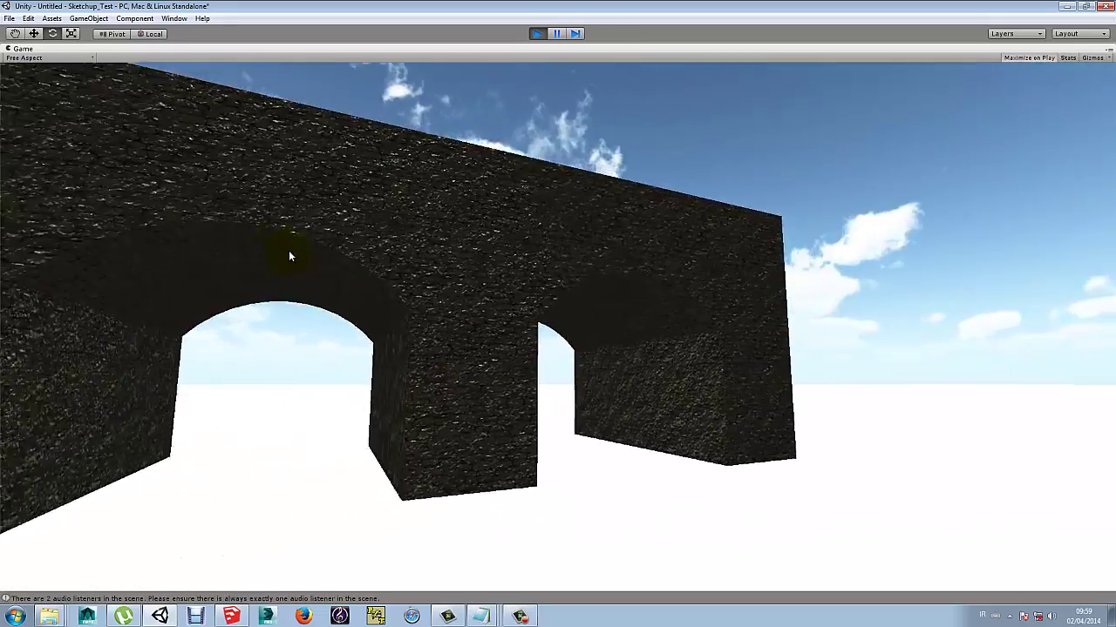
key(s)
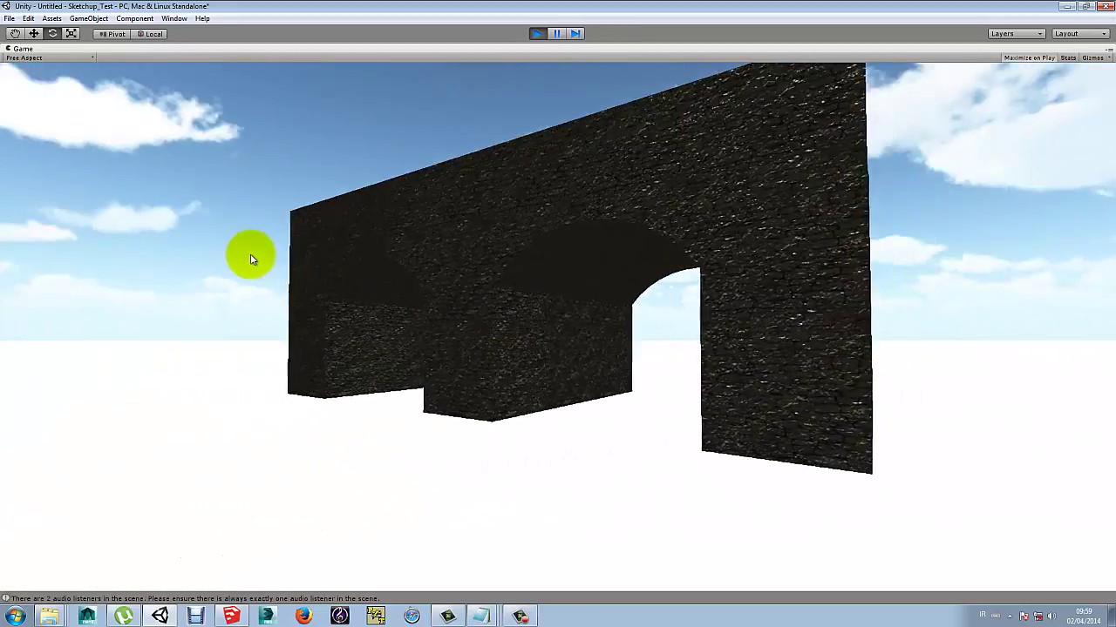
key(s)
key(d)
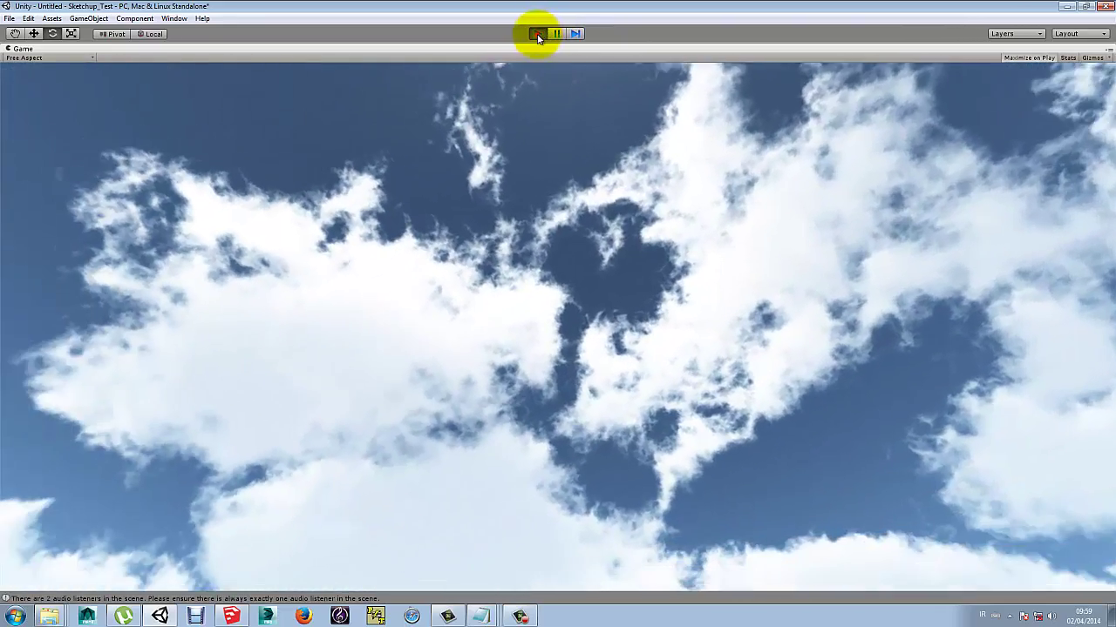
click(537, 33)
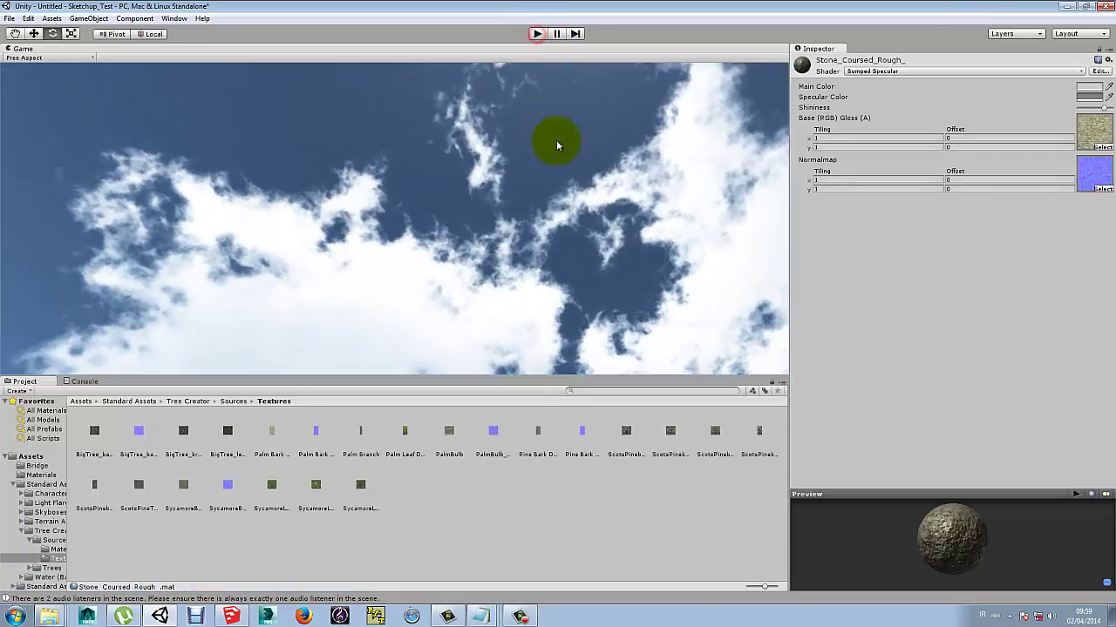